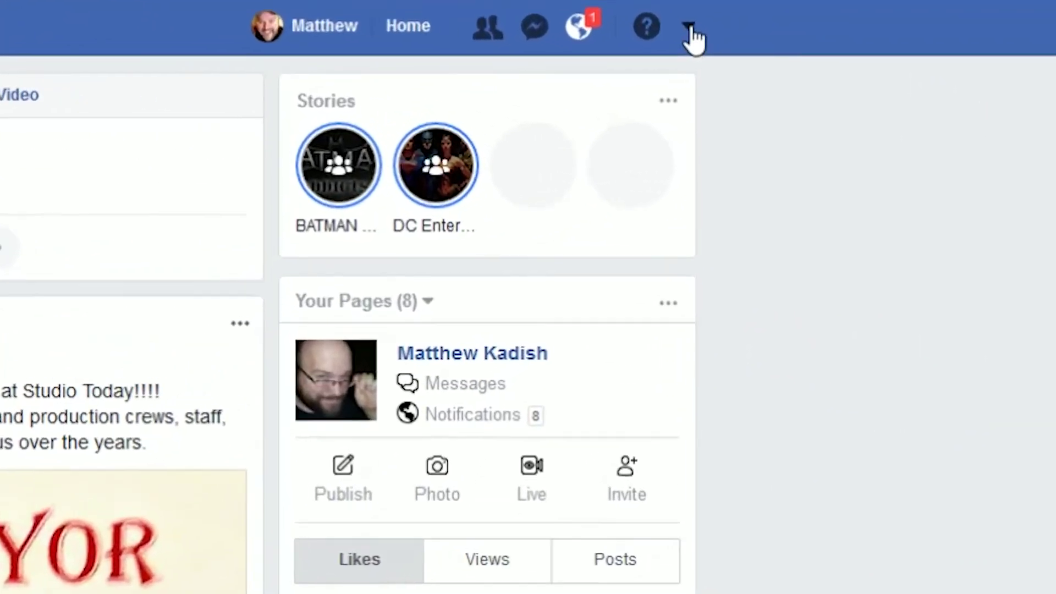
Step: Start creating a new ad, dismiss the ad blocker notice and choose Traffic as the campaign objective
click(691, 29)
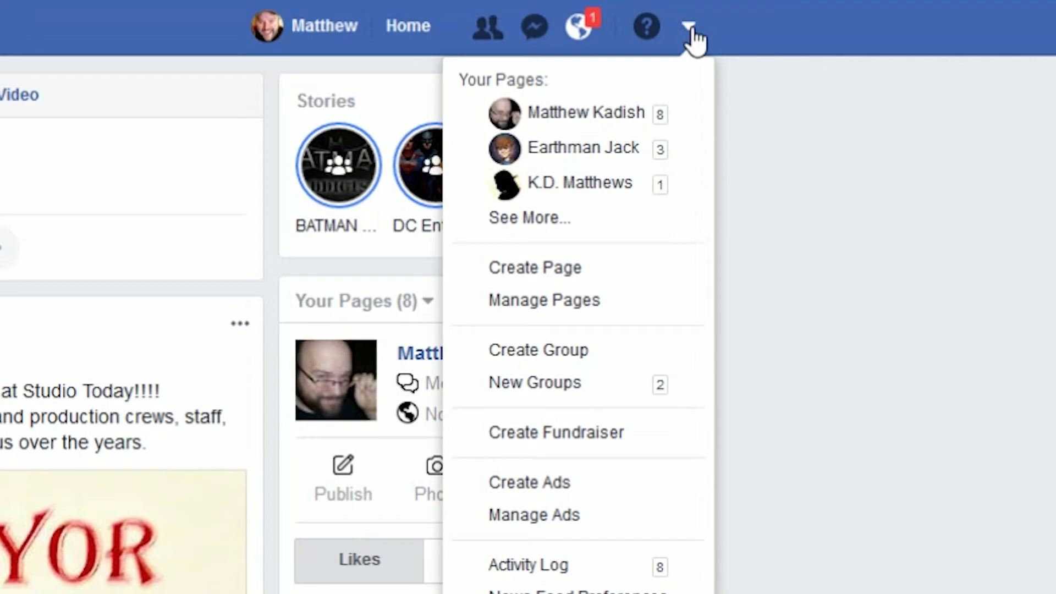
click(583, 491)
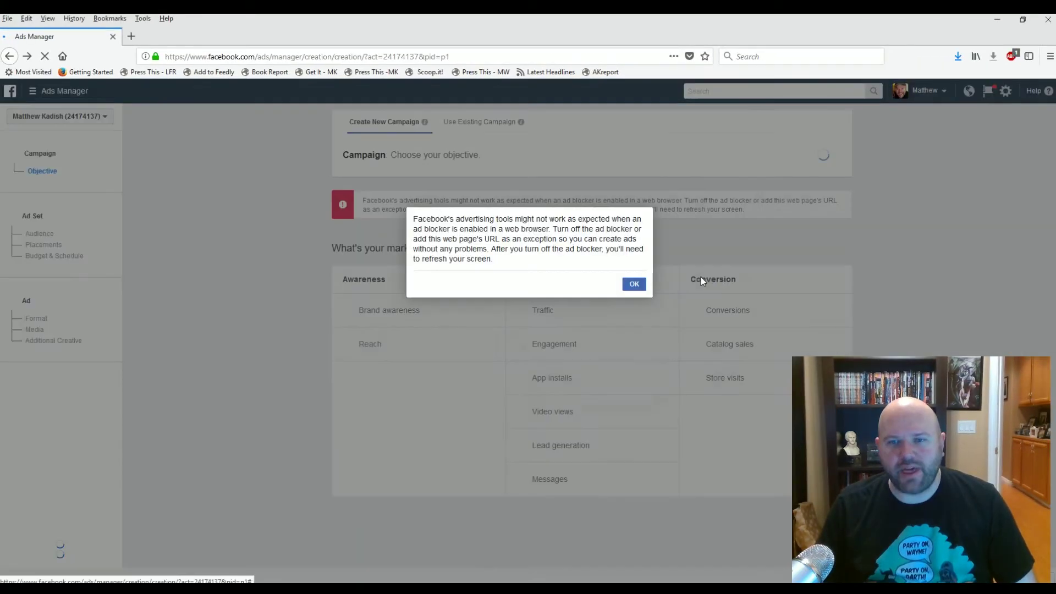
click(637, 286)
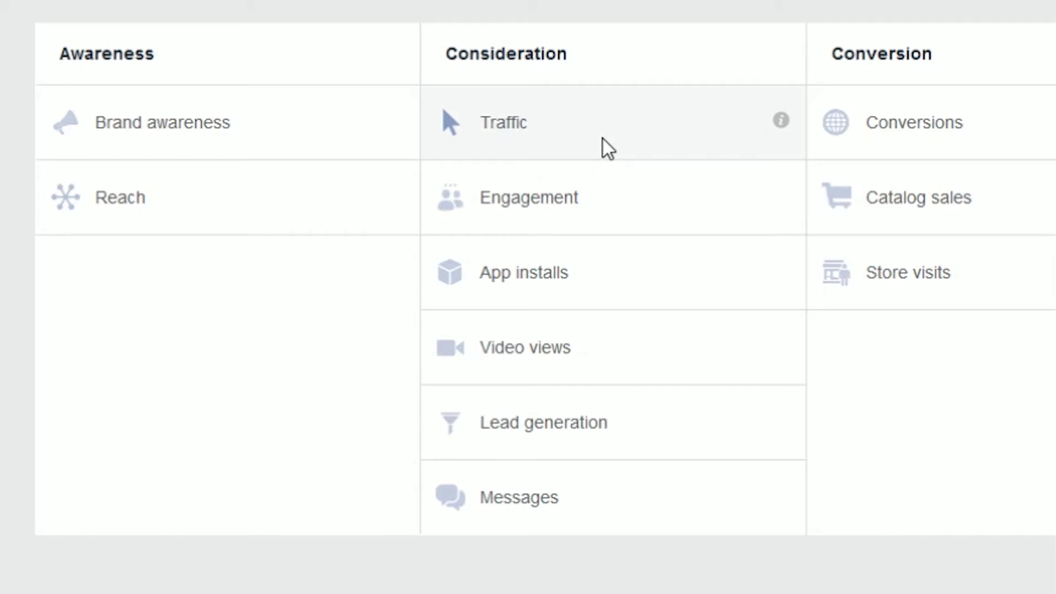
click(495, 127)
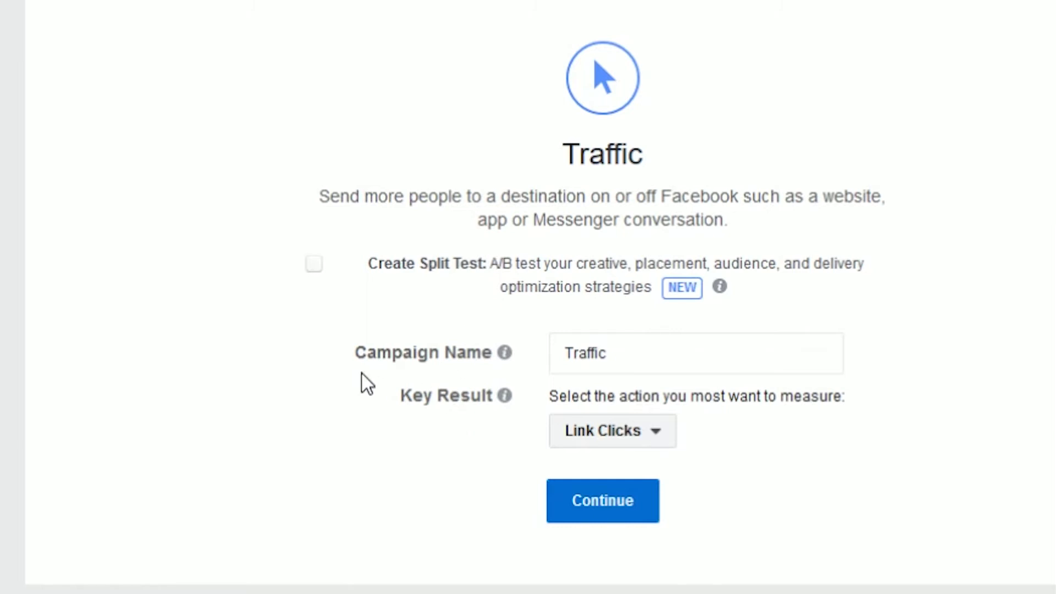
Step: Name the campaign "EJ1 | Direct Traffic | US | Men | 21+"
click(649, 350)
key(ctrl+a)
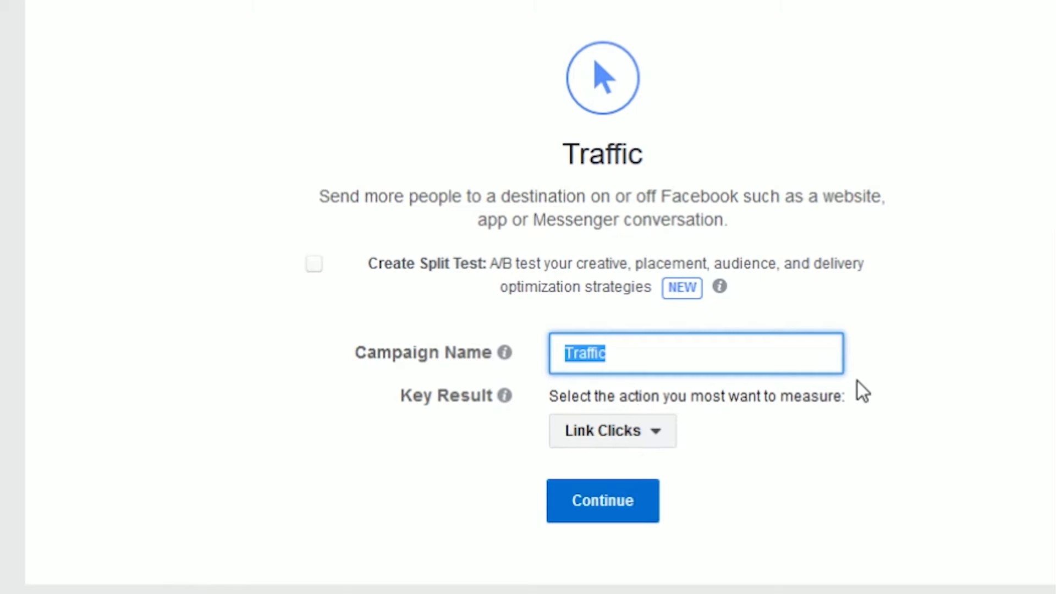
text(EJ1)
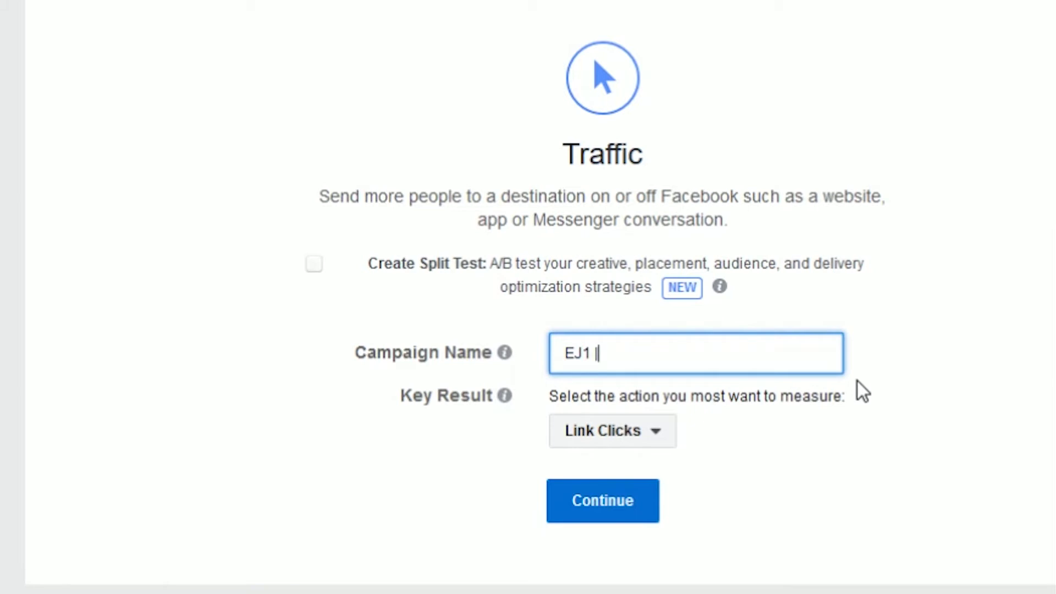
text(| Direct Traffic)
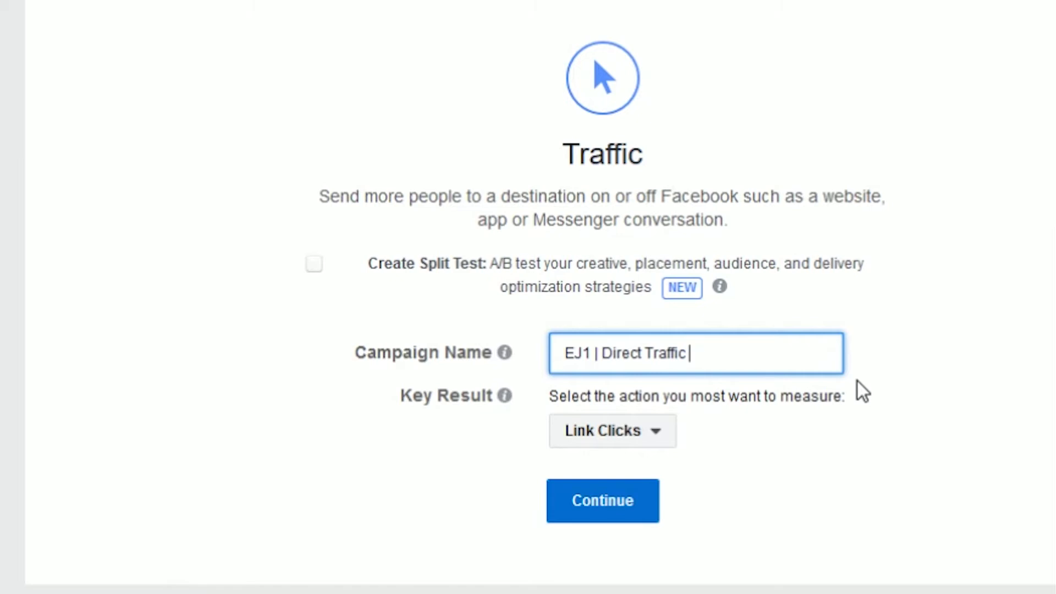
text( | US | Men)
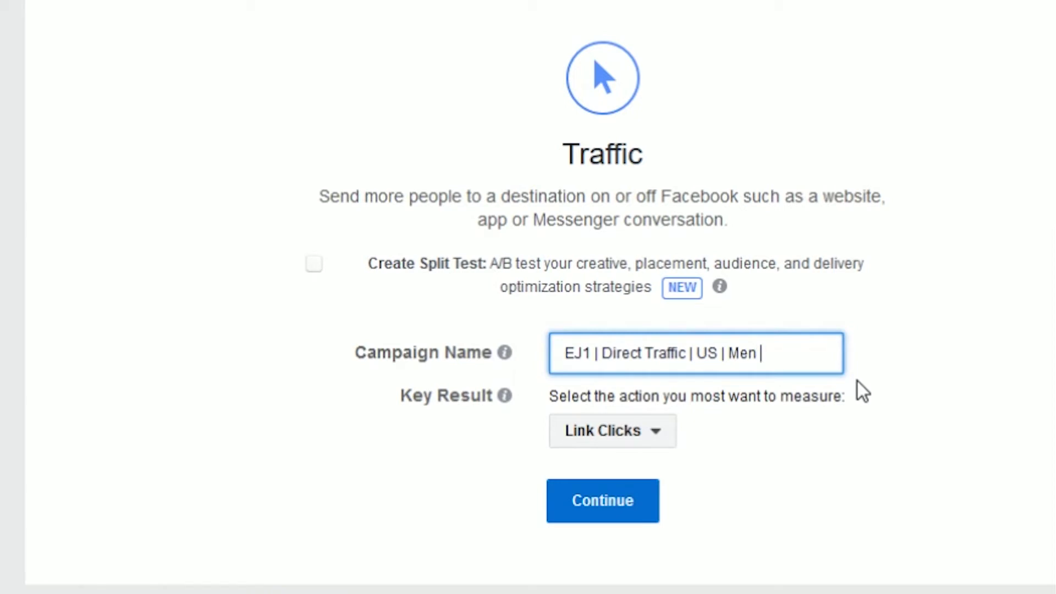
text( | 21+)
Step: Keep Link Clicks as the campaign's key result and continue to the ad set settings
click(656, 439)
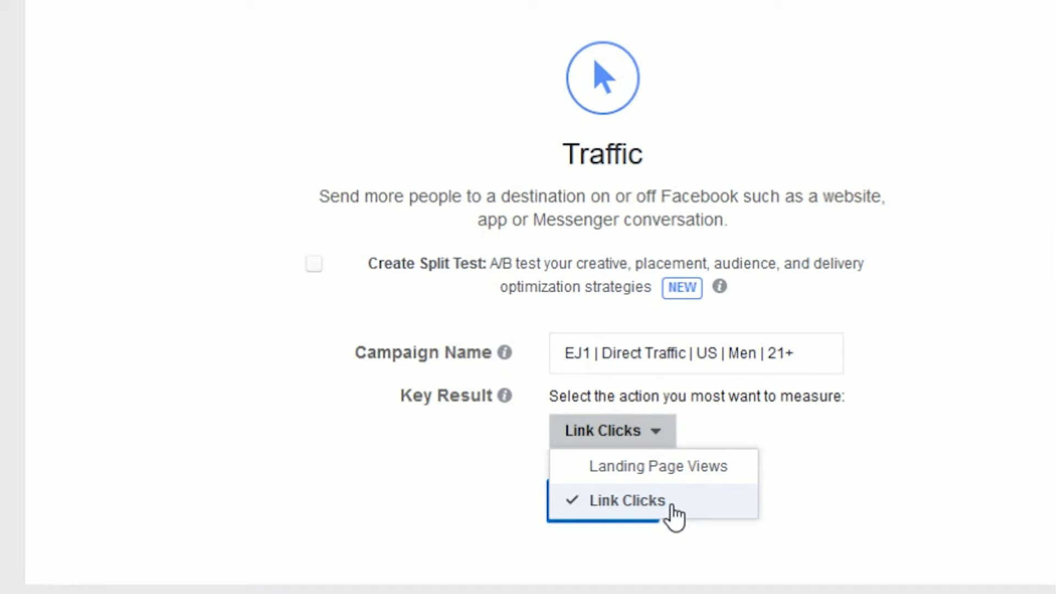
click(656, 434)
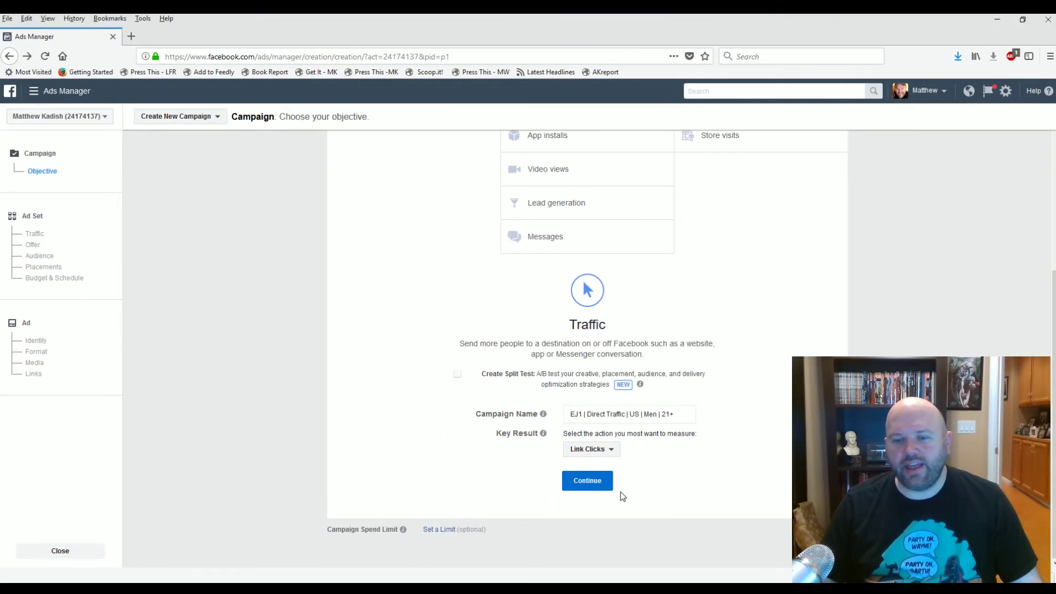
click(596, 486)
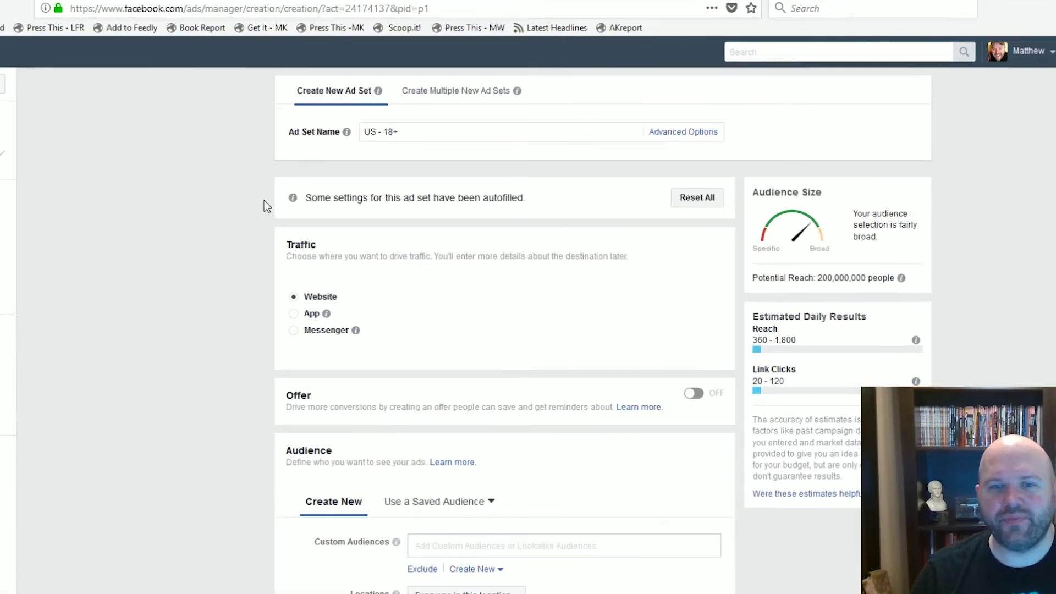
Step: Rename the ad set as "Science Fiction Fans | Men | 21+ | Interest Based"
mouse_move(384, 155)
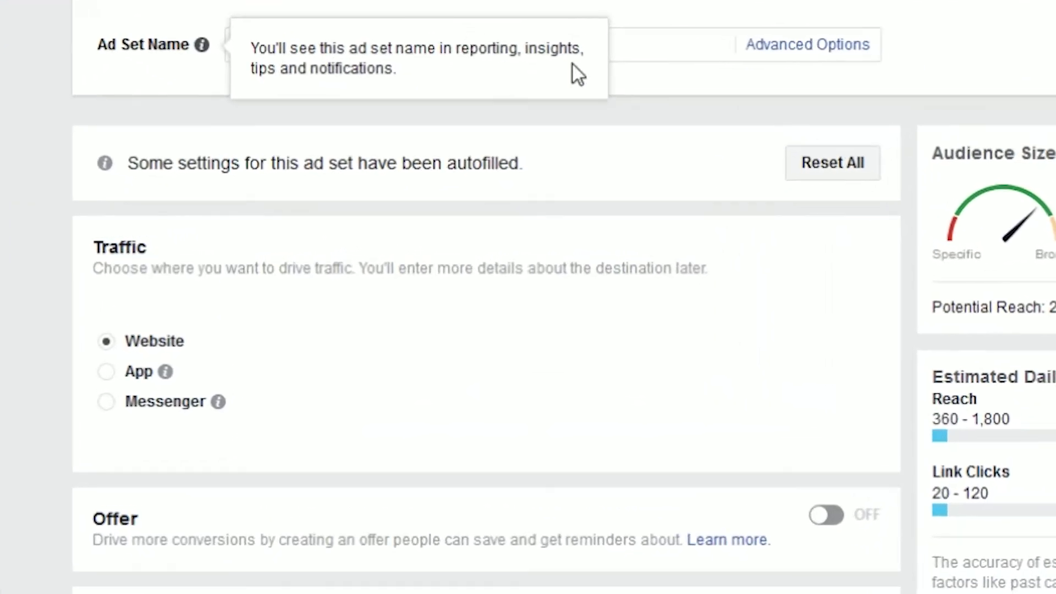
click(342, 46)
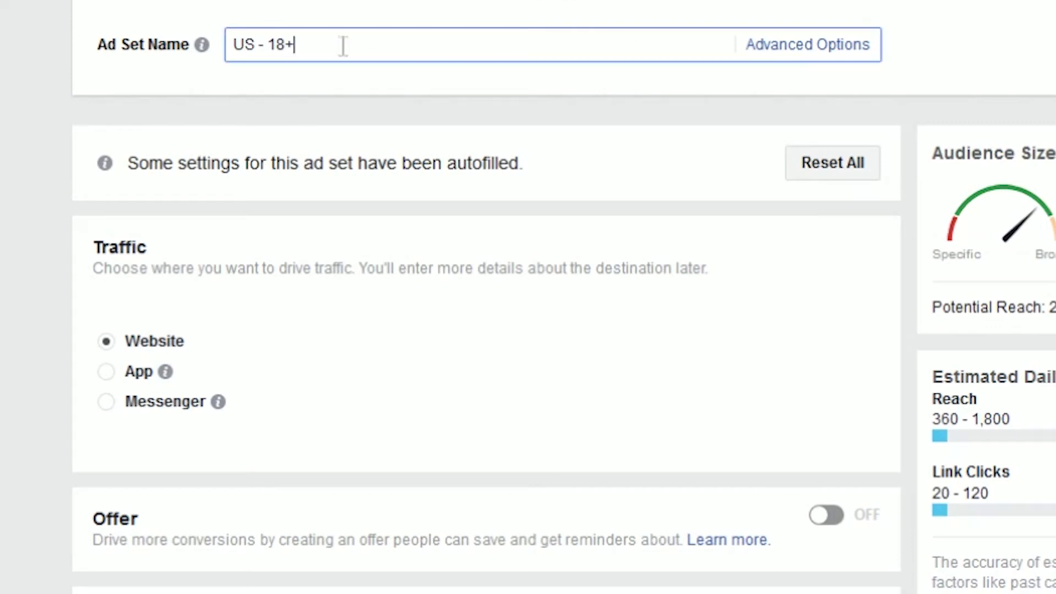
drag(343, 46, 215, 45)
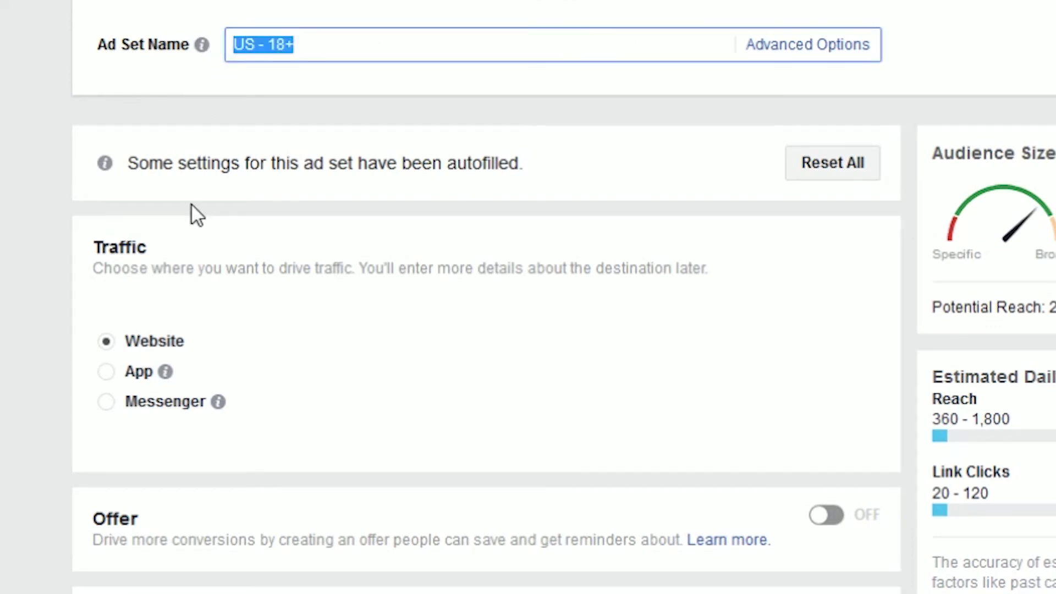
text(Scienc)
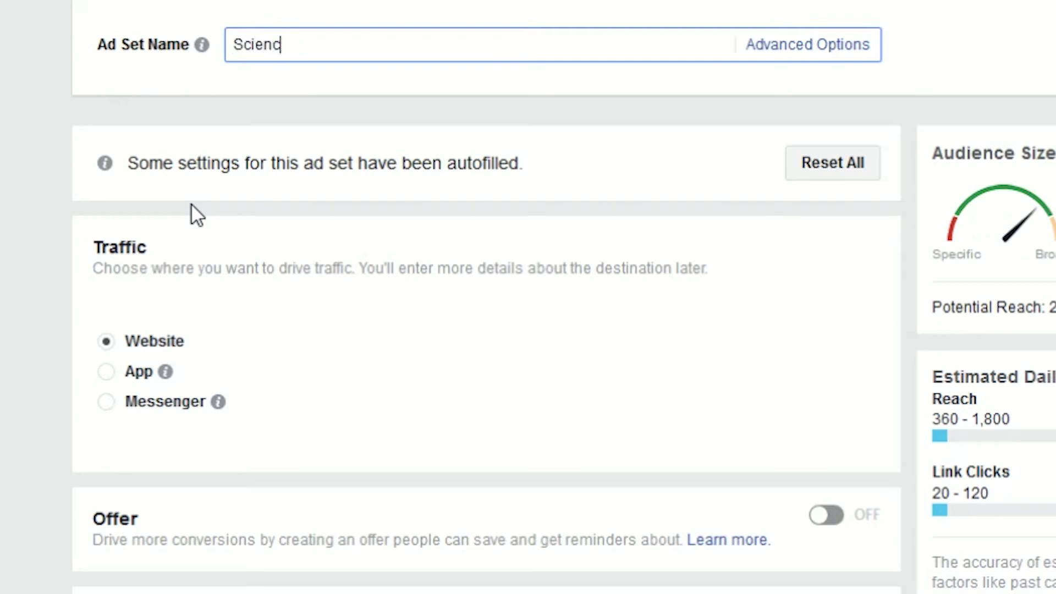
text(e Fiction)
text(Fans)
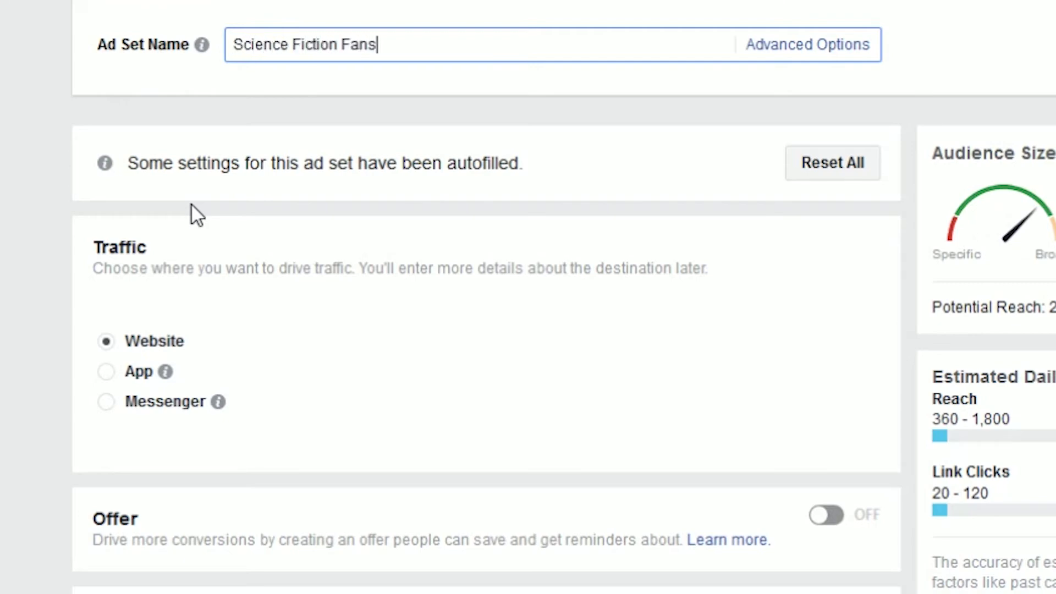
text( | Men | 21+)
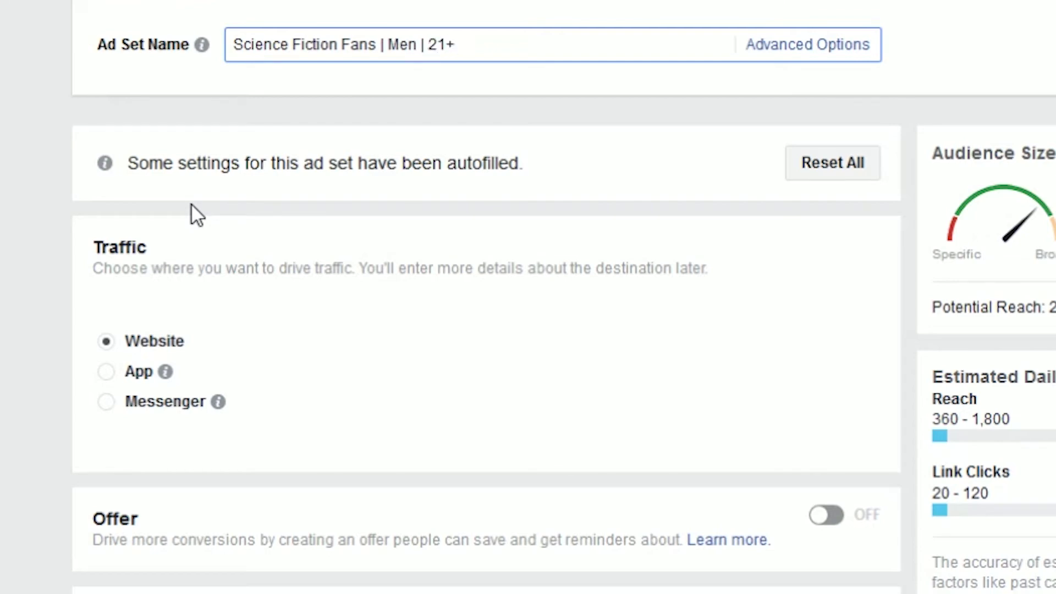
text( | Intes)
key(BackSpace)
text(rest Based)
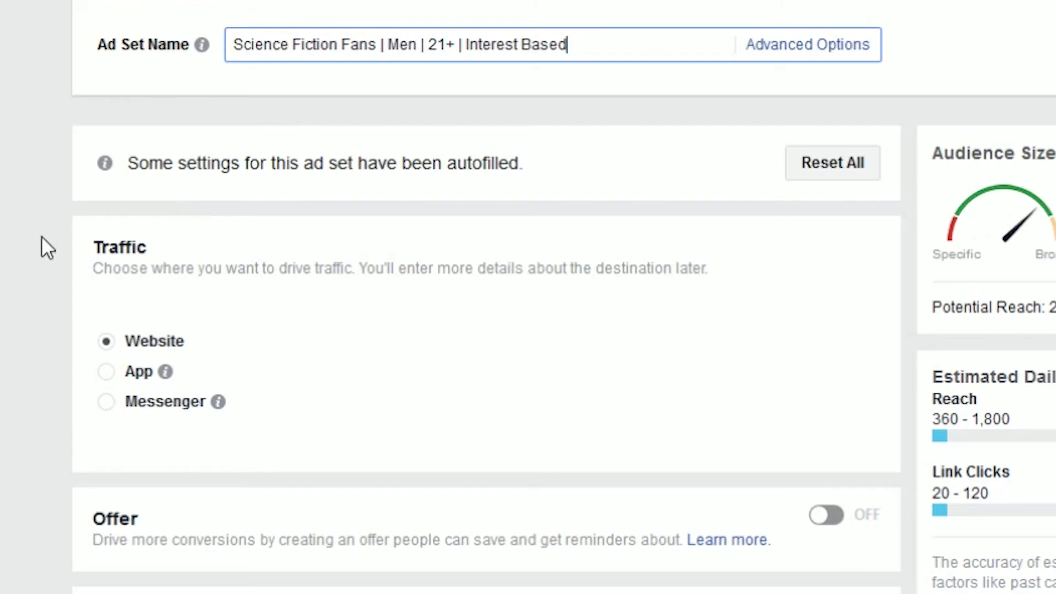
Step: Set the audience's location targeting to people who live in this location
scroll(41, 237, down, 2)
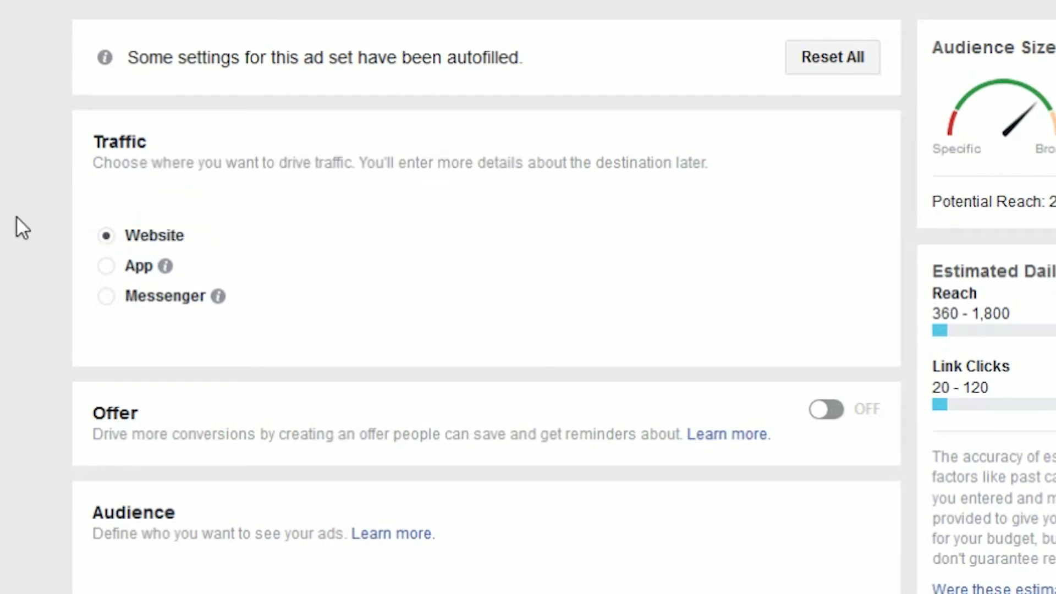
scroll(16, 216, down, 5)
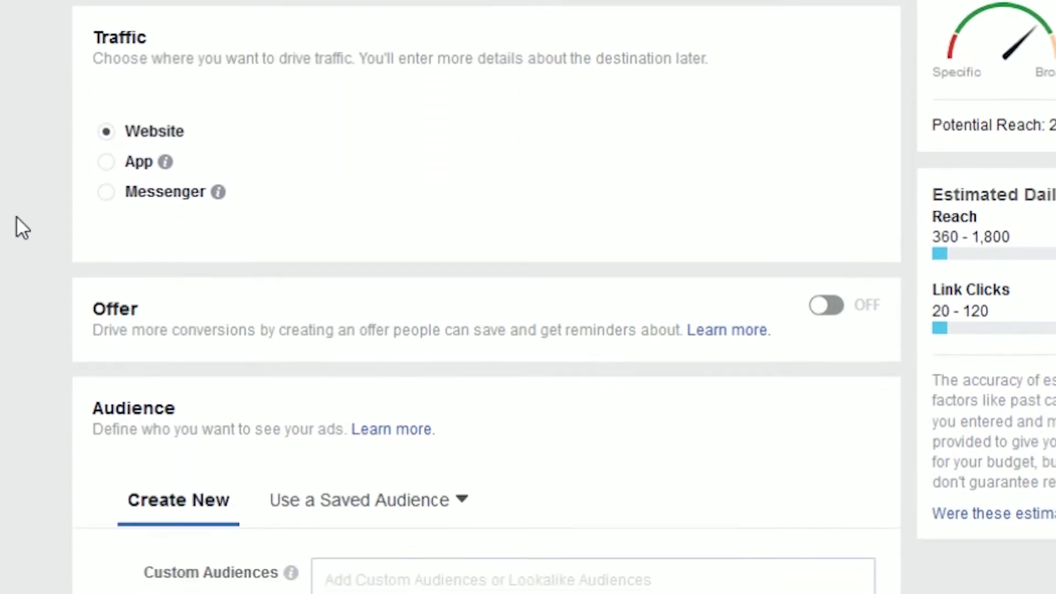
scroll(16, 215, down, 1)
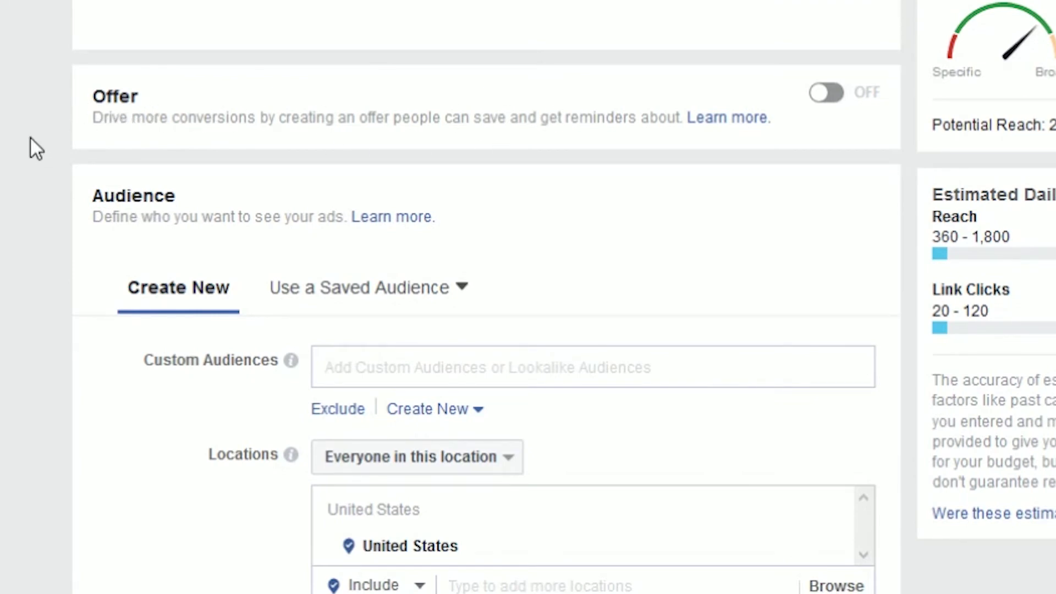
scroll(29, 136, down, 2)
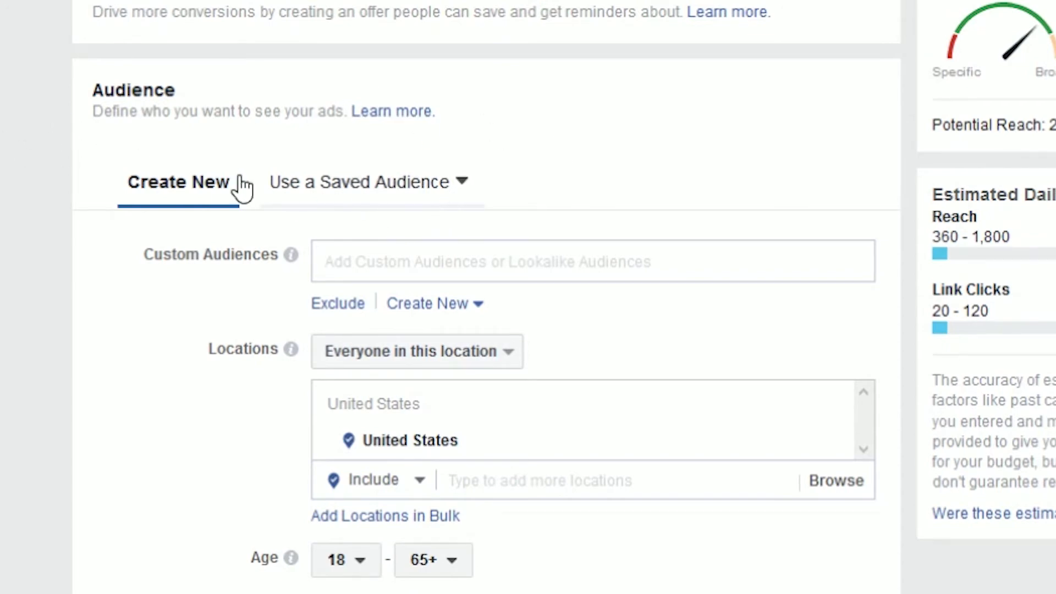
scroll(41, 164, down, 2)
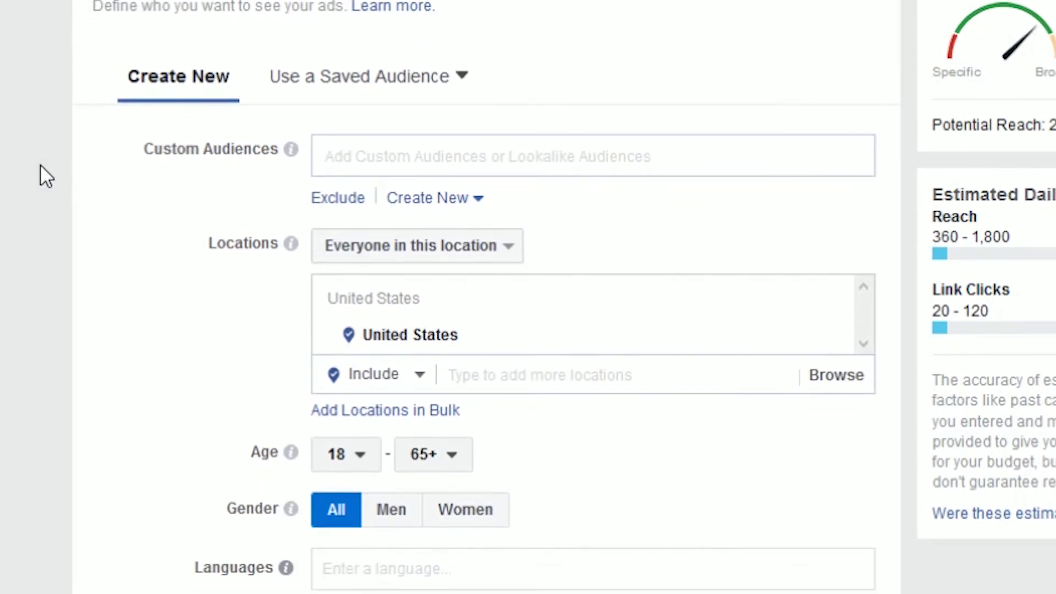
scroll(12, 188, down, 2)
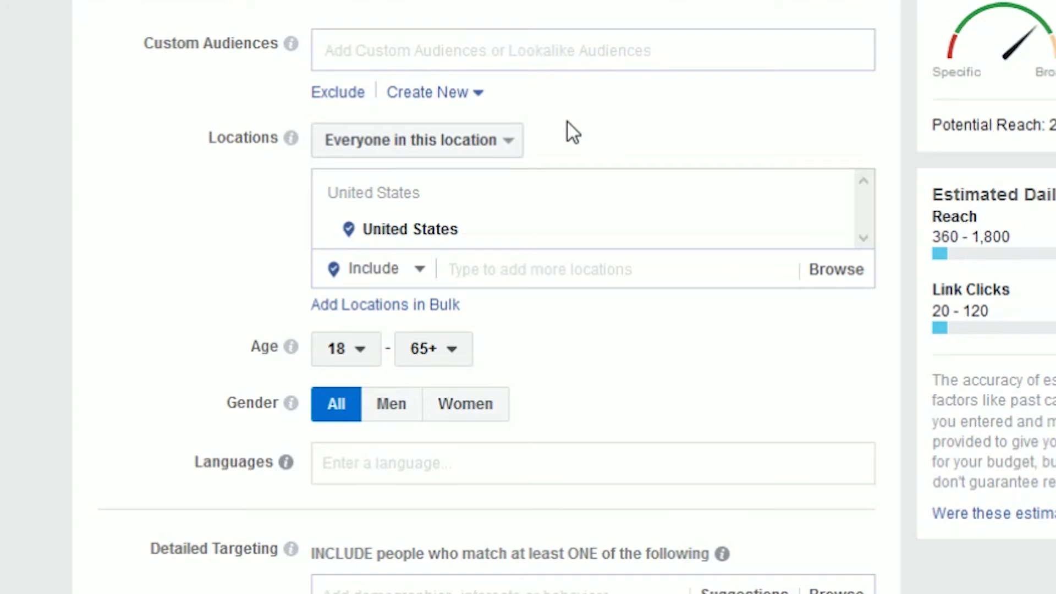
click(513, 139)
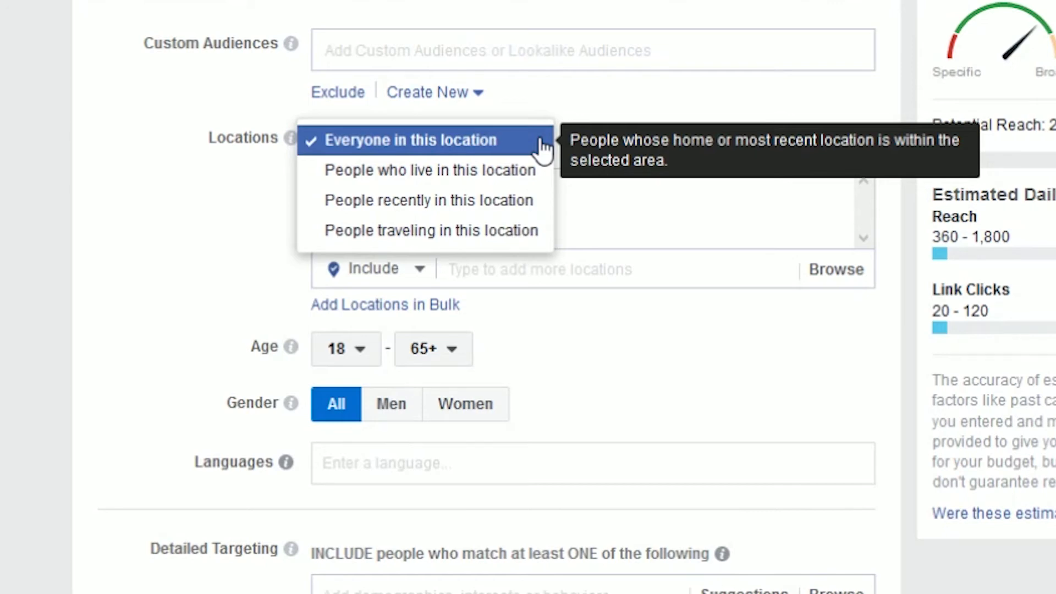
click(436, 177)
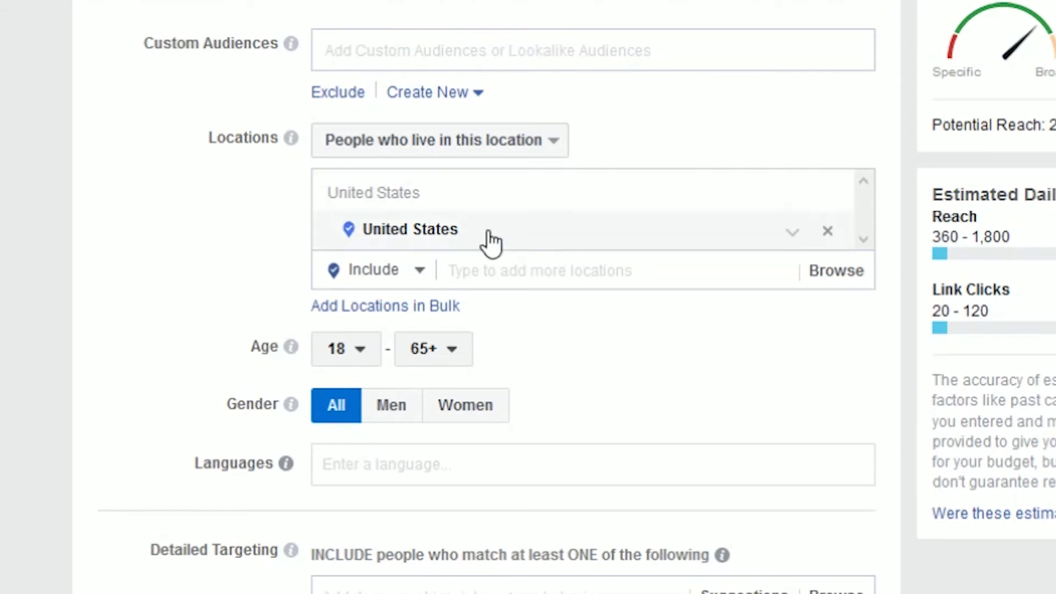
Step: Add Canada as an included country in the audience locations
click(506, 273)
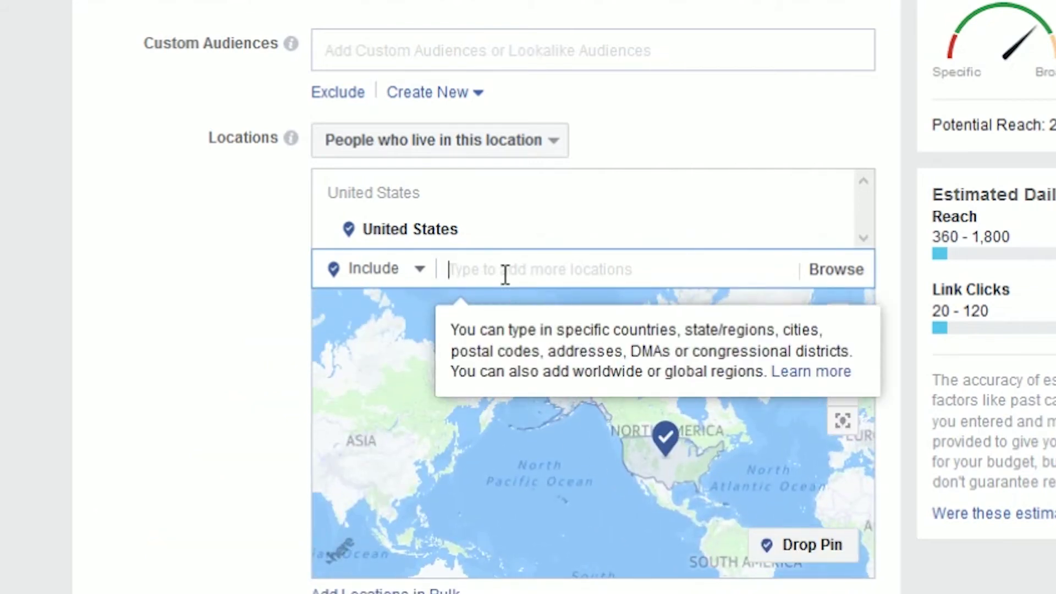
text(Canda)
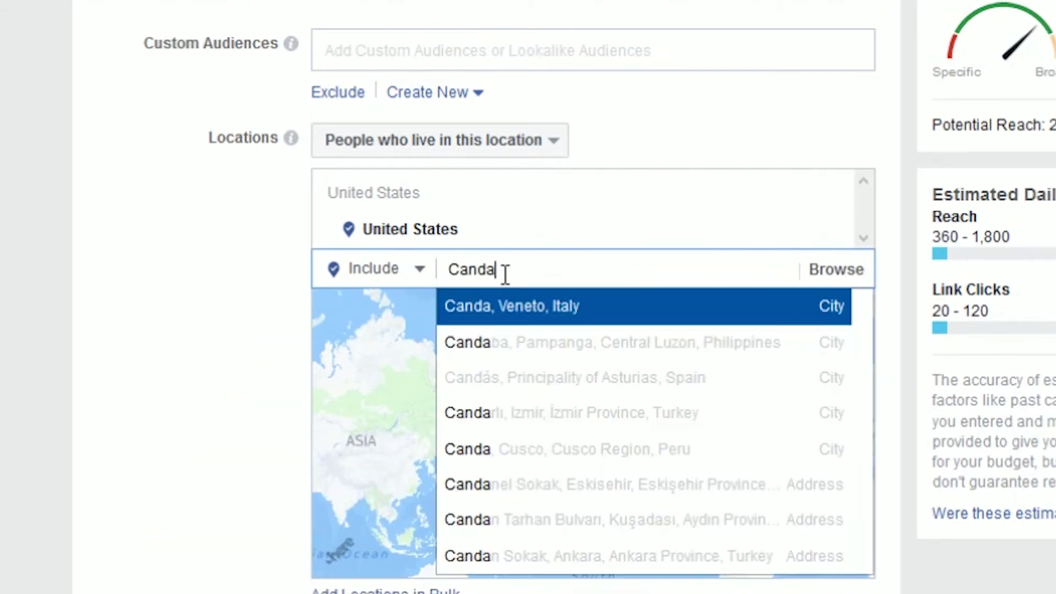
key(BackSpace)
text(ada)
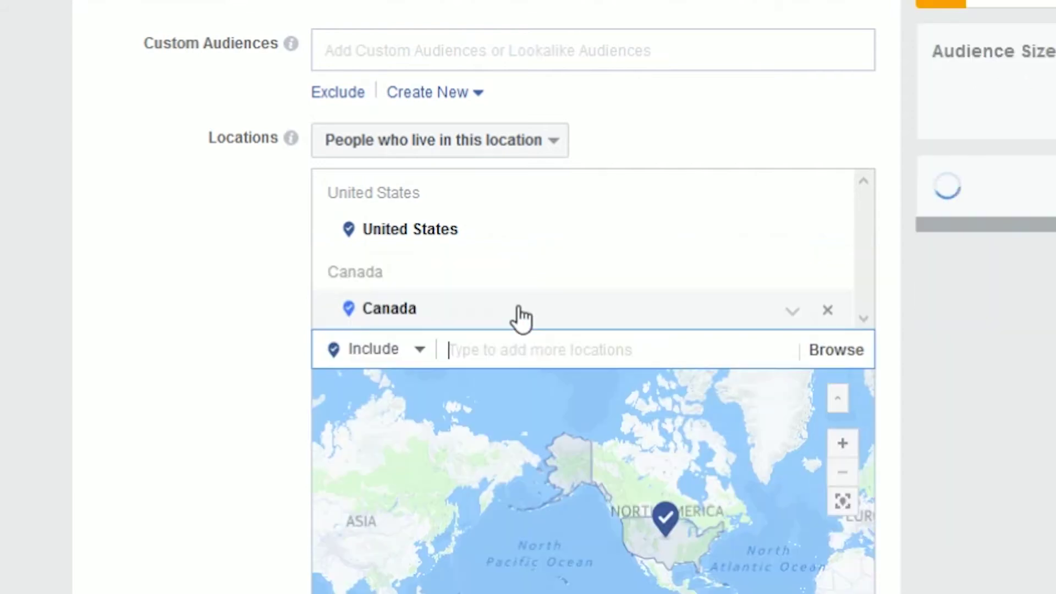
click(519, 316)
Step: Include the countries Australia and New Zealand in the audience locations
text(Austr)
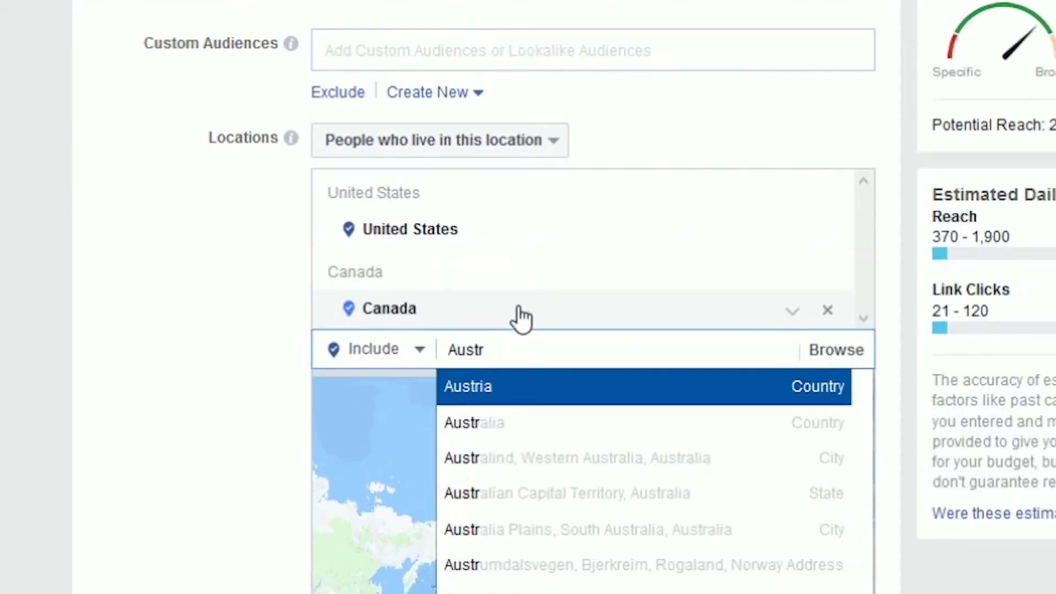
text(alia)
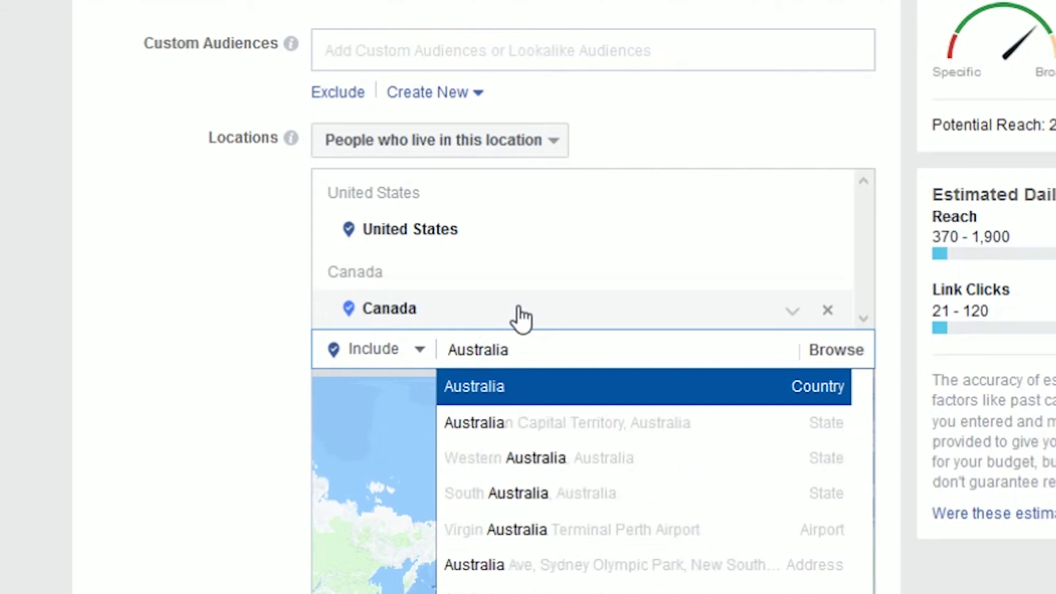
click(525, 389)
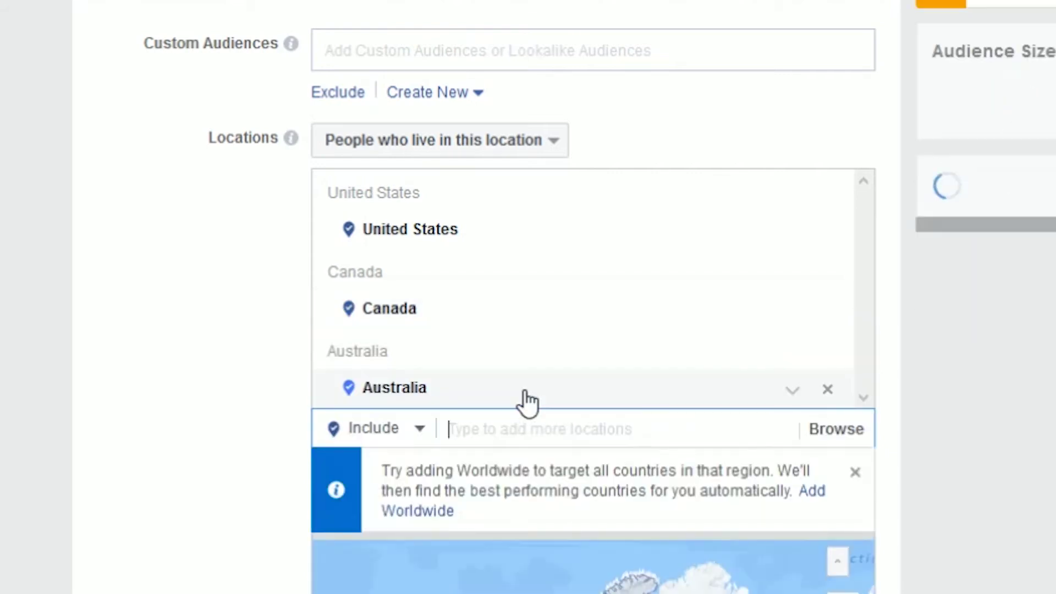
text(New Z)
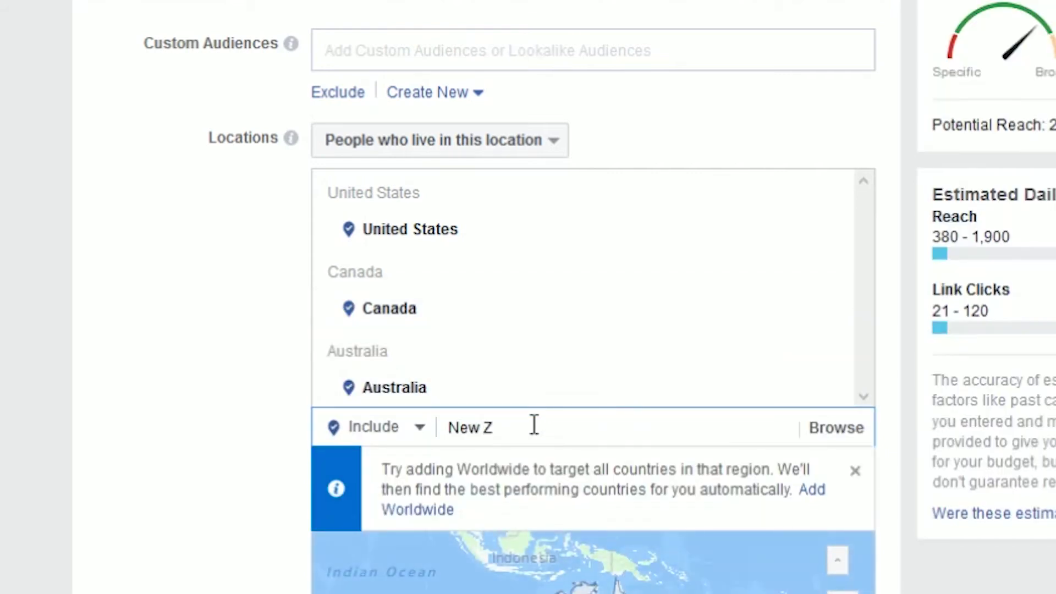
text(ealand)
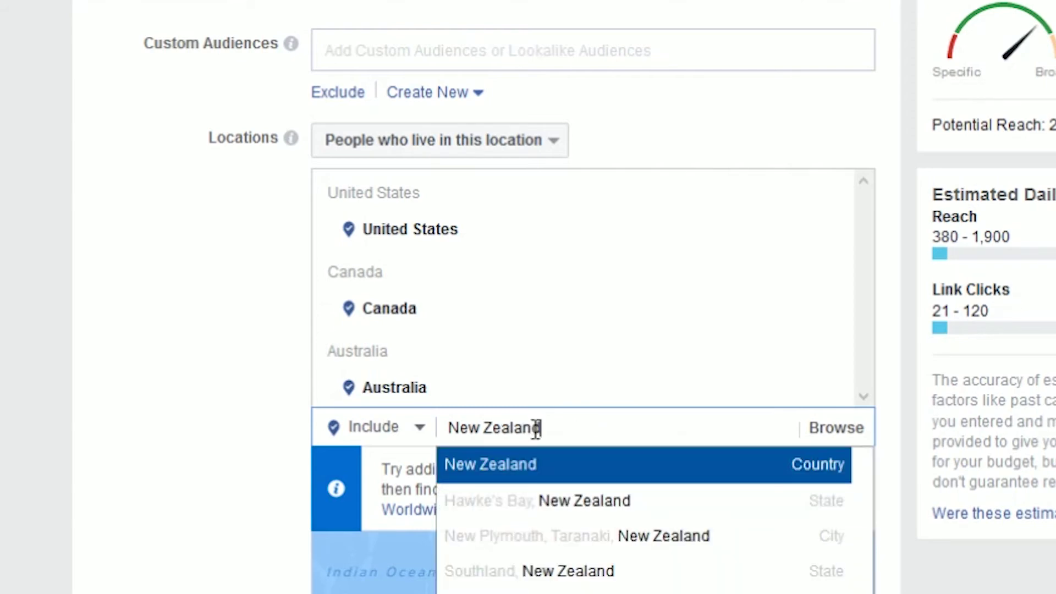
click(537, 473)
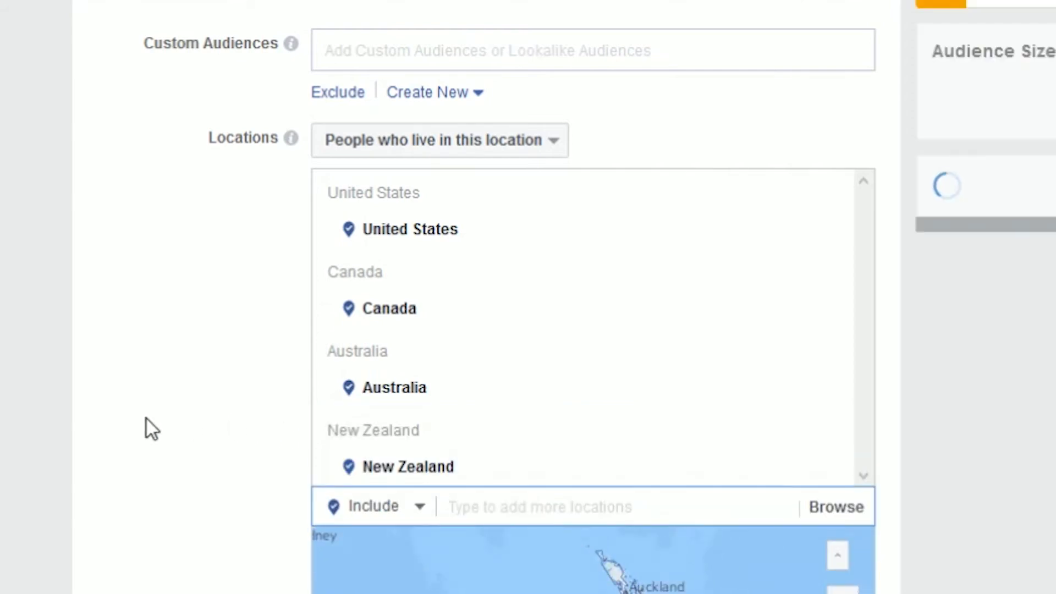
Step: Set the audience's minimum age to 21 and limit the gender to Men
scroll(146, 420, down, 2)
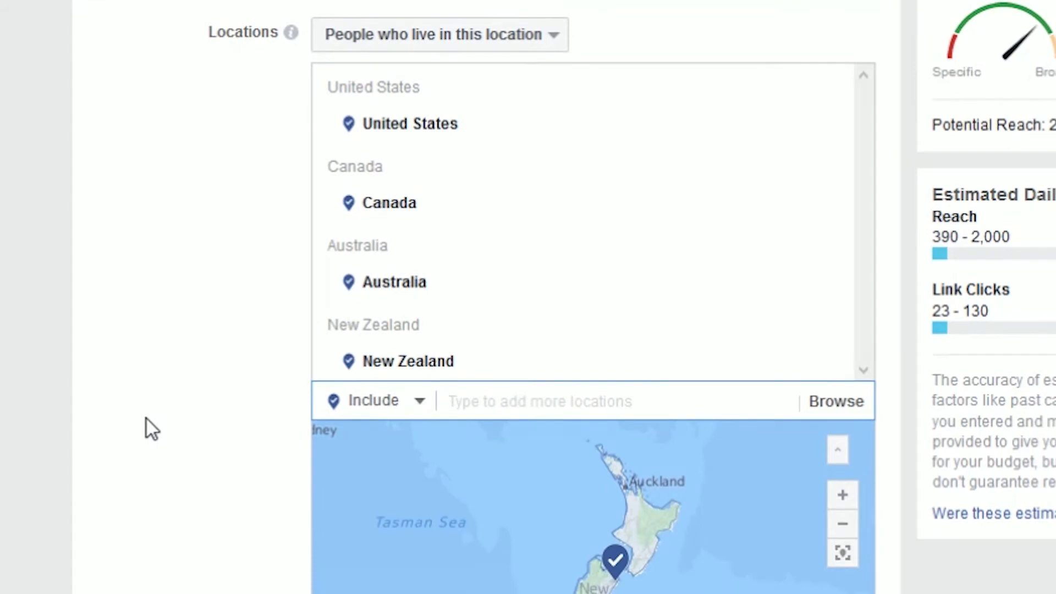
scroll(147, 419, down, 2)
scroll(147, 420, up, 2)
scroll(153, 406, down, 2)
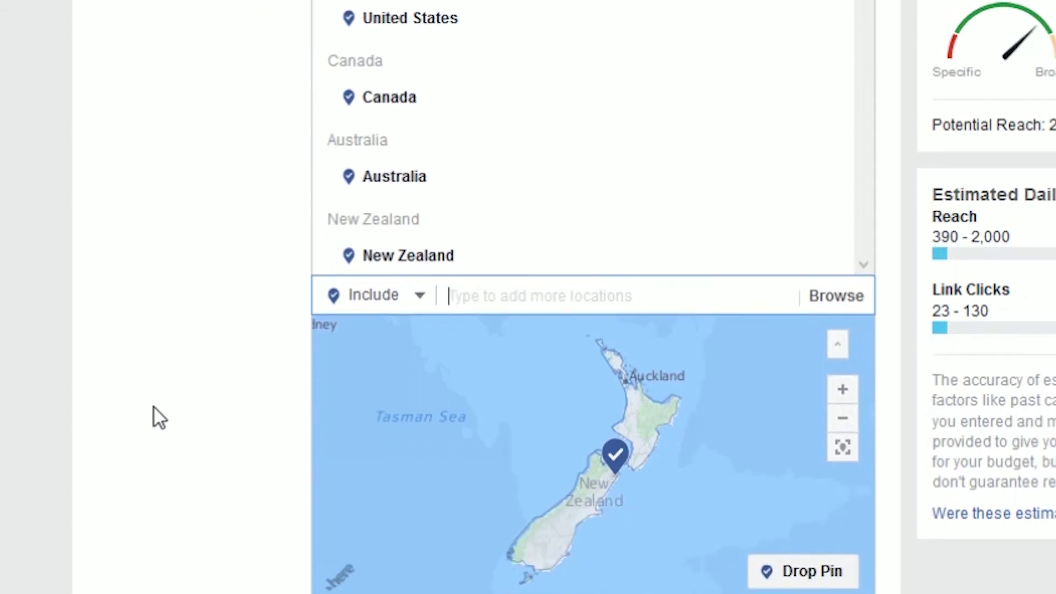
scroll(153, 407, up, 2)
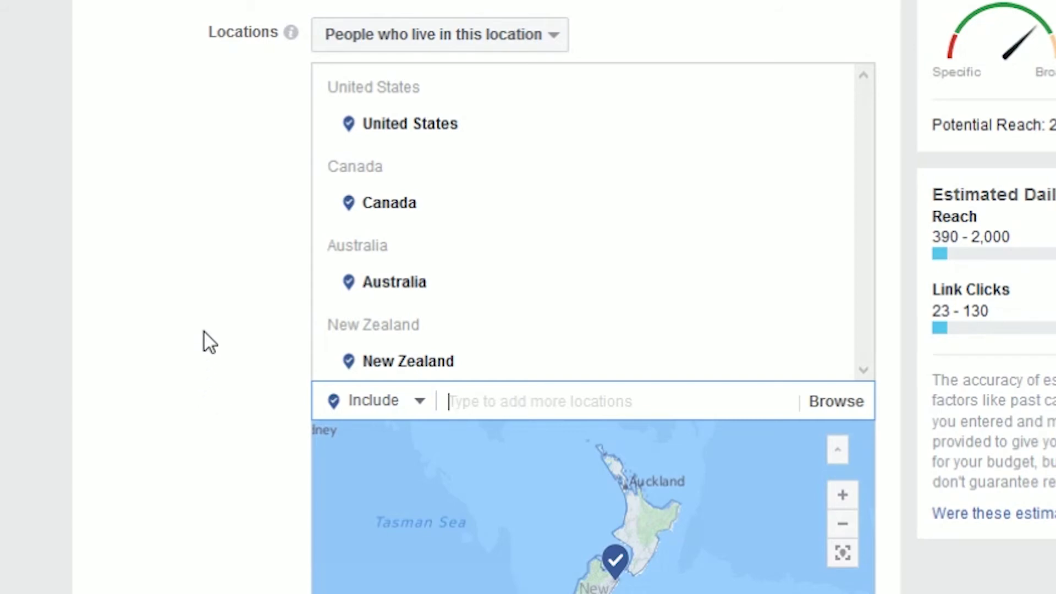
scroll(204, 331, down, 3)
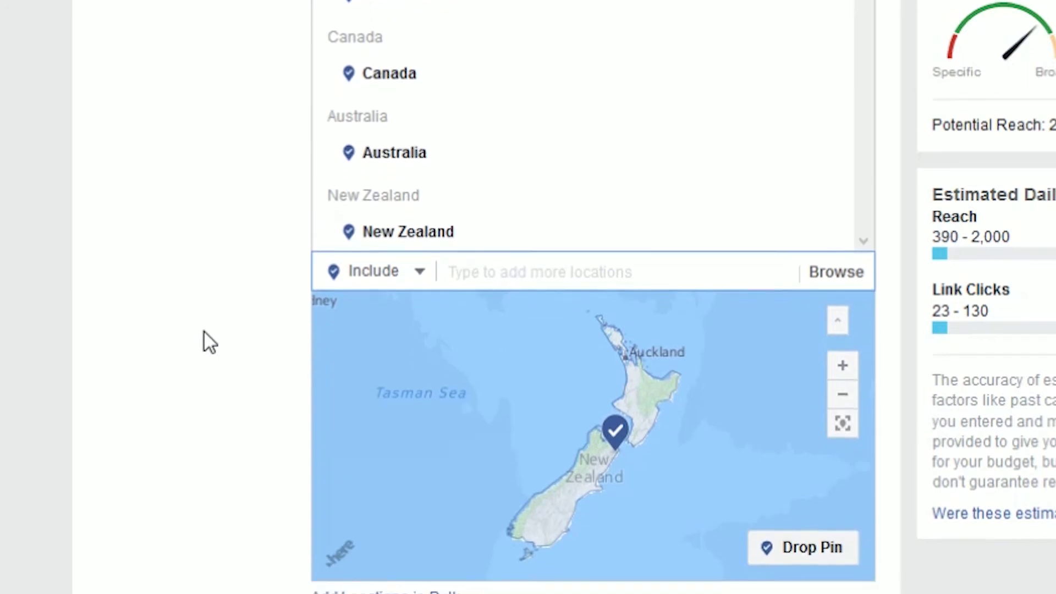
scroll(203, 342, down, 5)
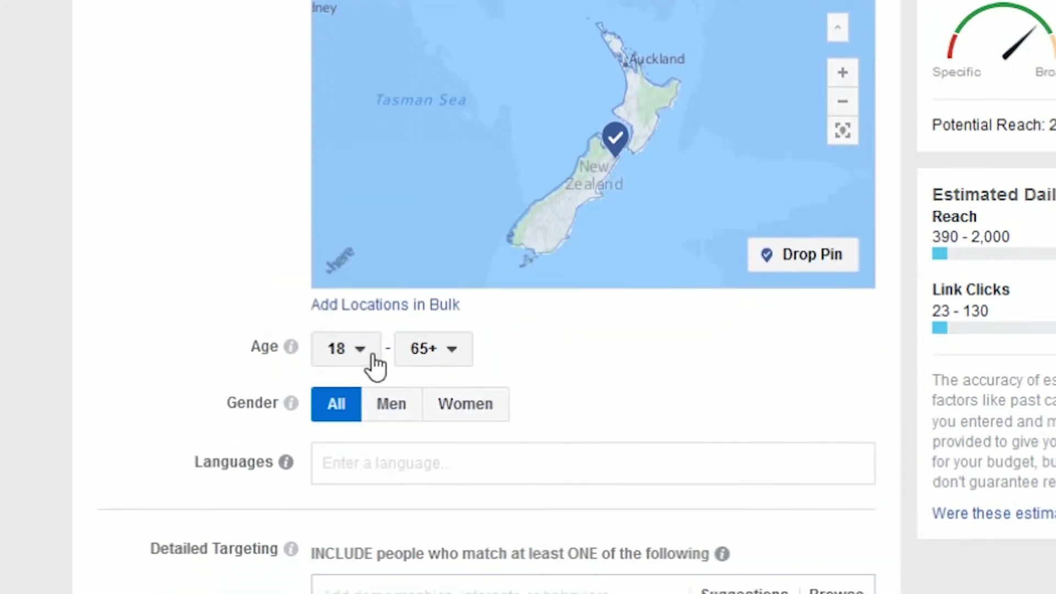
click(346, 349)
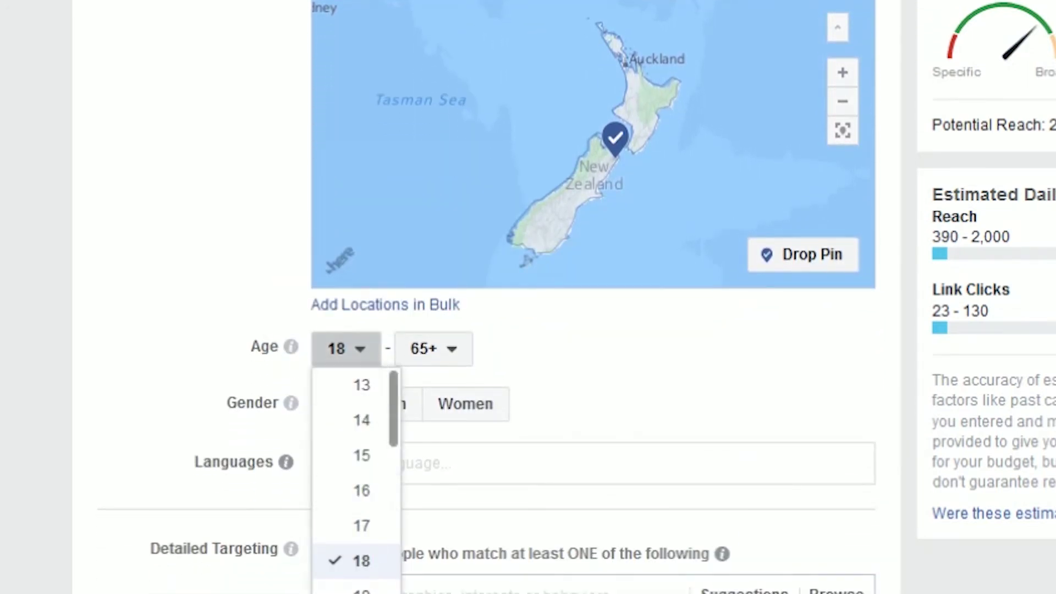
click(356, 593)
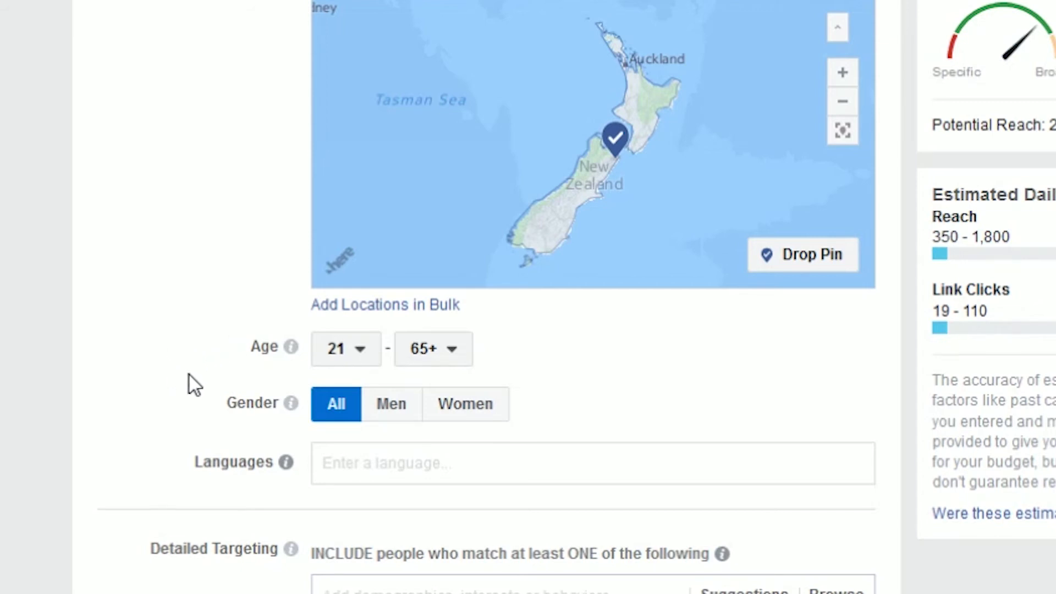
click(393, 421)
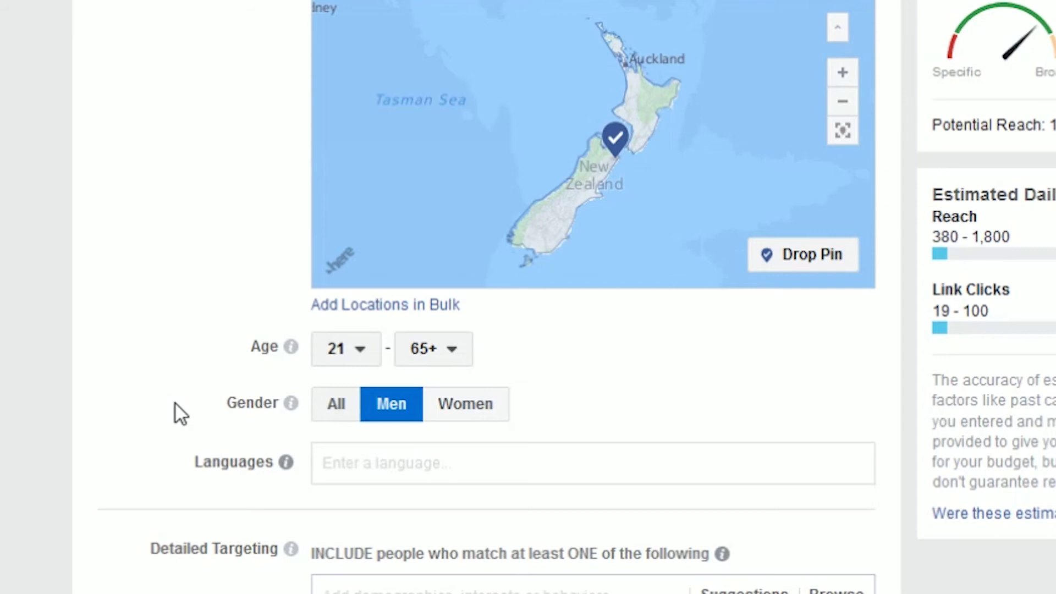
Step: Add English (All), English (UK) and English (US) as the audience's languages
click(358, 460)
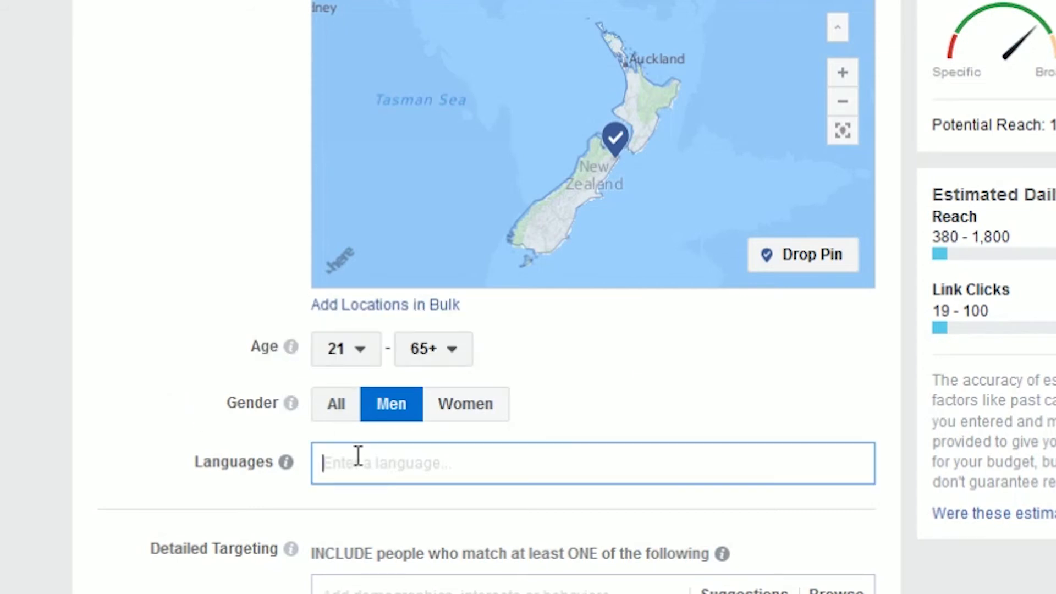
text(English)
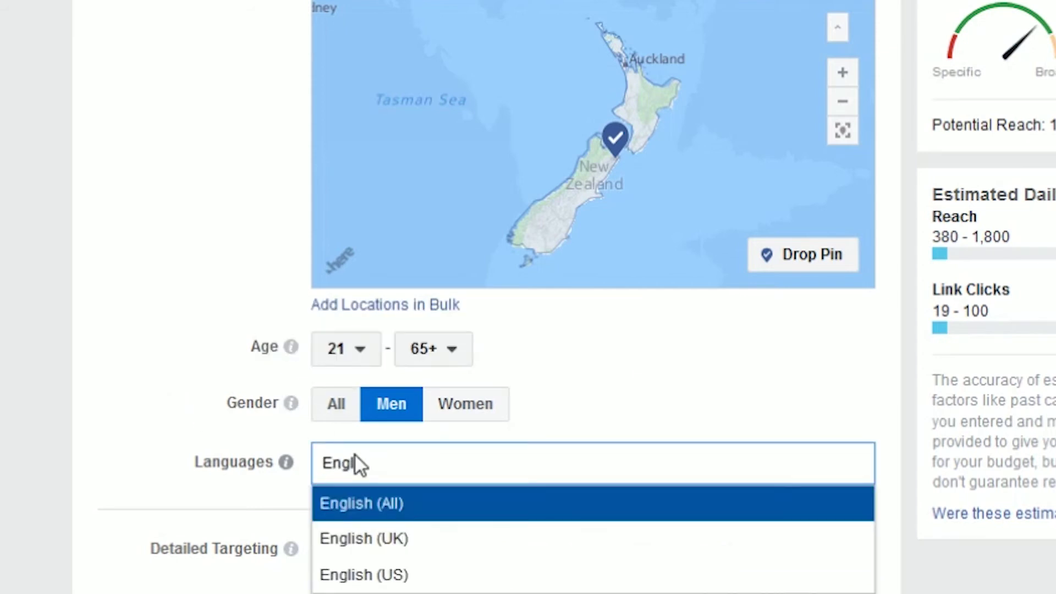
click(447, 517)
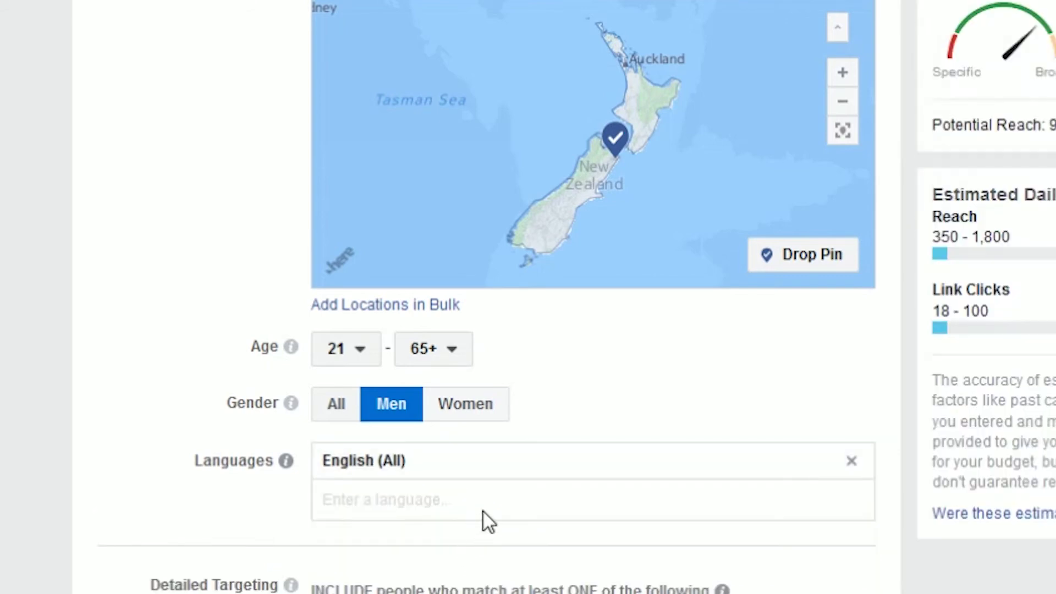
text(Eng)
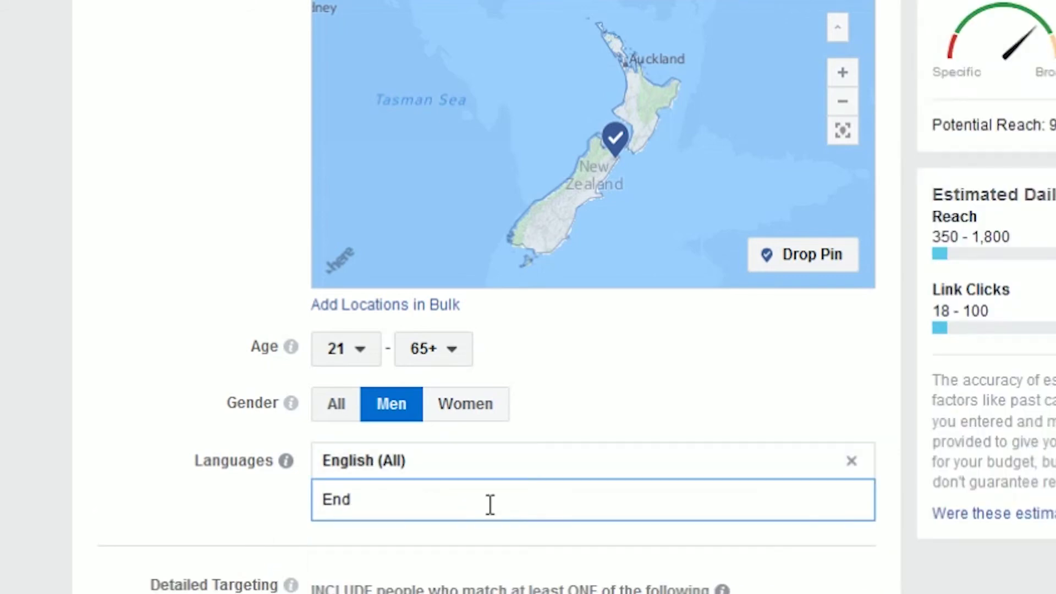
click(477, 549)
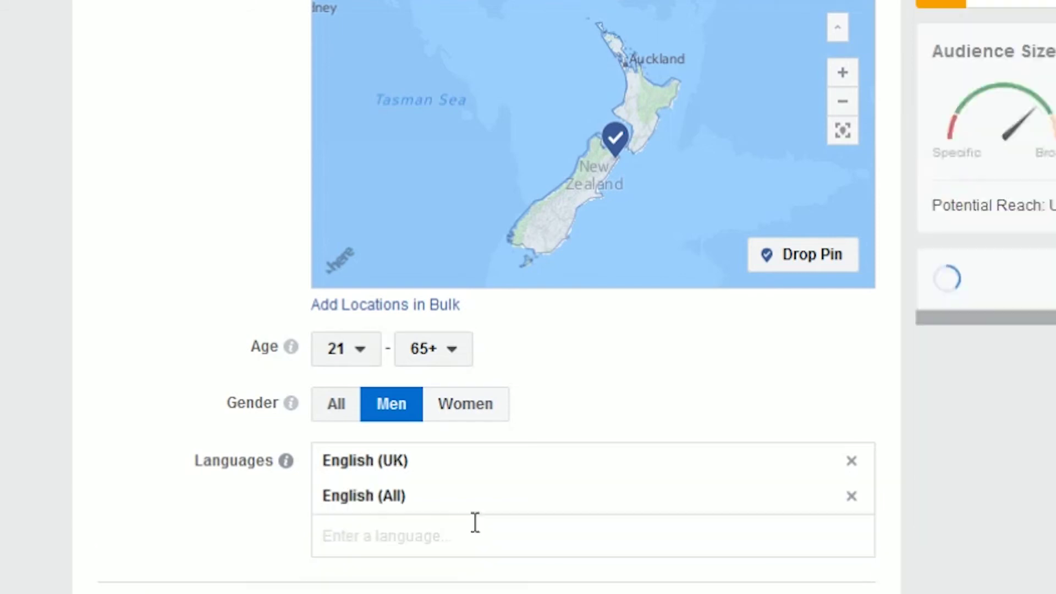
click(486, 532)
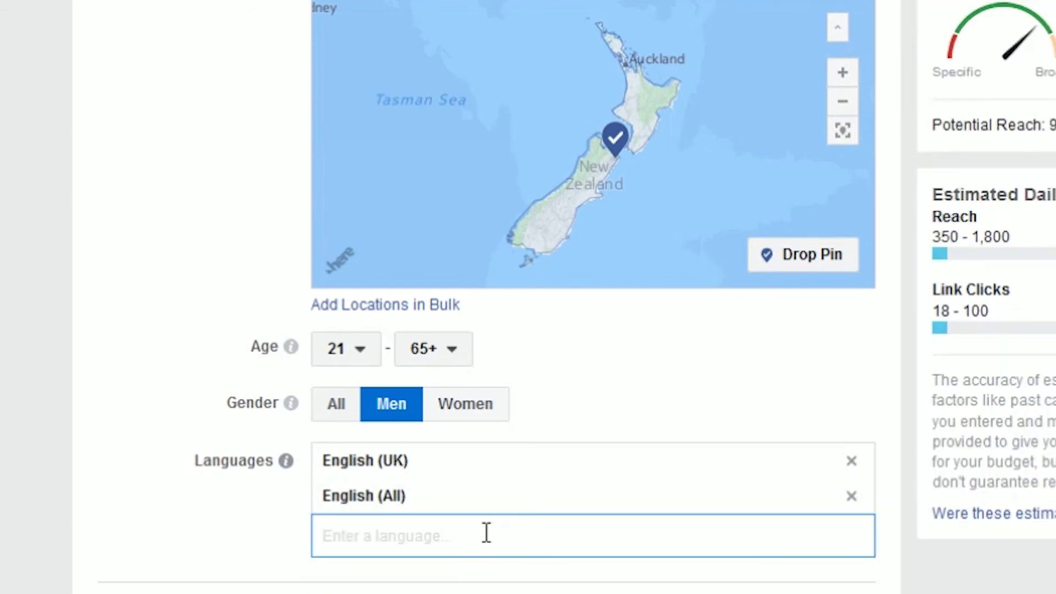
text(En)
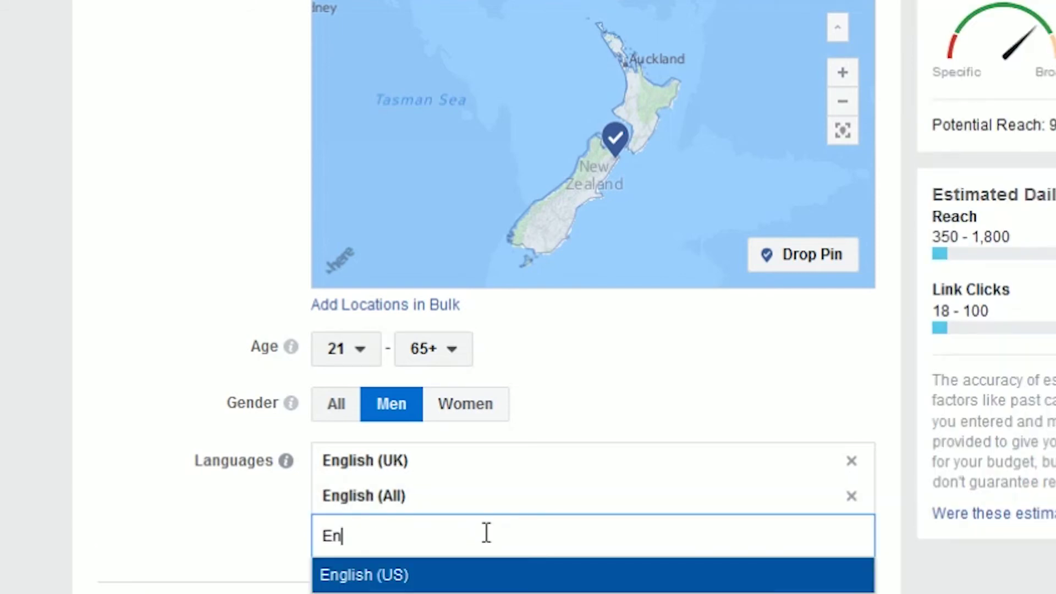
click(500, 577)
Step: Switch the ad placements to Automatic Placements and back to Edit Placements
scroll(206, 508, down, 5)
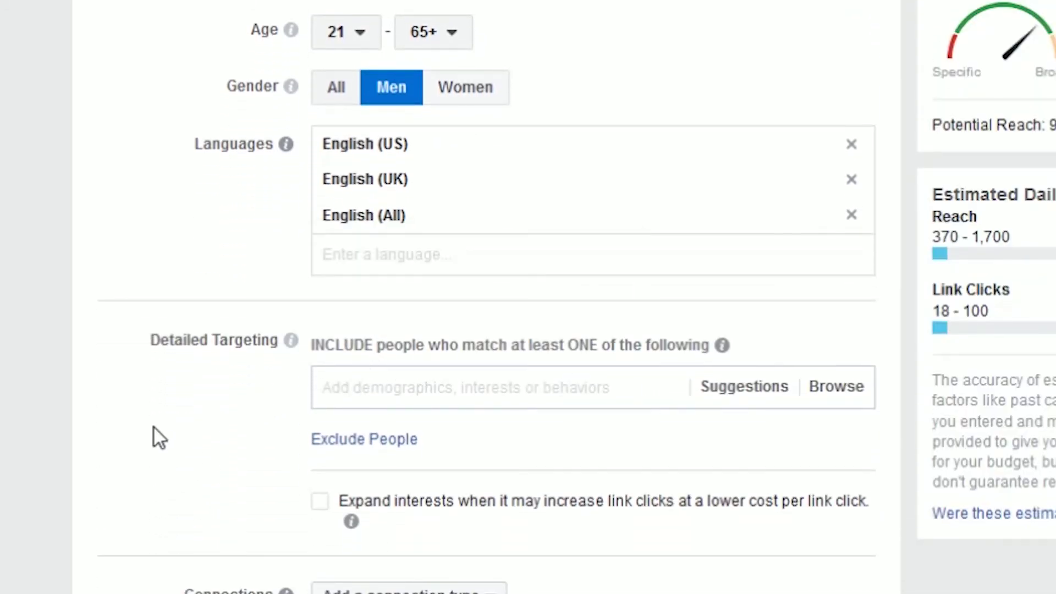
scroll(154, 428, down, 3)
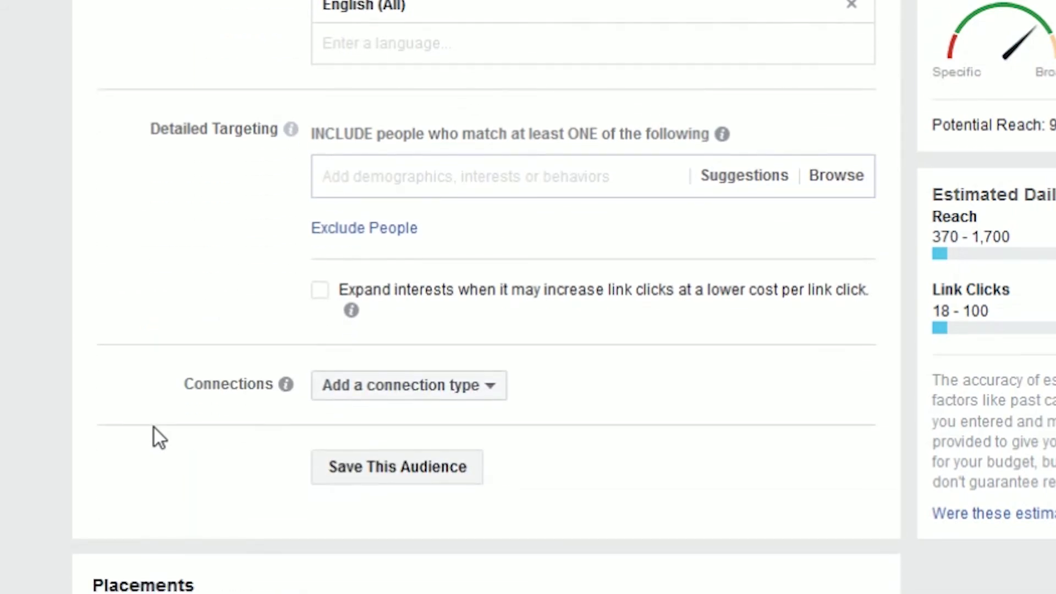
scroll(155, 428, down, 3)
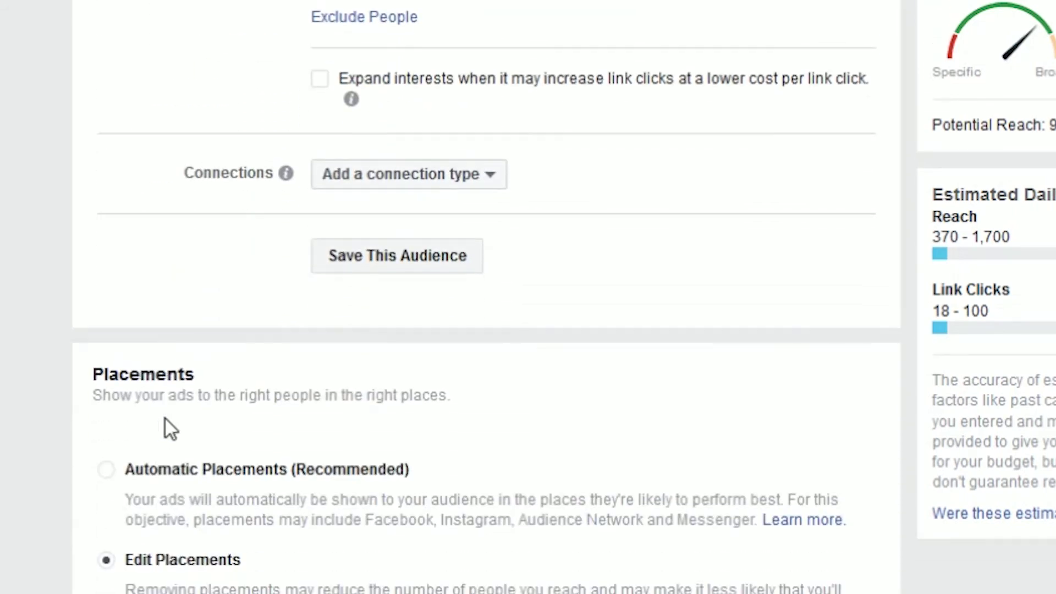
scroll(166, 419, down, 3)
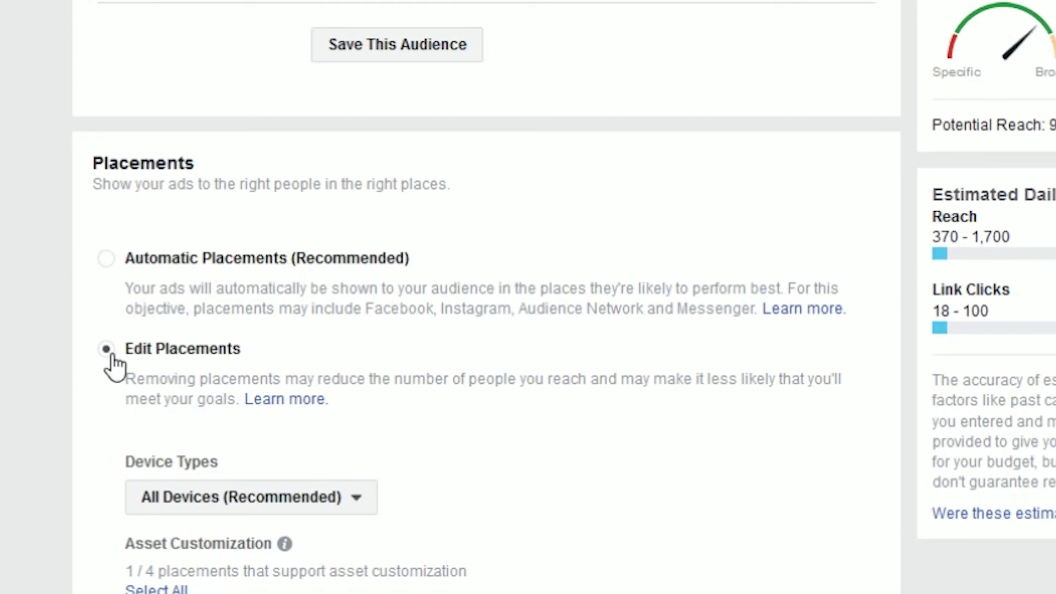
scroll(113, 357, down, 5)
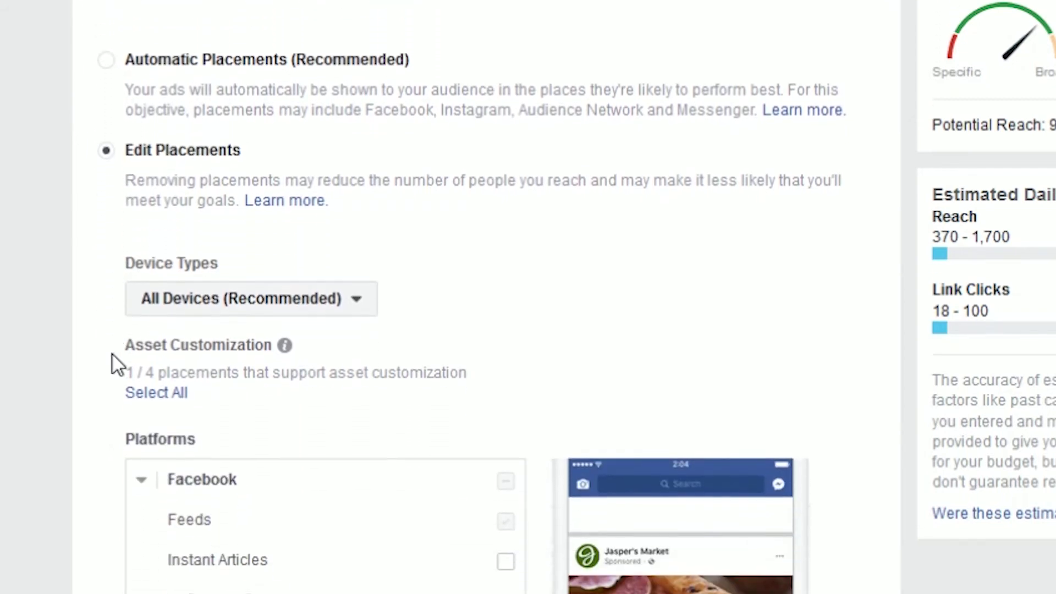
scroll(112, 355, up, 3)
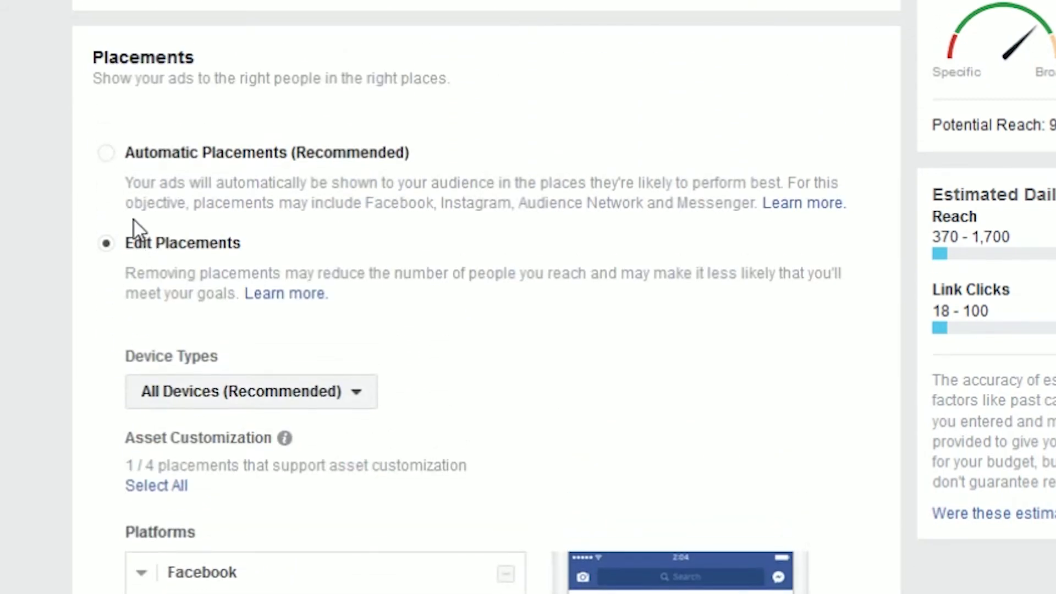
click(107, 155)
click(107, 244)
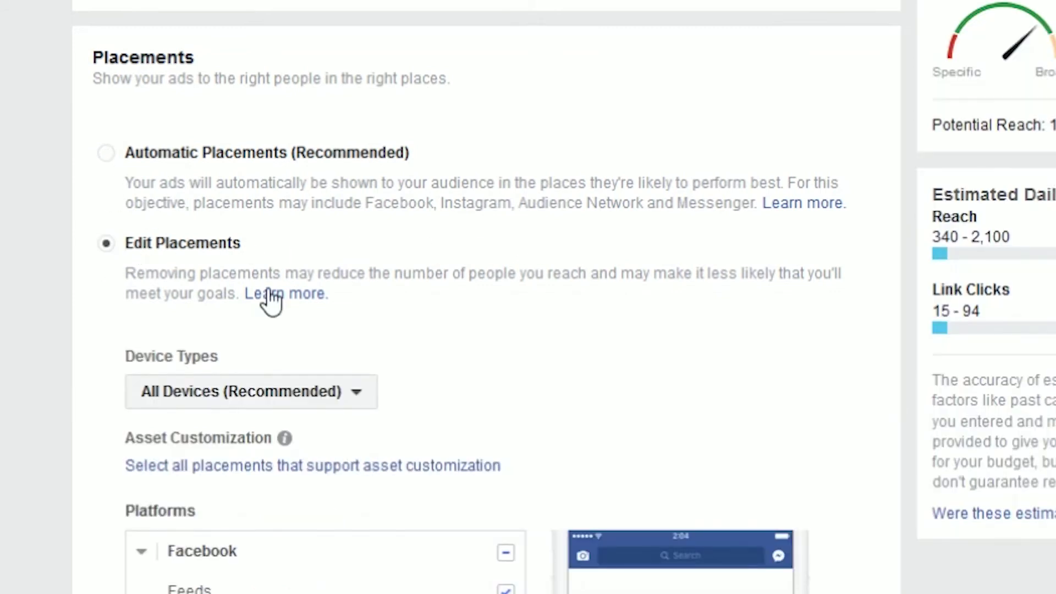
Step: Restrict the placements to Facebook Feeds by deselecting Audience Network, Instagram, Right Column and Instant Articles
scroll(498, 278, down, 5)
scroll(498, 279, down, 2)
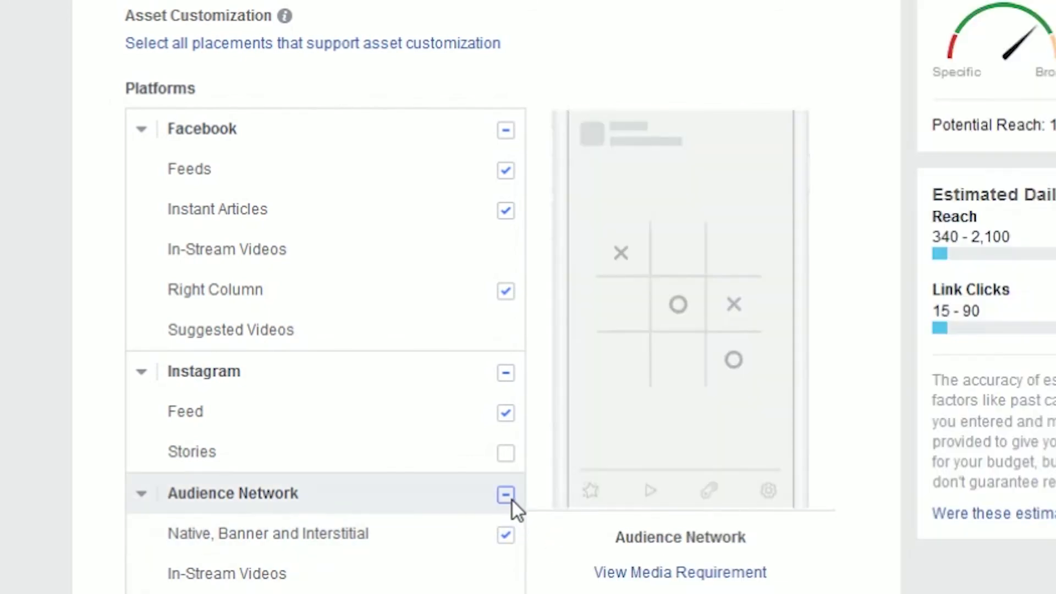
click(506, 494)
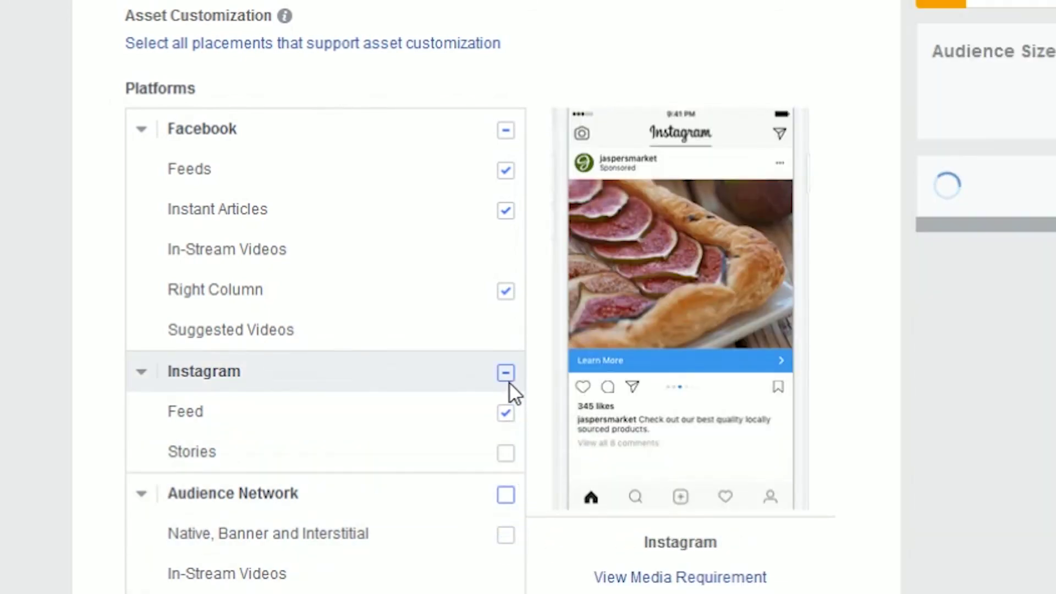
click(506, 370)
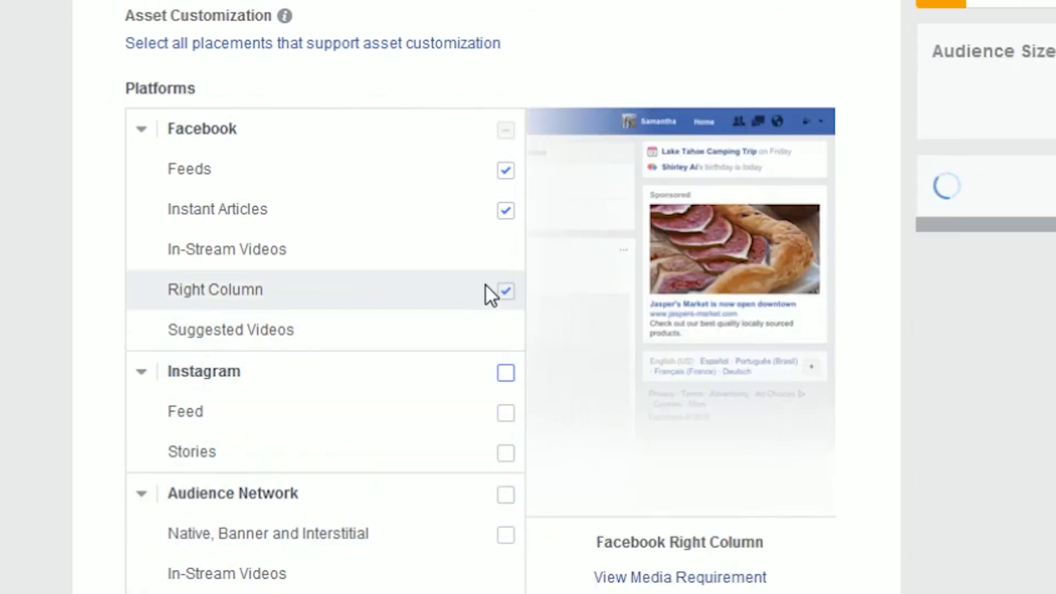
click(509, 285)
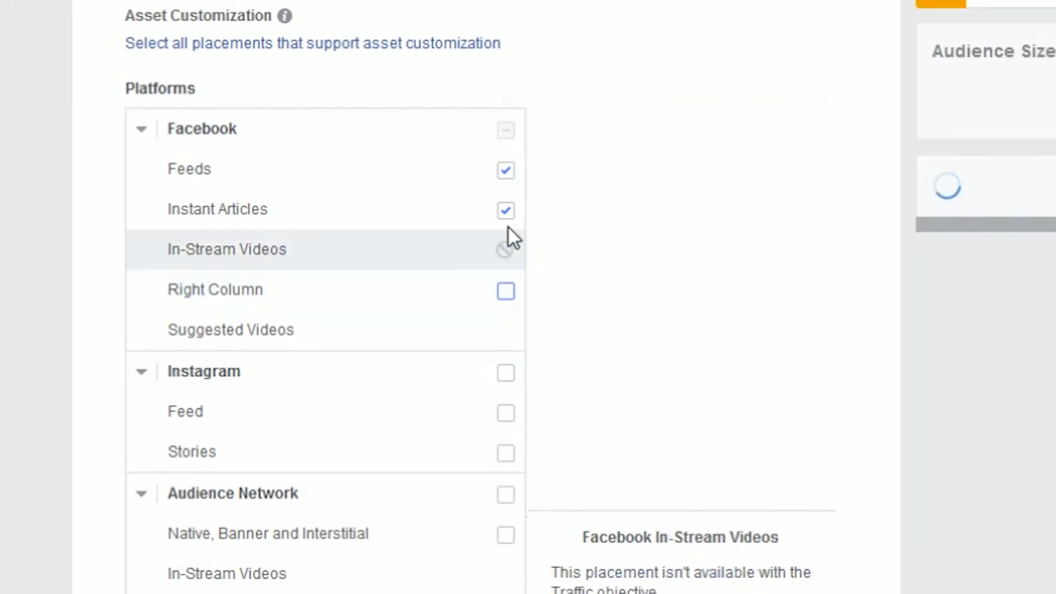
click(506, 211)
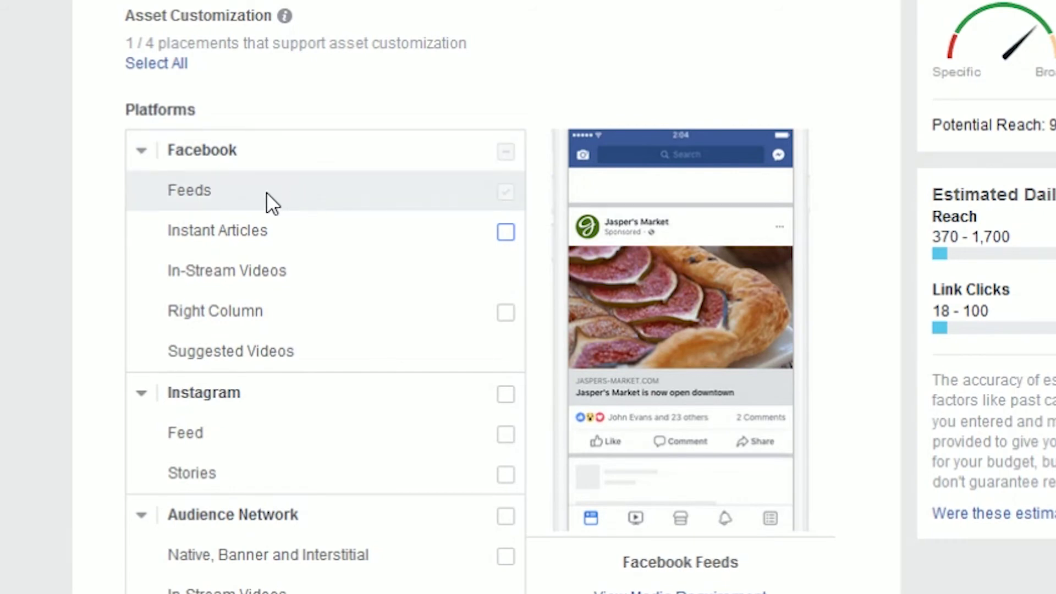
Step: Allow detailed targeting to expand interests when it may increase link clicks at a lower cost per link click
scroll(111, 188, up, 5)
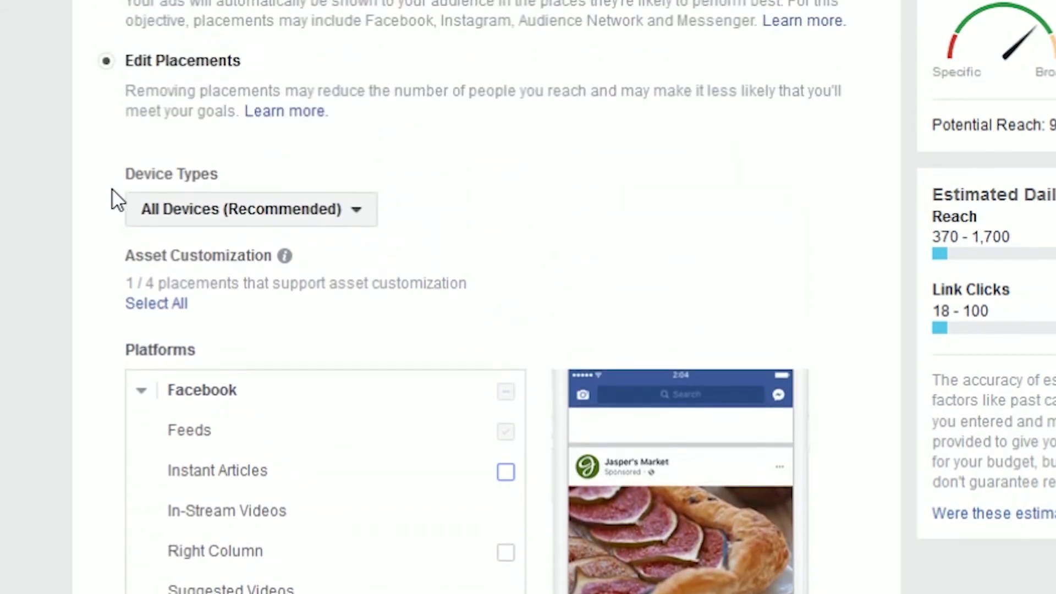
scroll(337, 503, up, 2)
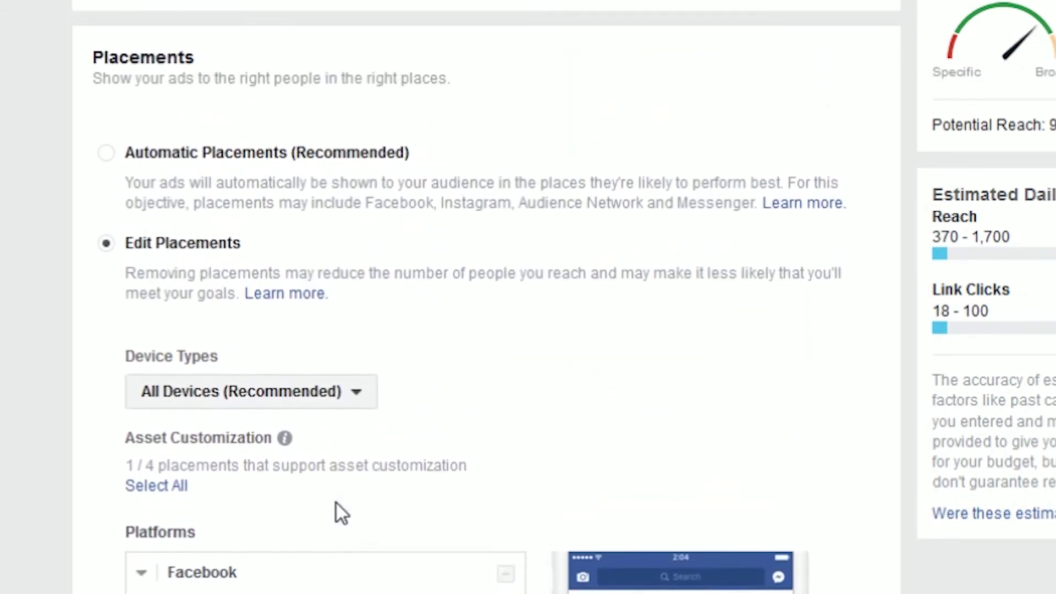
scroll(337, 503, up, 4)
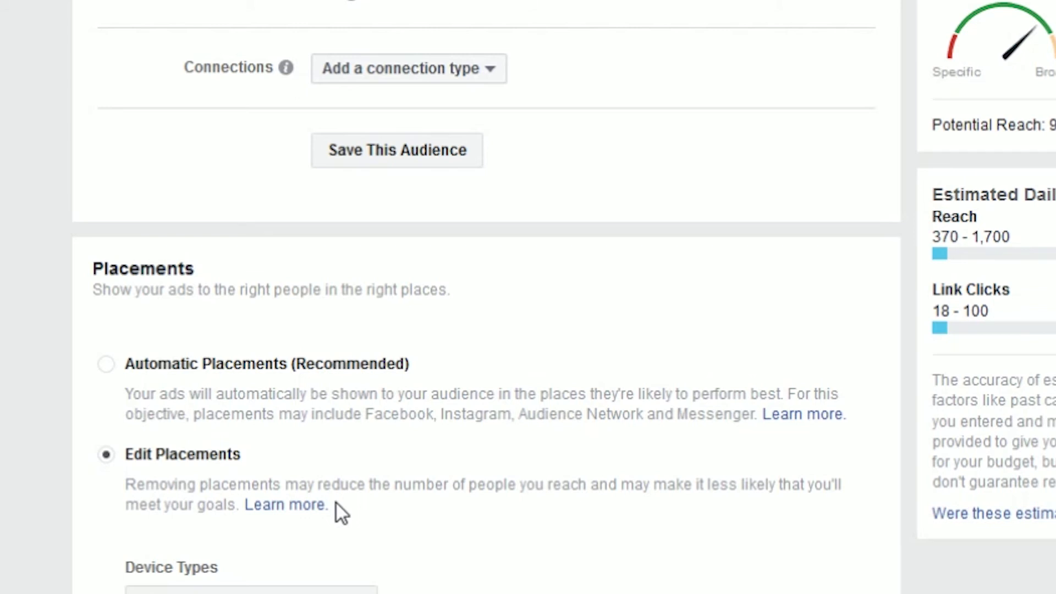
scroll(337, 503, up, 7)
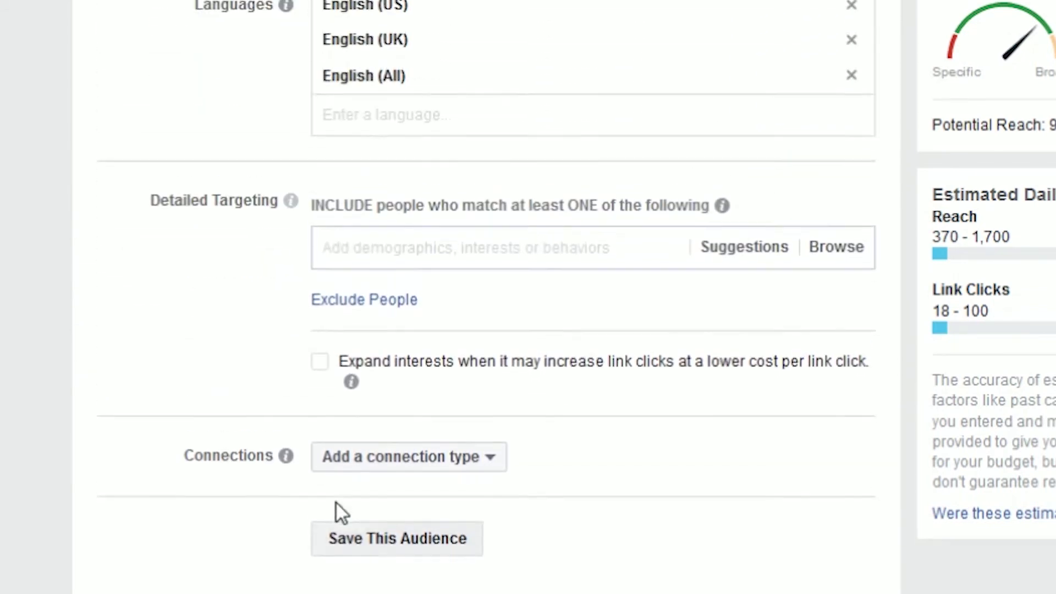
scroll(336, 502, up, 3)
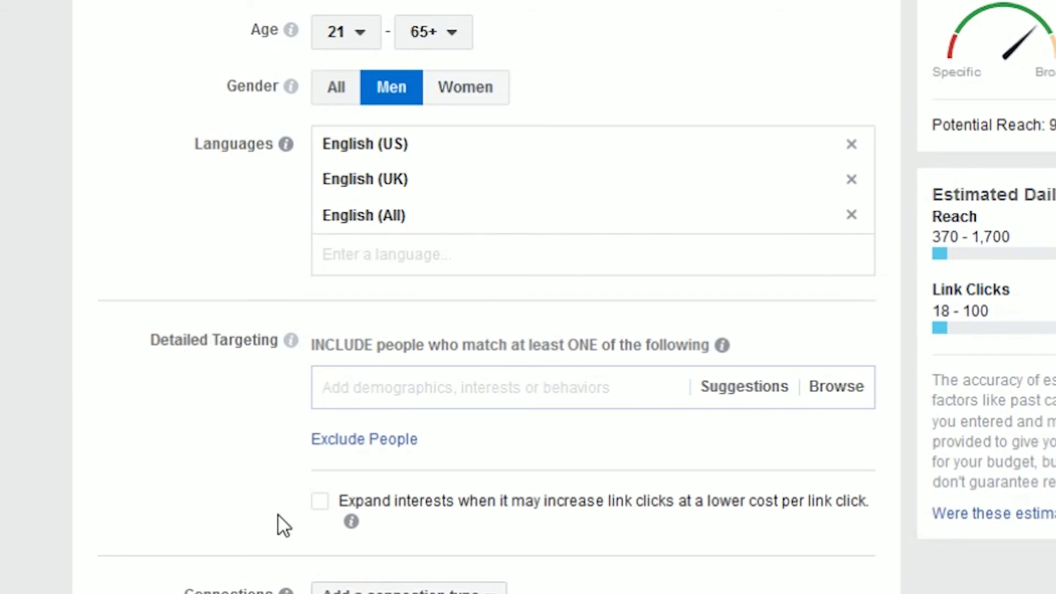
mouse_move(351, 521)
click(320, 505)
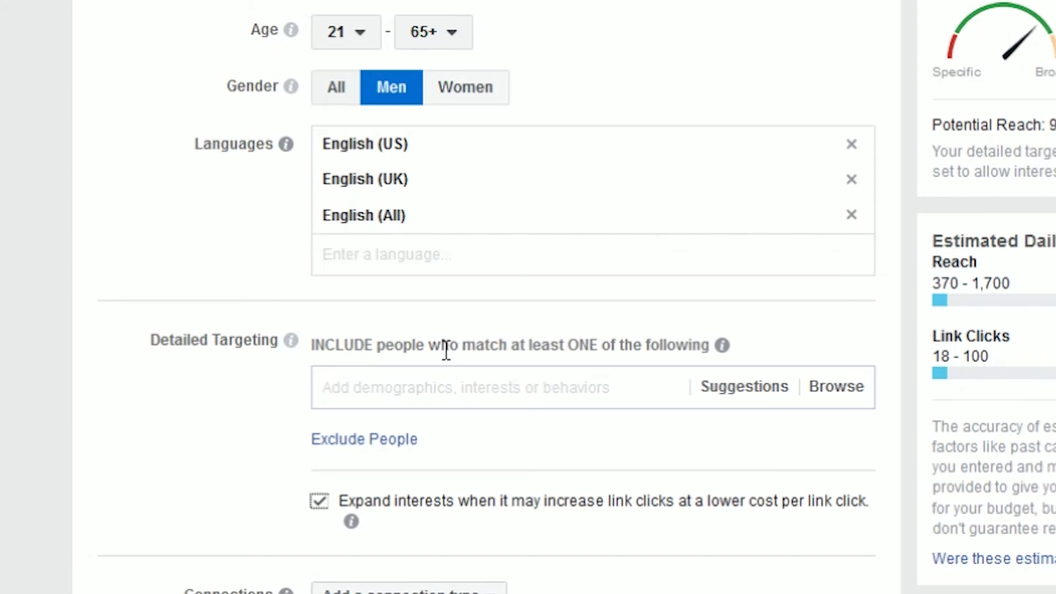
Step: Search the detailed targeting for "Kindle" and include the Amazon Kindle interest
click(444, 393)
text(Kindle)
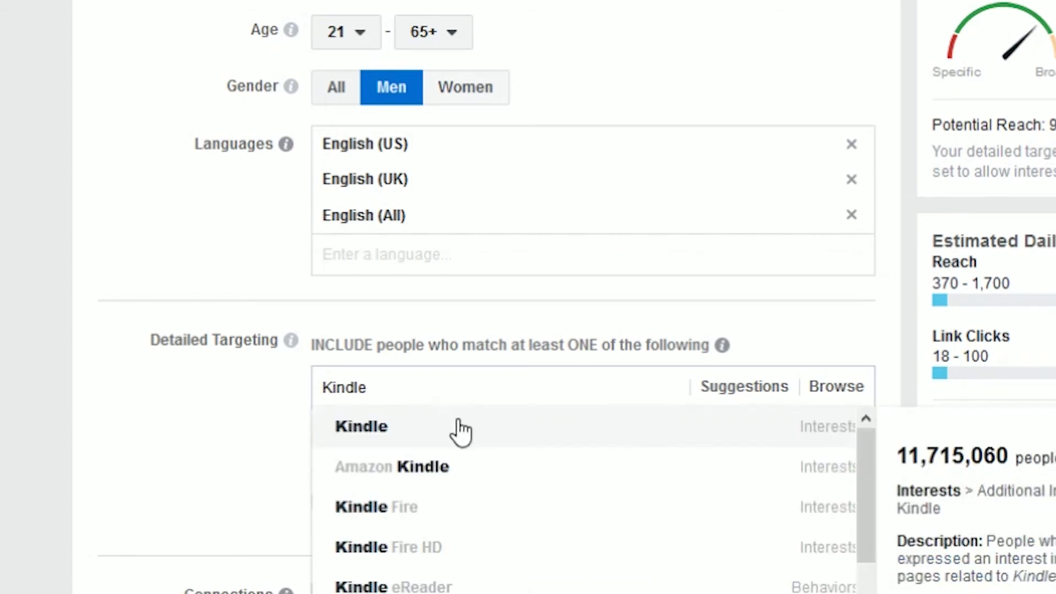
click(478, 466)
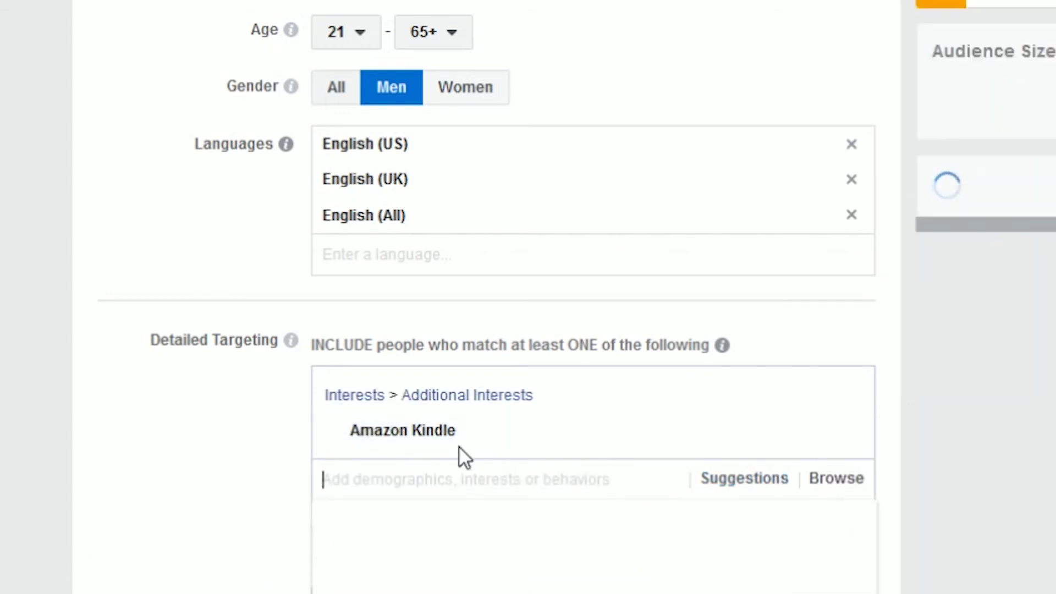
Step: From the targeting suggestions, include Kindle Fire, Owns: Kindle Fire, Kindle Fire HDX, Kindle Fire HD, Amazon Books and Kindle
click(727, 357)
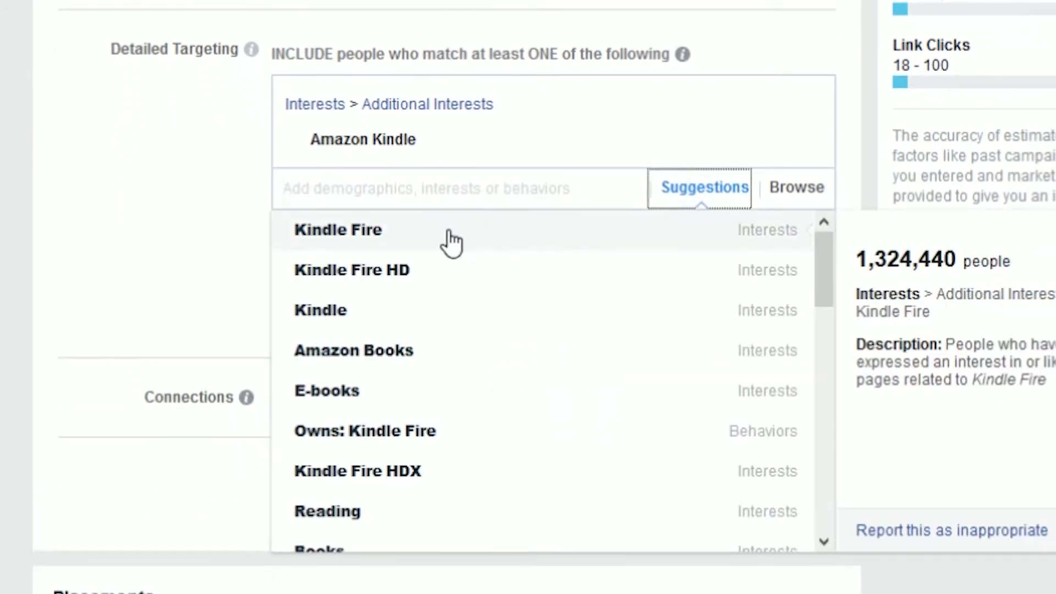
click(472, 243)
mouse_move(520, 275)
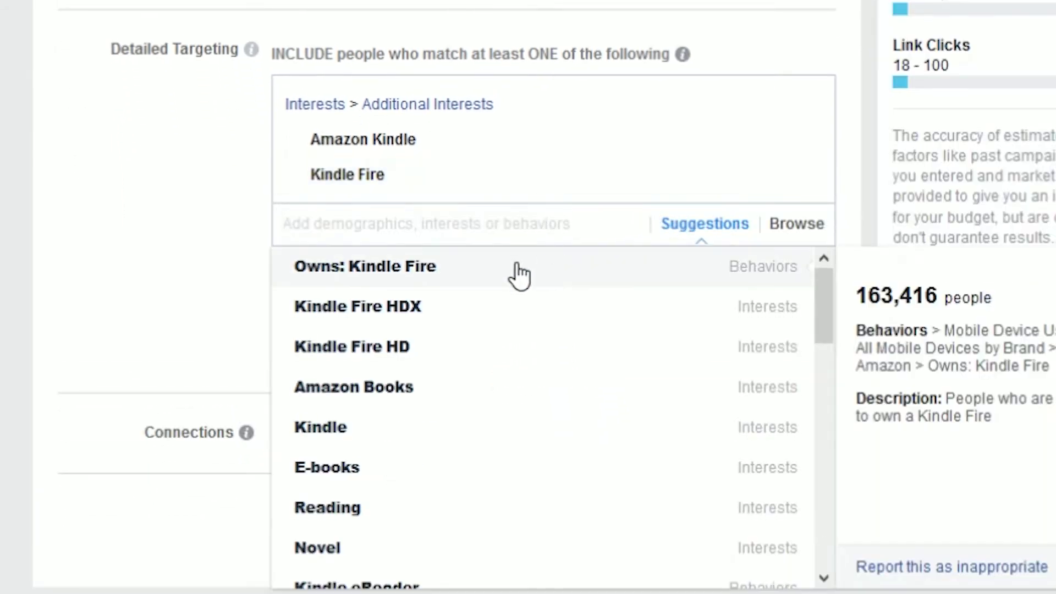
click(427, 277)
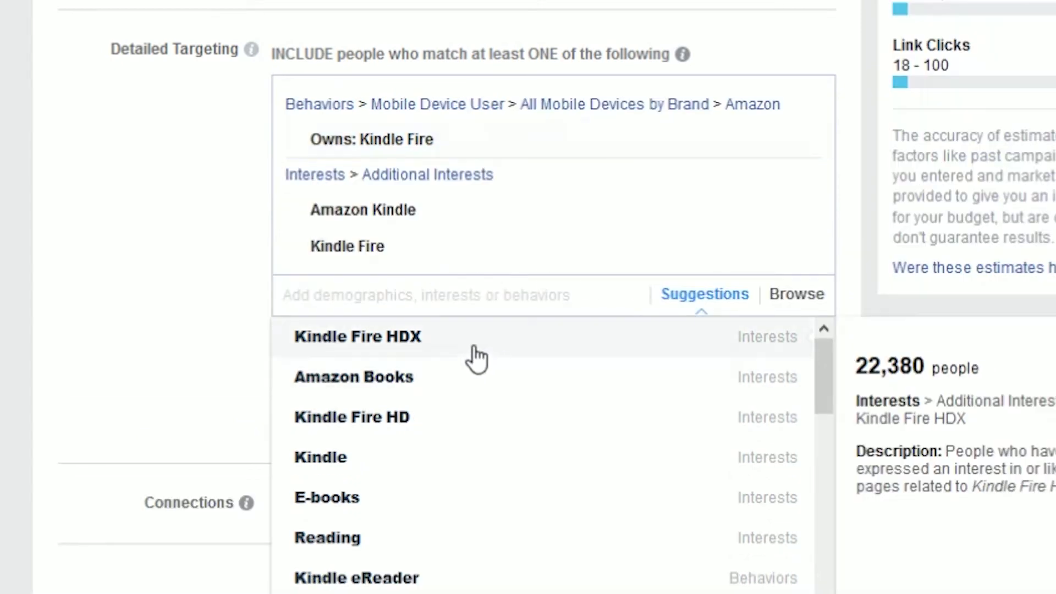
click(476, 358)
click(421, 380)
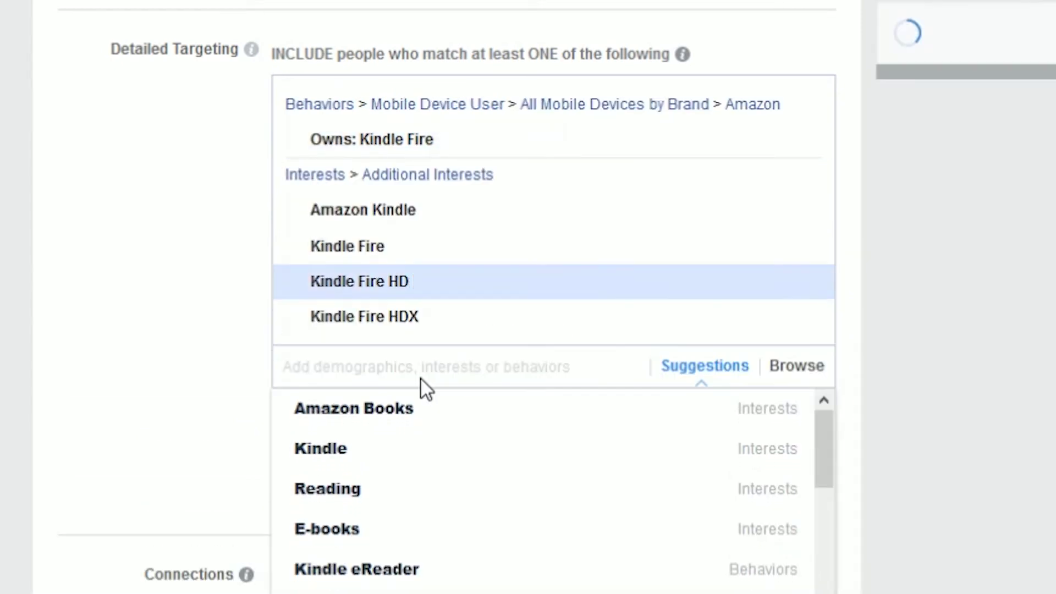
click(425, 412)
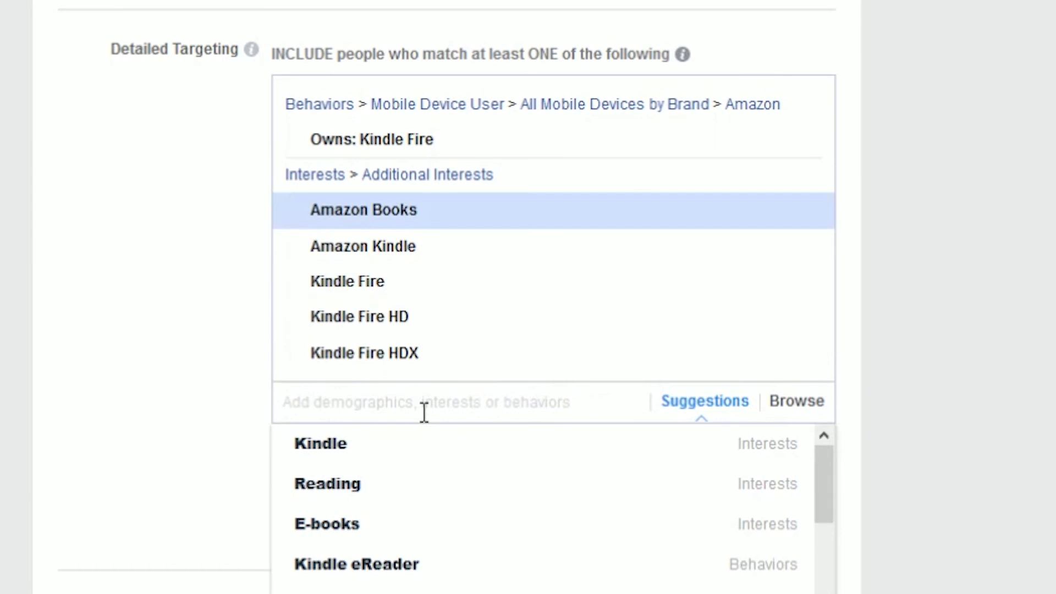
click(410, 454)
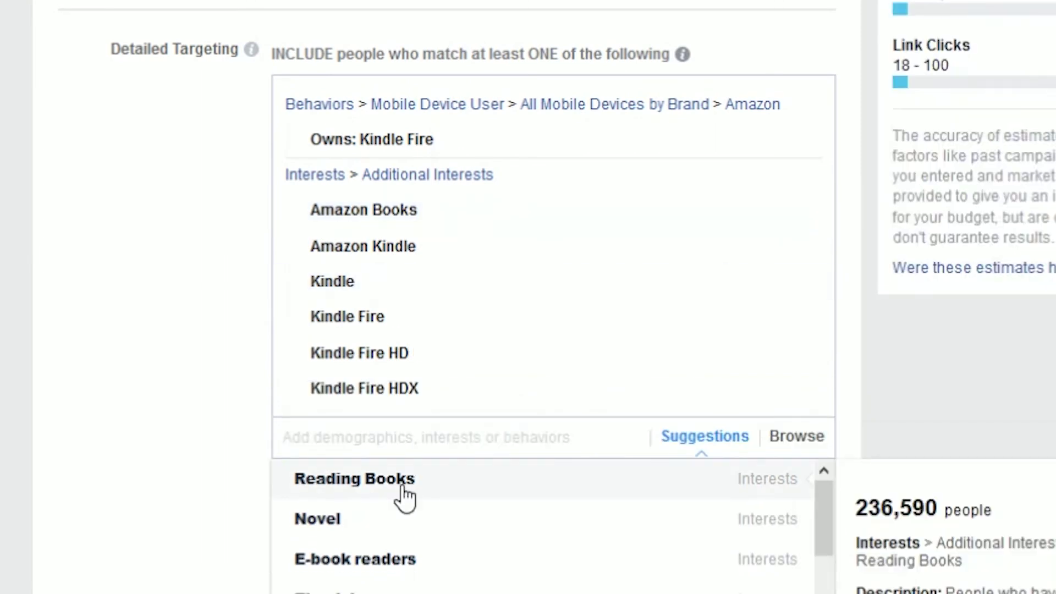
Step: Include the suggested interests Reading Books, Ebook Lovers, E-book readers, Books, E-books and IBooks in the detailed targeting
click(401, 500)
click(394, 511)
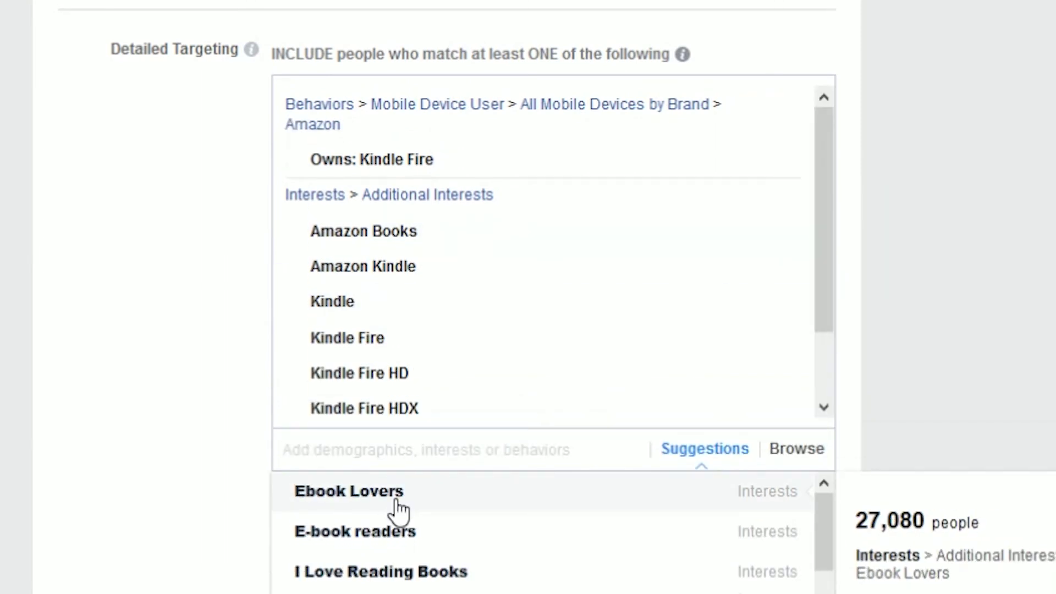
click(432, 500)
mouse_move(437, 506)
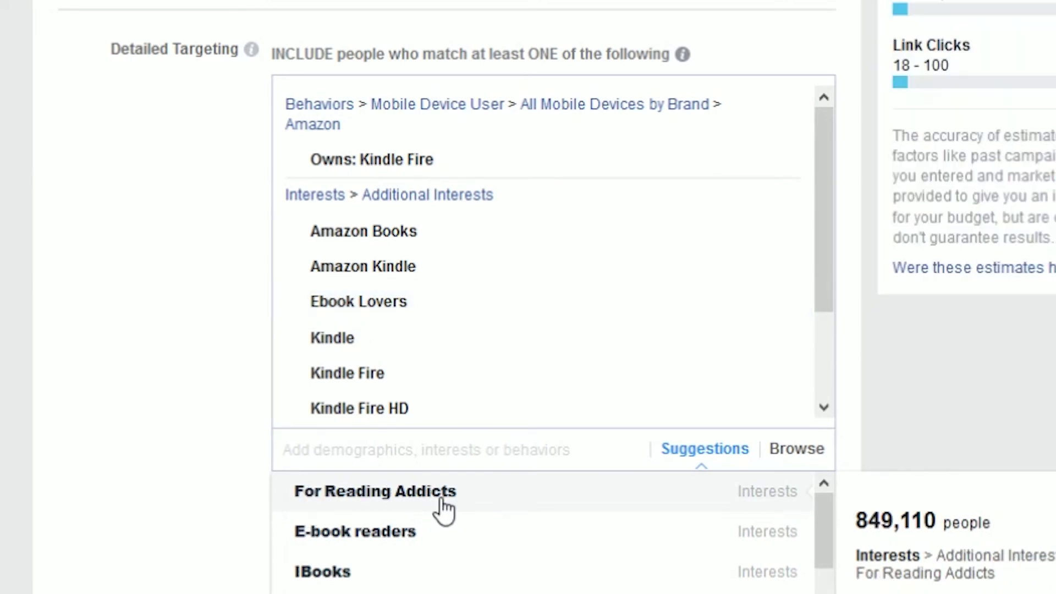
click(400, 535)
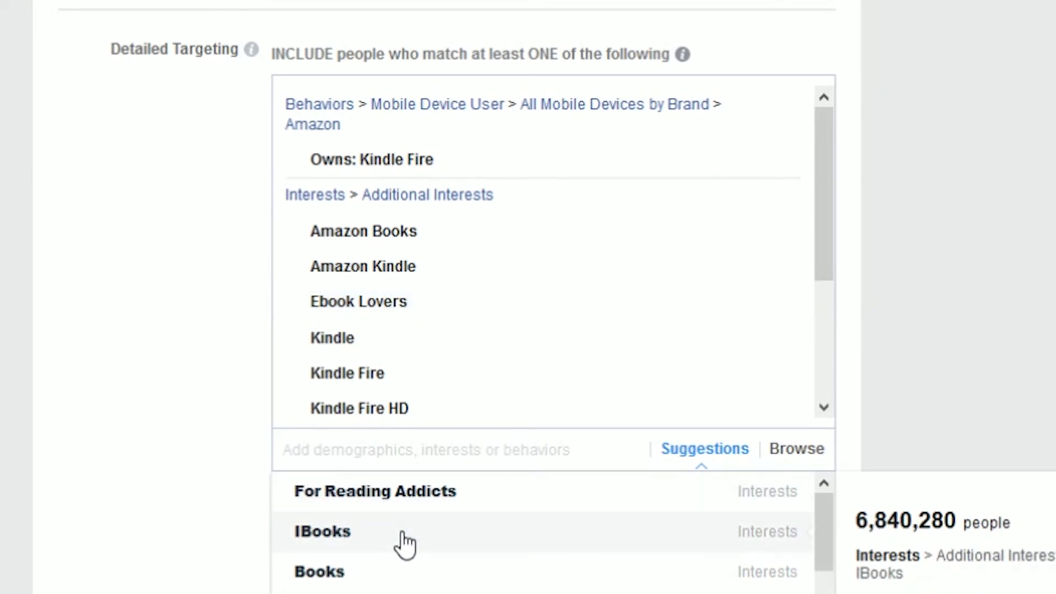
click(401, 546)
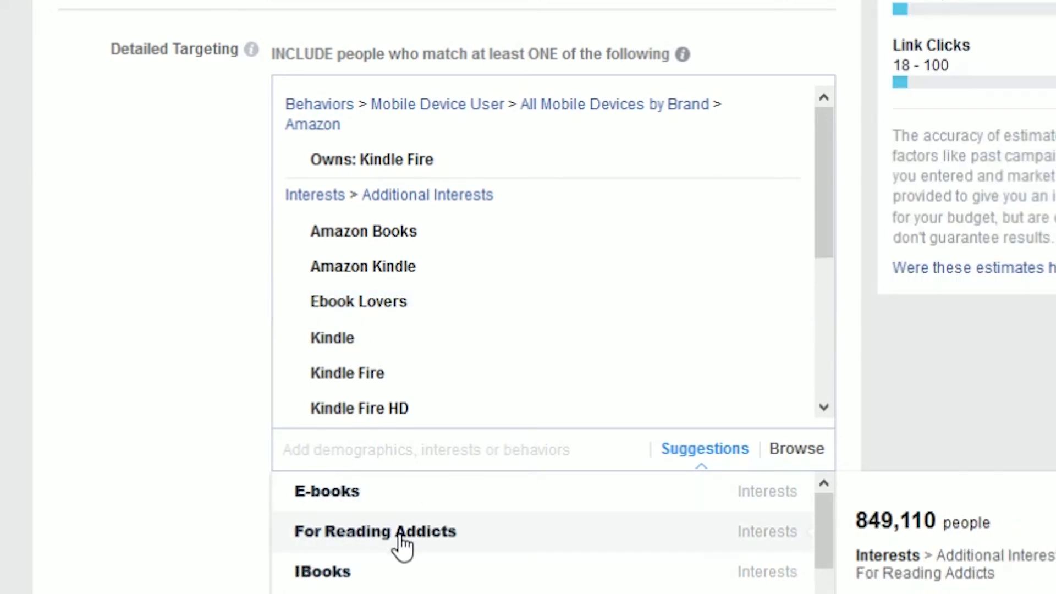
click(405, 502)
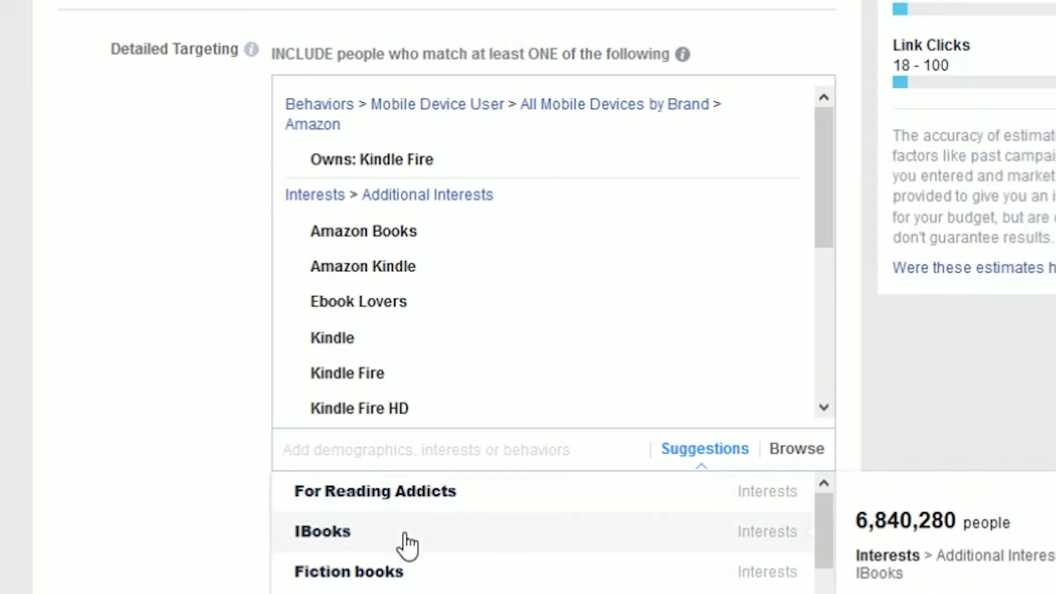
click(406, 544)
mouse_move(407, 545)
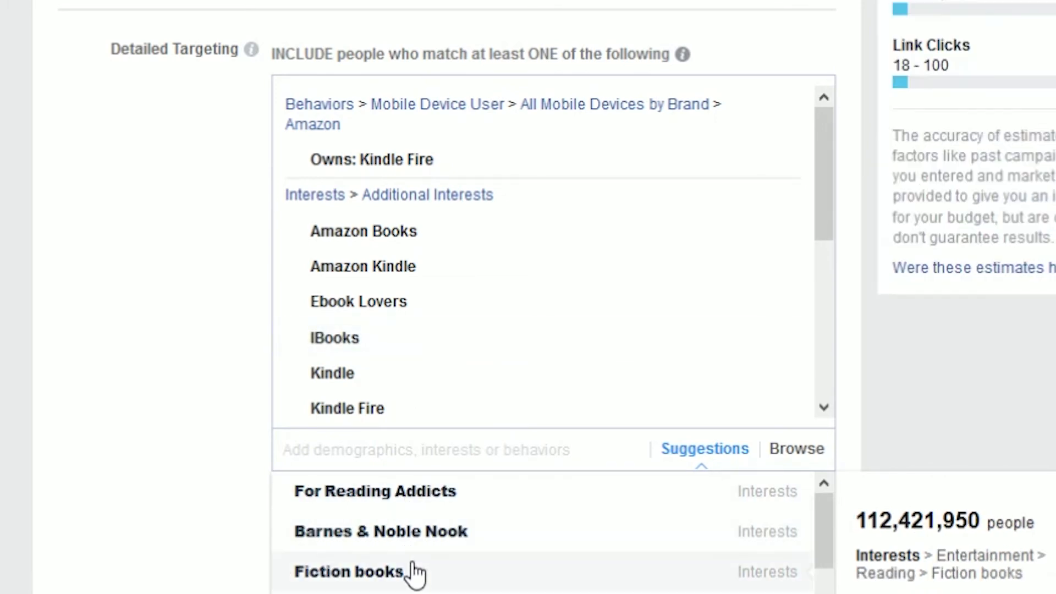
Step: Include further suggested reading audiences, such as Fiction books, Literature, Barnes & Noble, Kindle eReader and Amazon Kindle UK
click(415, 572)
scroll(158, 485, down, 5)
mouse_move(363, 342)
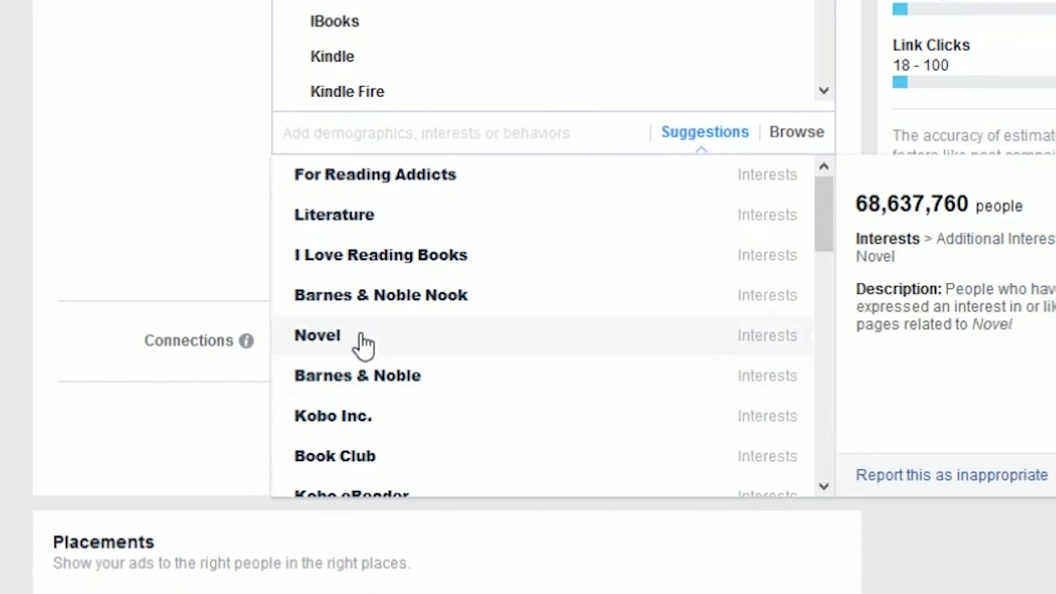
Step: Review the complete list of included behaviors and interests in the detailed targeting and close the suggestions
mouse_move(484, 198)
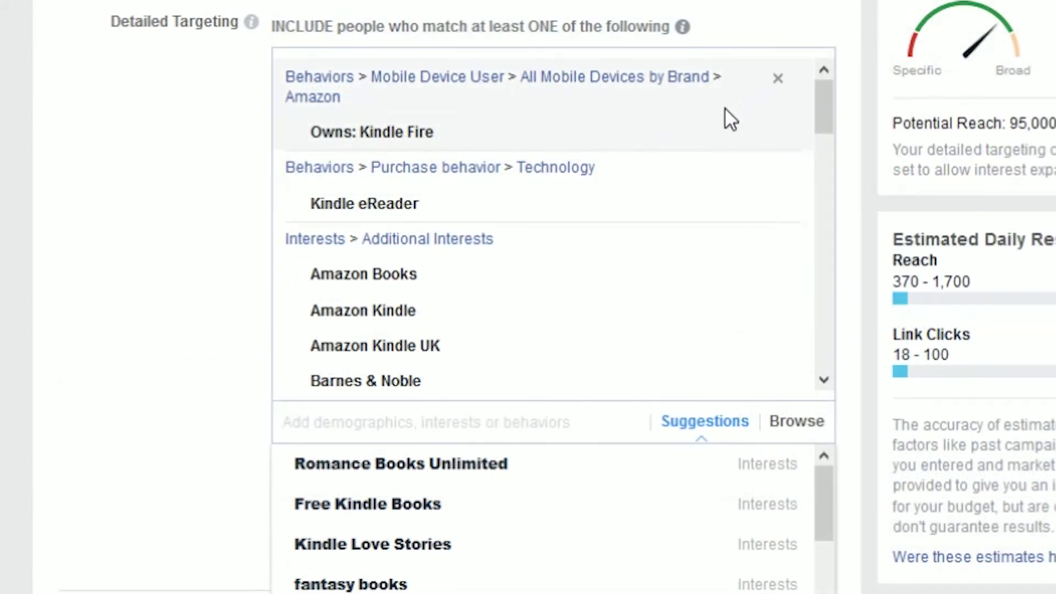
mouse_move(607, 152)
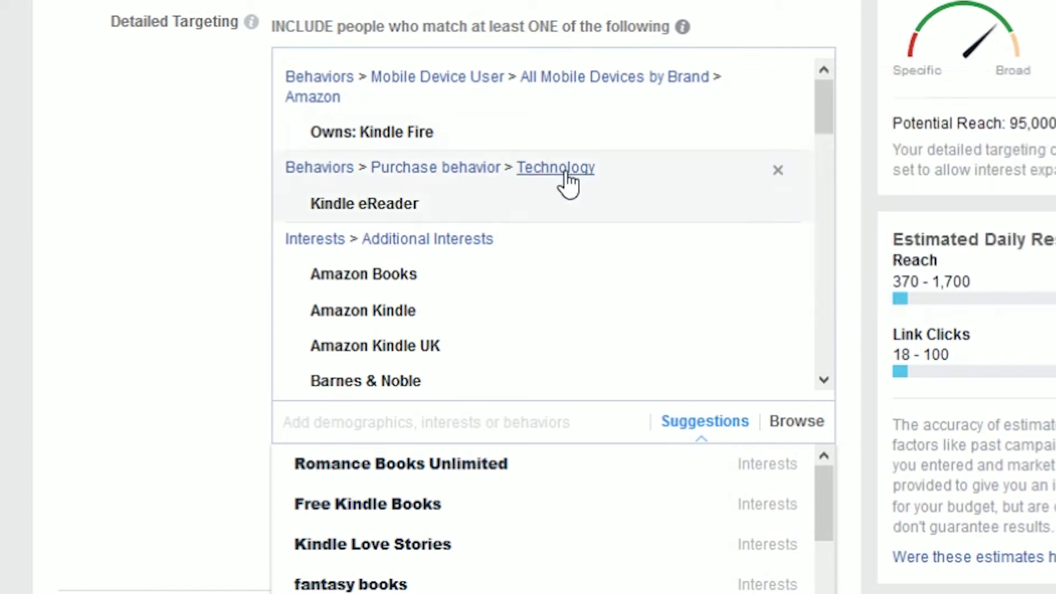
mouse_move(575, 209)
drag(820, 108, 853, 349)
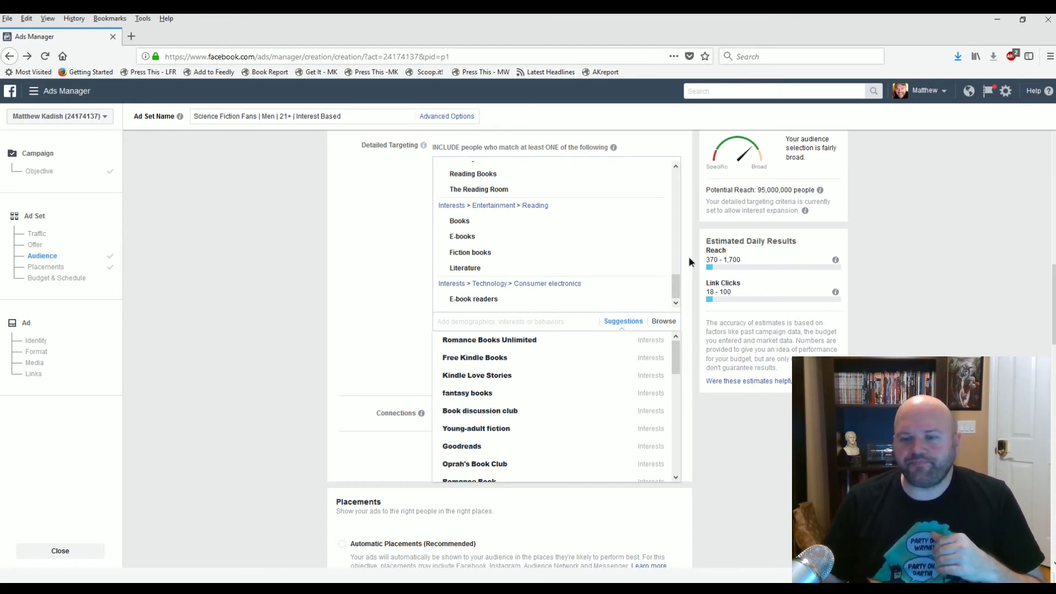
click(690, 260)
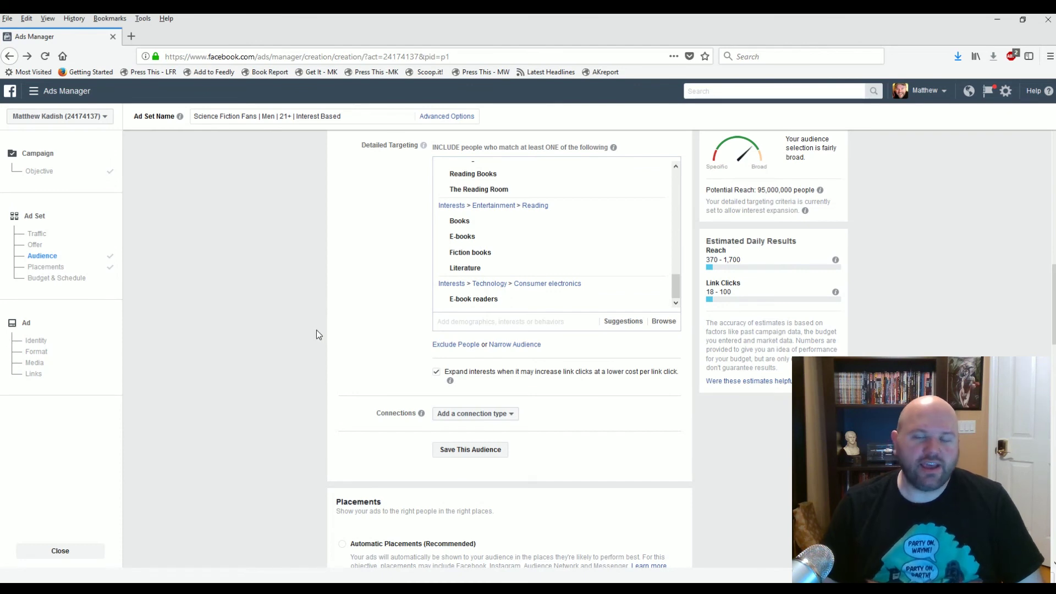
Step: In the Budget & Schedule section, keep the Lifetime Budget type and set its amount to $100.00
scroll(316, 330, down, 1)
scroll(316, 330, down, 3)
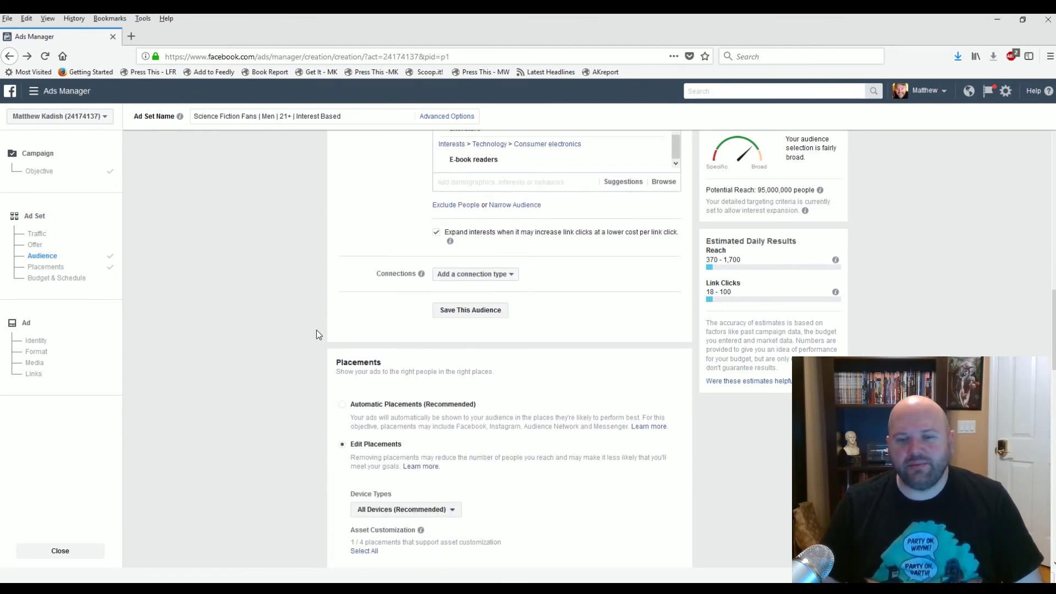
scroll(316, 330, down, 10)
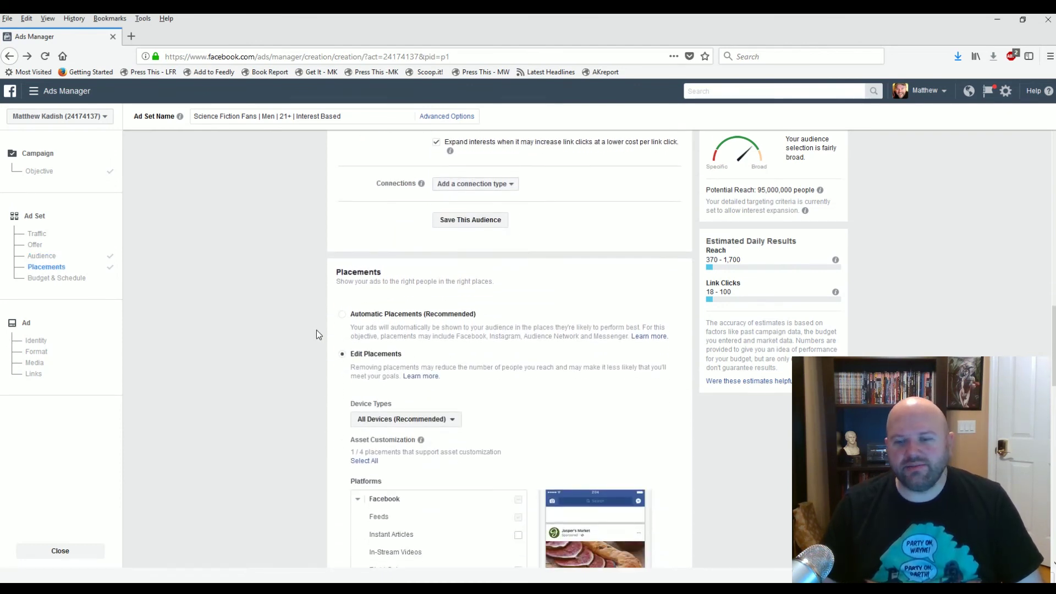
scroll(316, 330, down, 8)
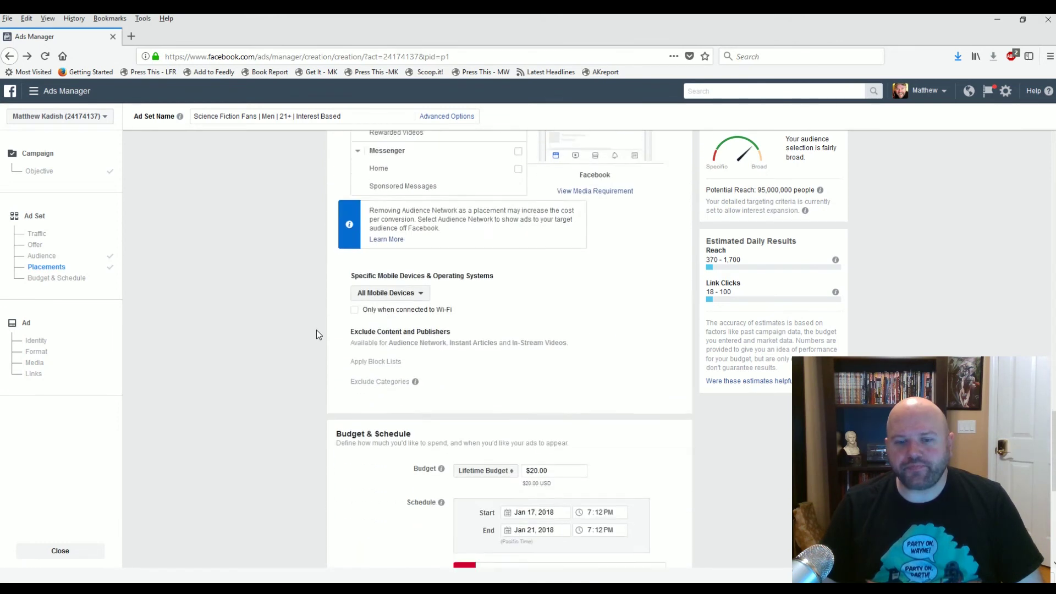
scroll(315, 330, down, 1)
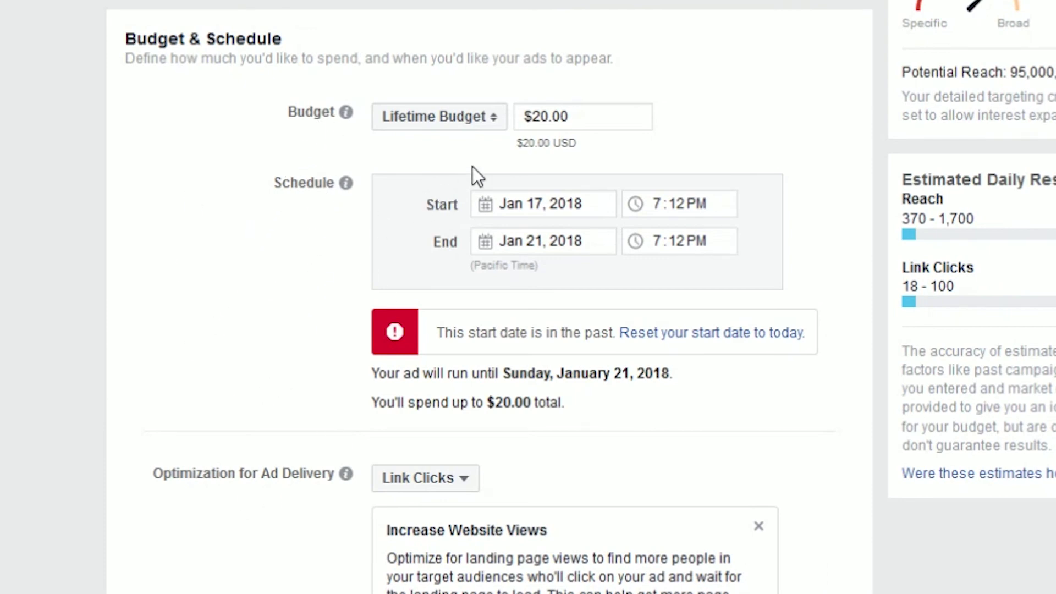
click(579, 116)
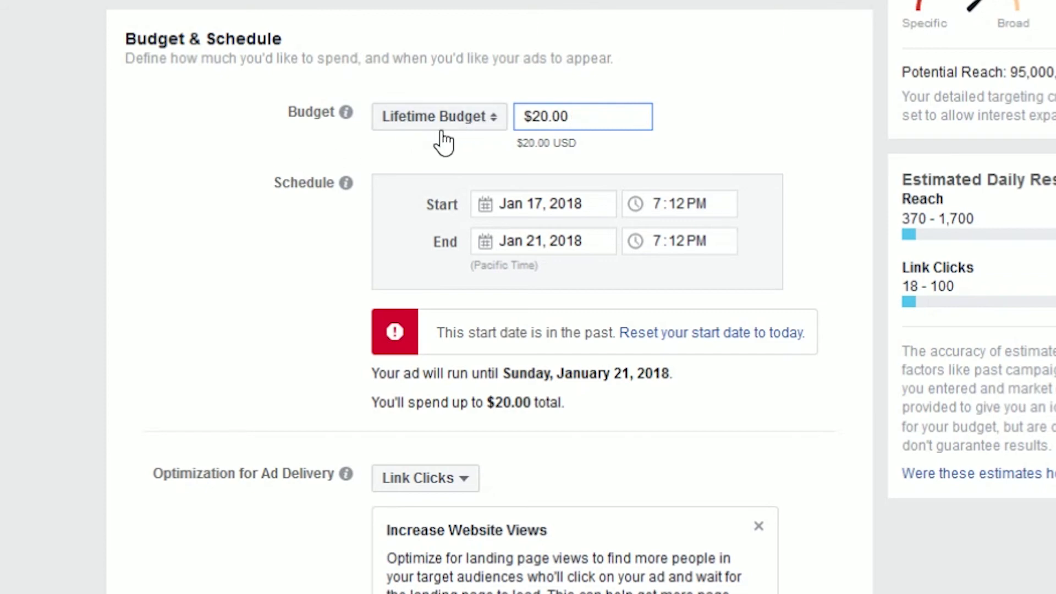
click(460, 122)
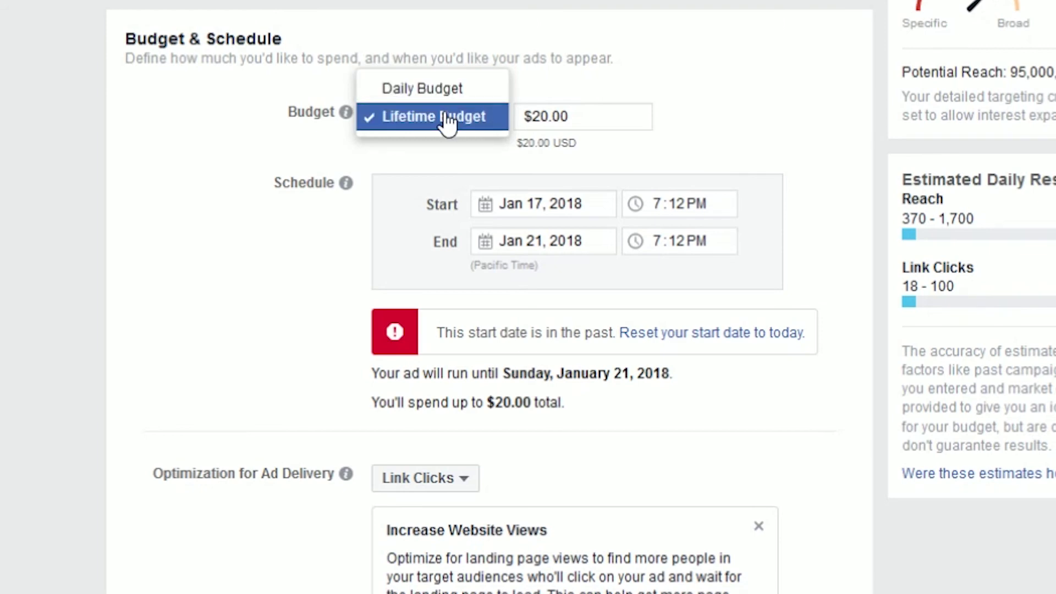
click(447, 122)
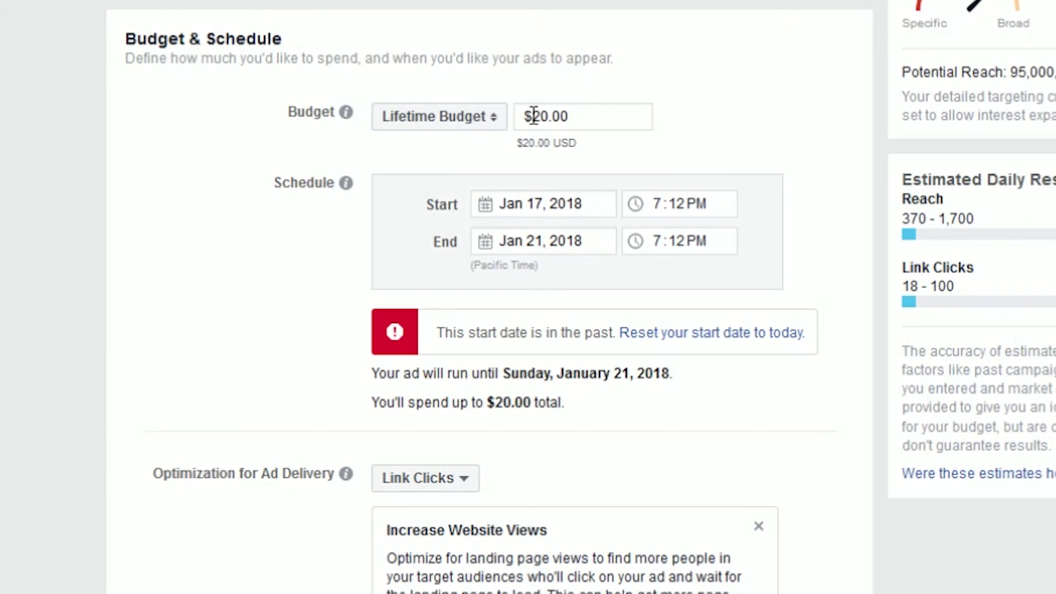
drag(533, 116, 545, 117)
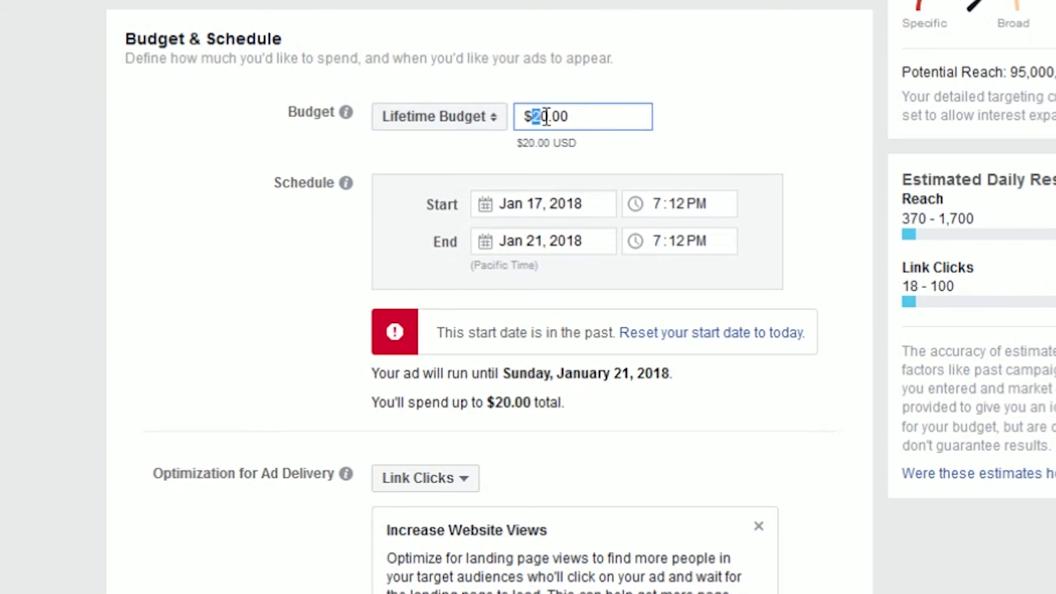
text(10)
click(709, 117)
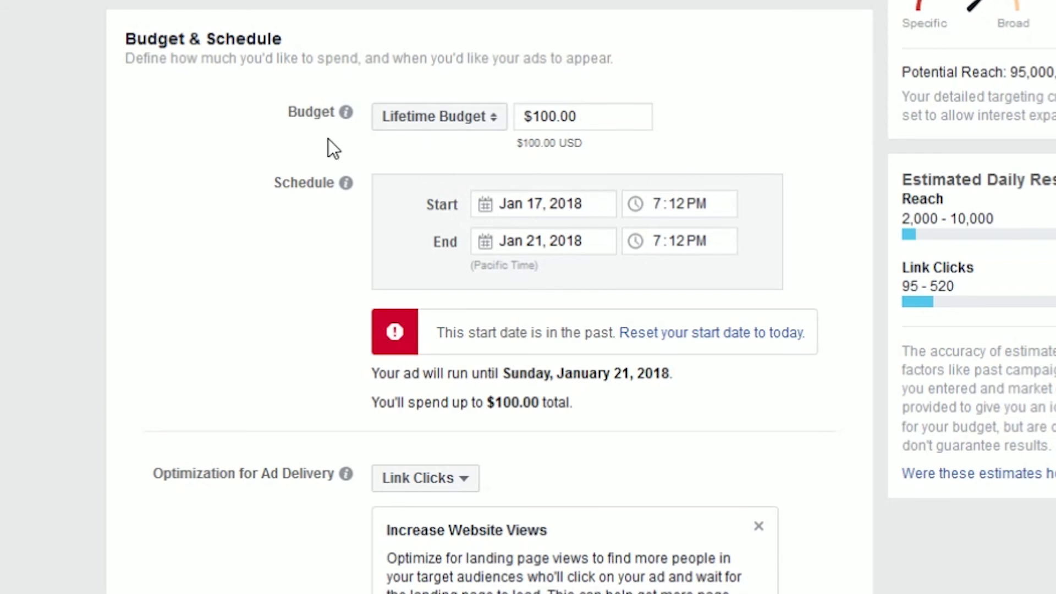
Step: Schedule the ad set to start on Jan 17, 2018 and end on Feb 17, 2018
click(489, 208)
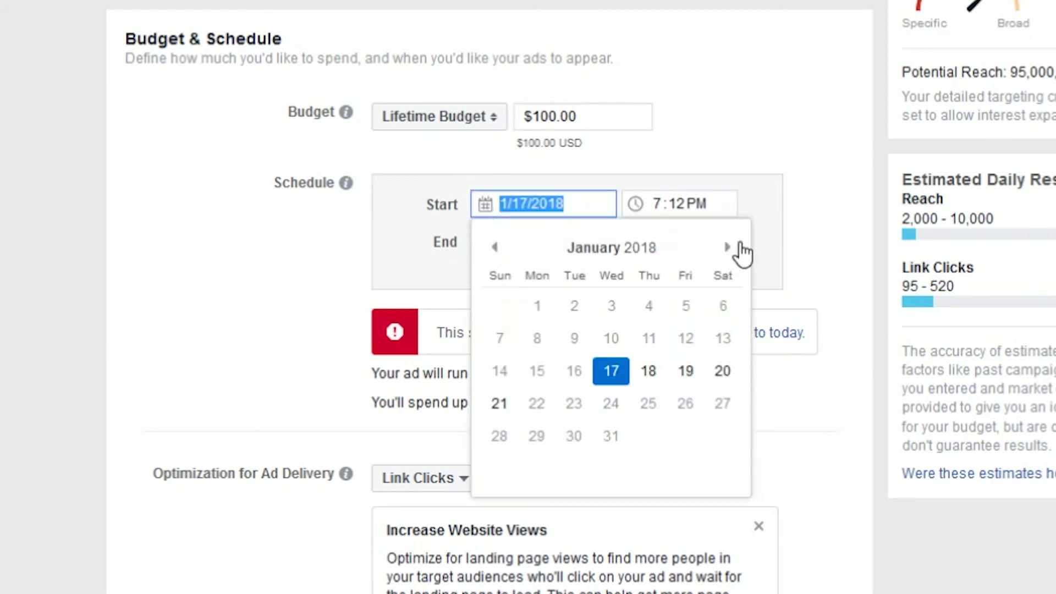
click(726, 248)
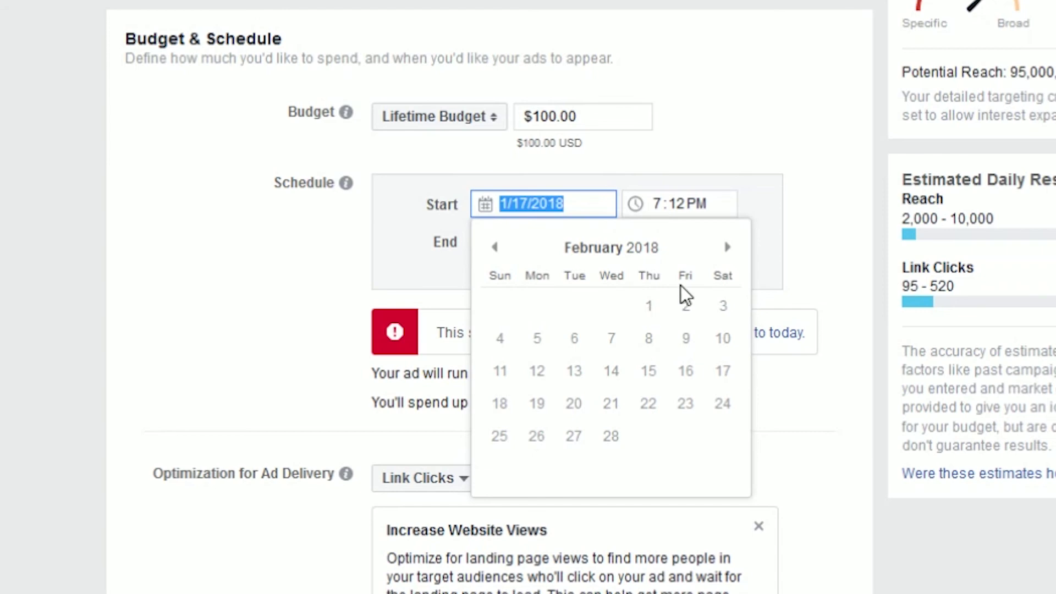
click(495, 250)
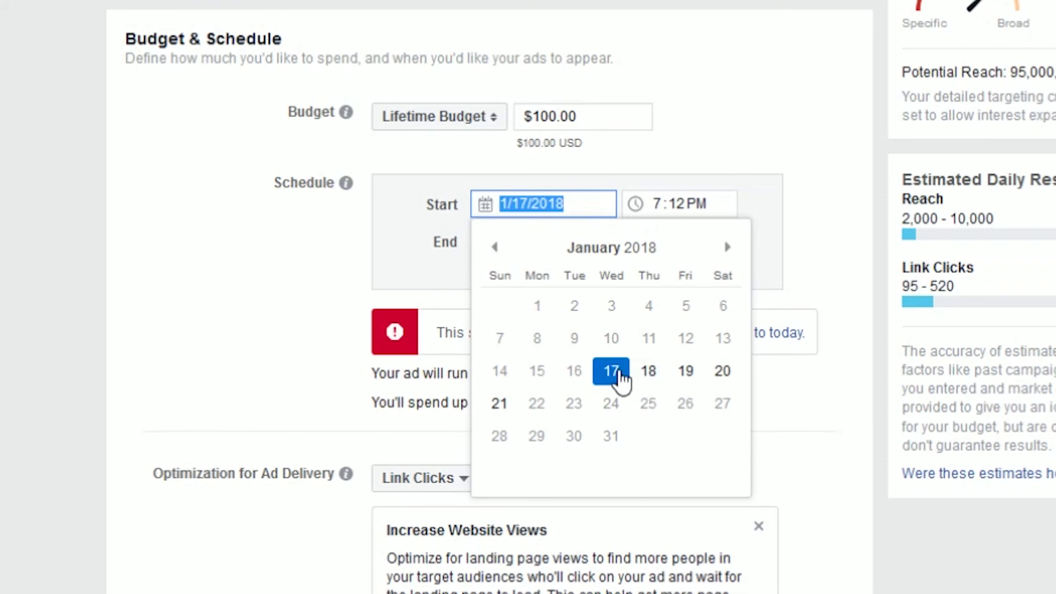
click(611, 371)
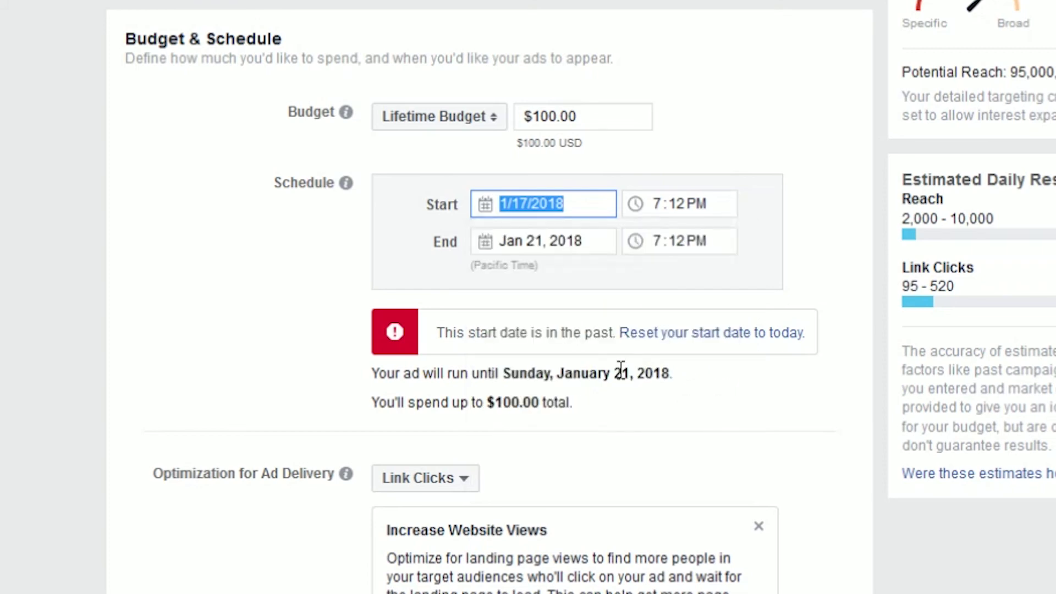
click(484, 242)
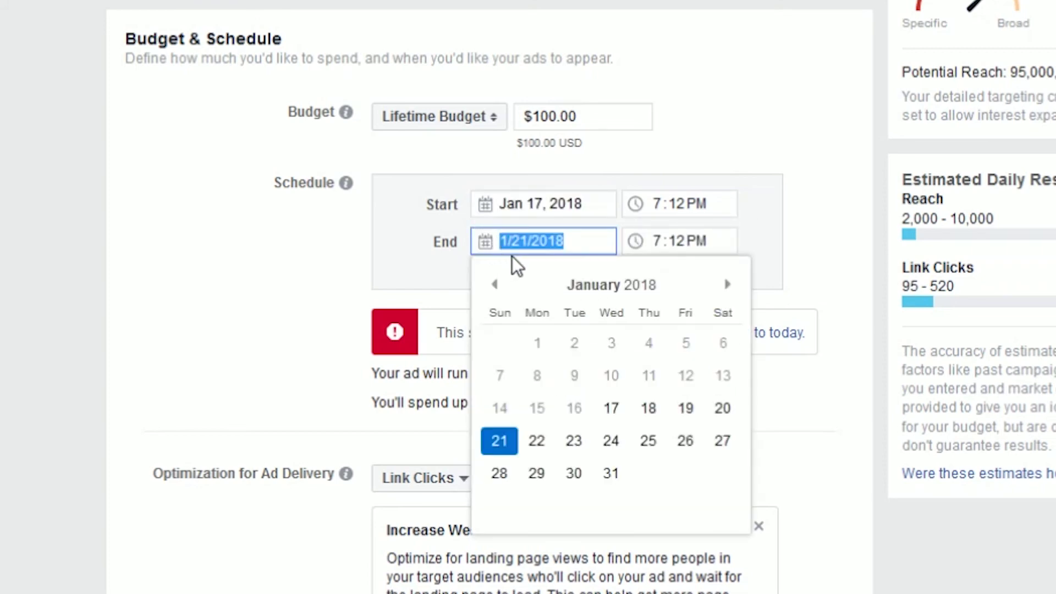
click(731, 284)
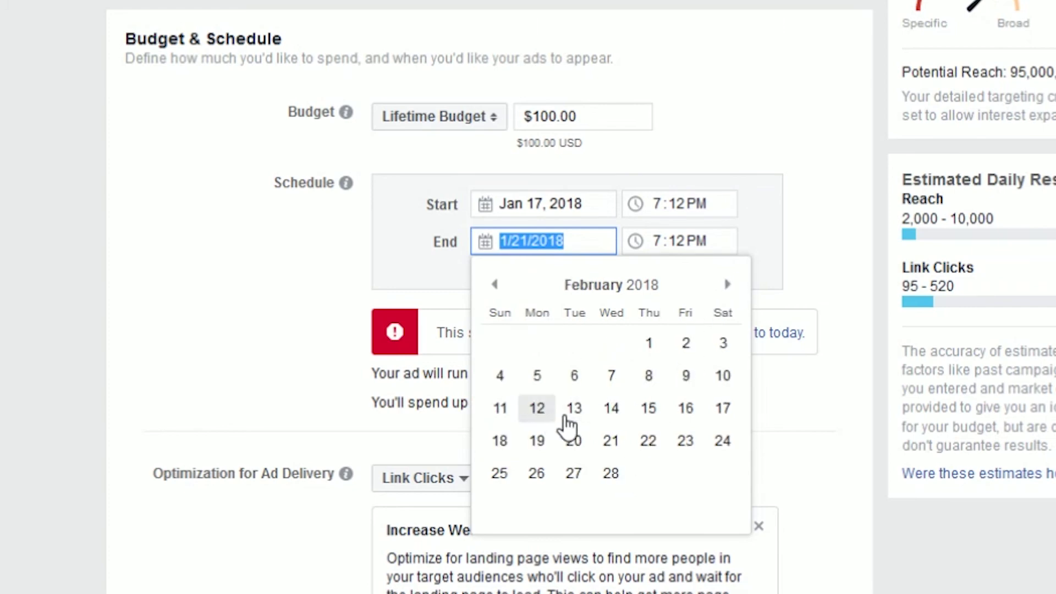
click(722, 408)
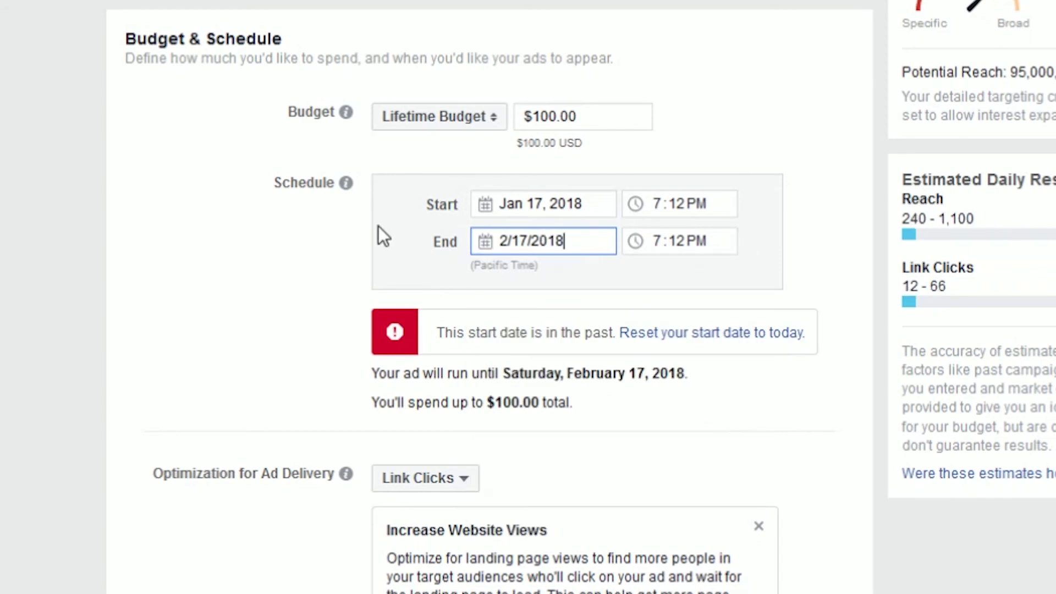
click(346, 255)
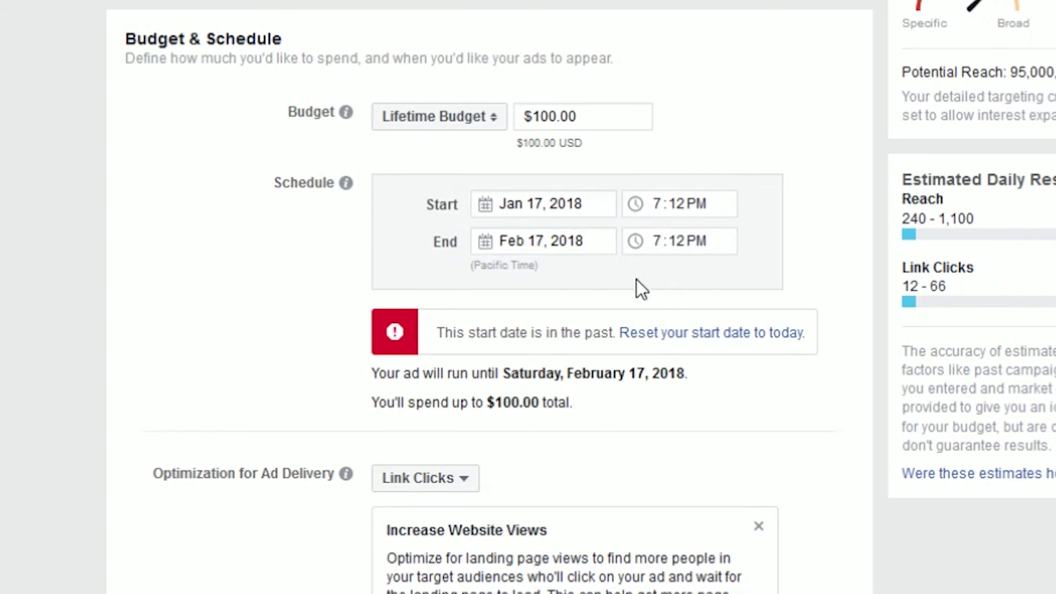
Step: Set both the start time and the end time of the ad set's schedule to 9:12 PM
click(659, 204)
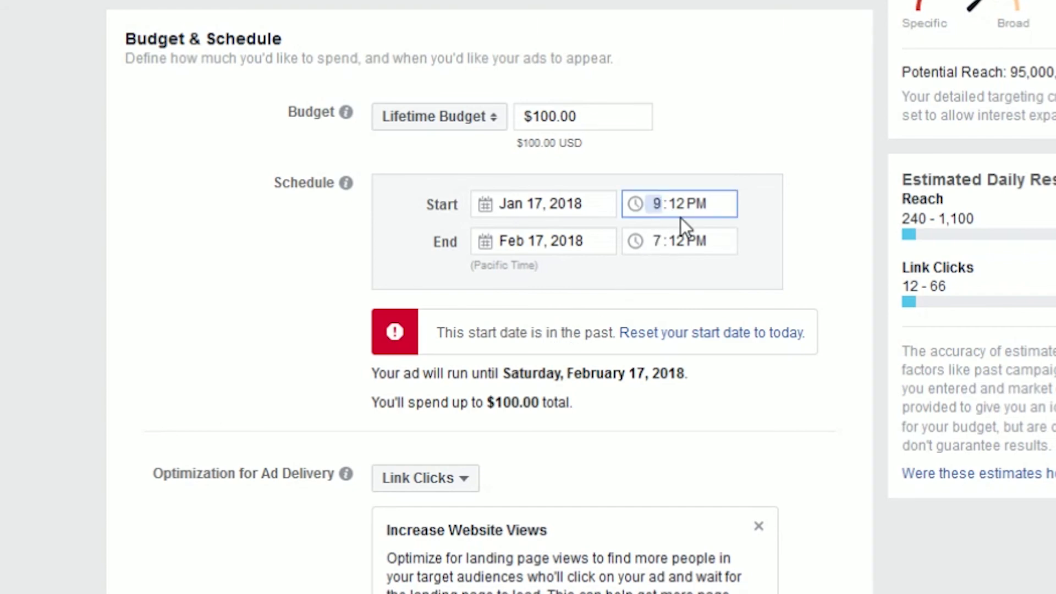
click(738, 163)
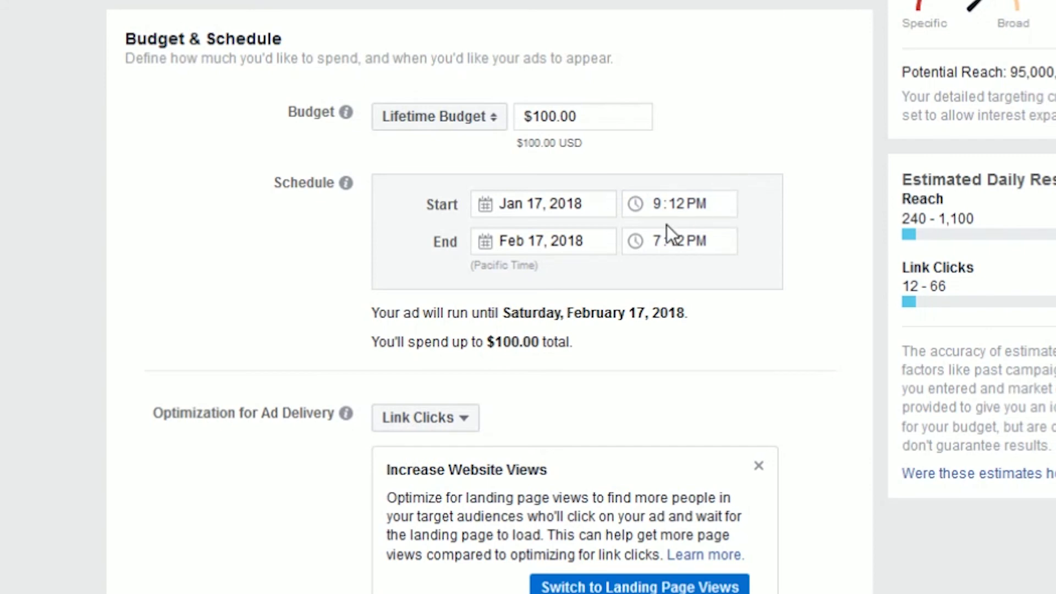
click(658, 243)
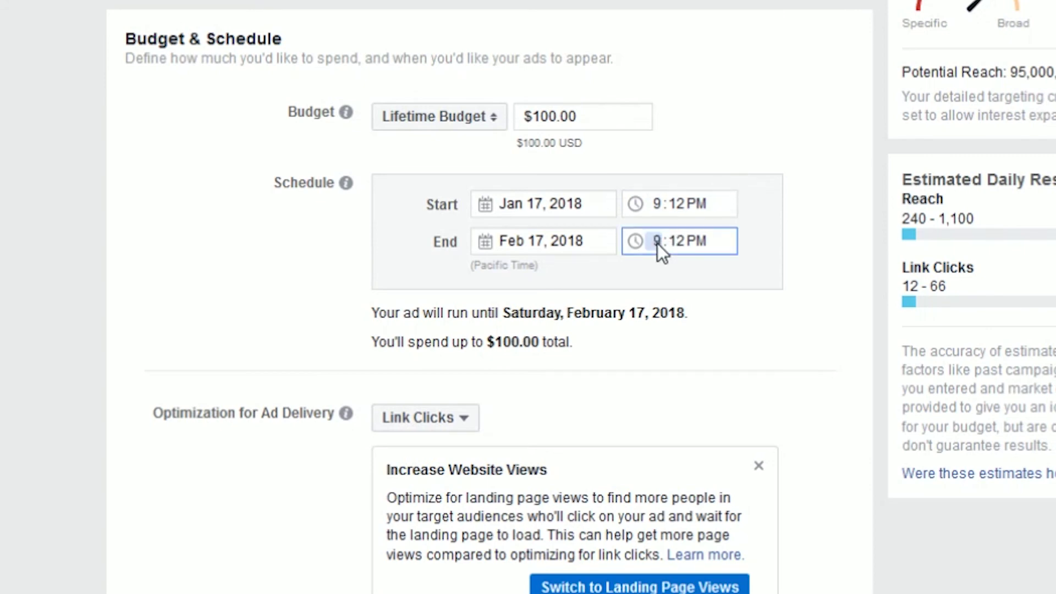
click(752, 156)
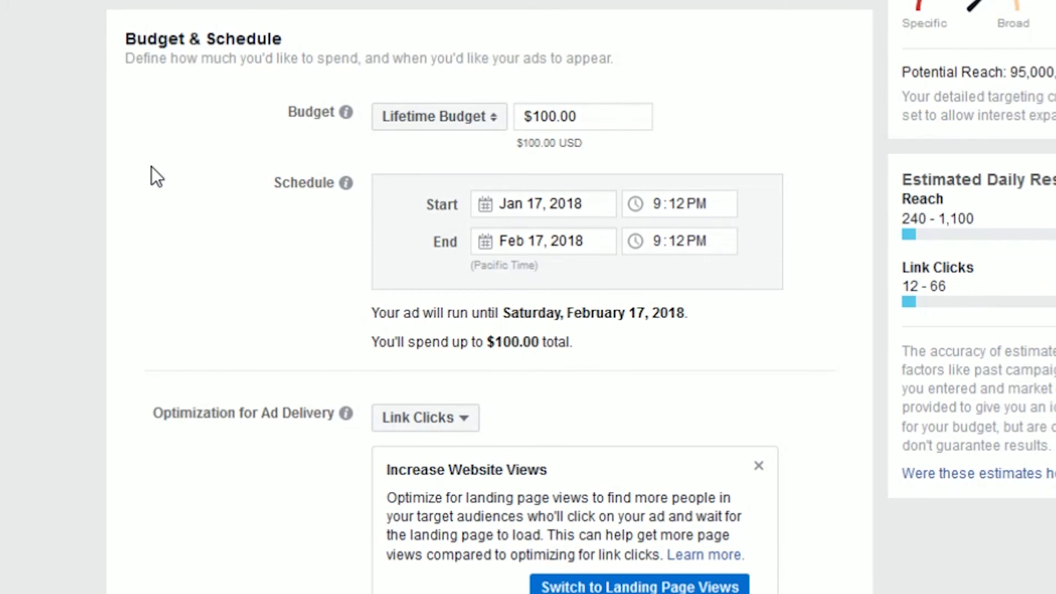
Step: Review the ad set from the delivery options back through traffic, locations, age, gender, languages and detailed targeting
scroll(151, 167, down, 3)
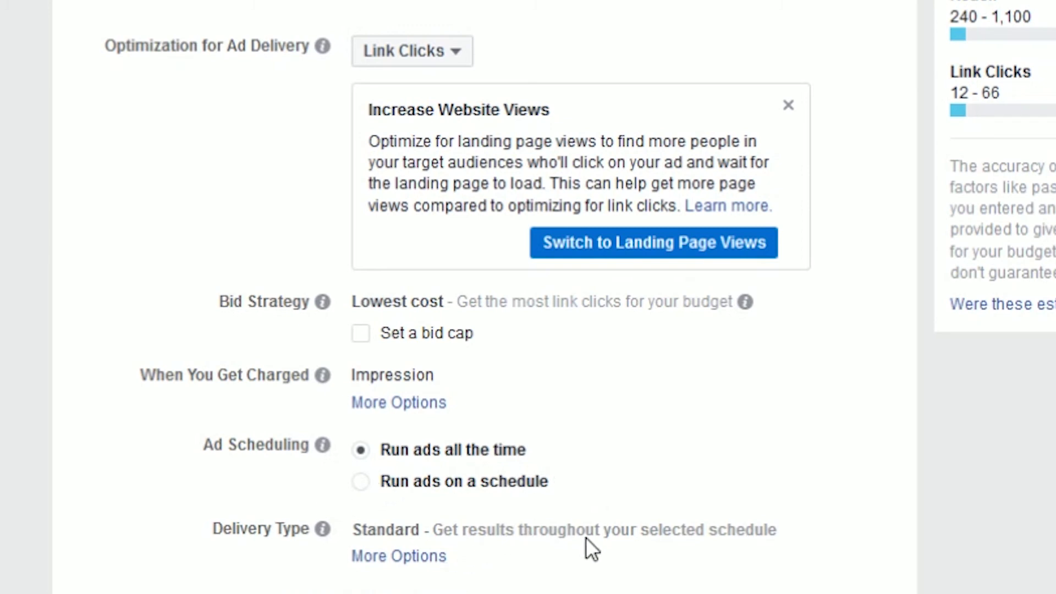
scroll(586, 537, up, 15)
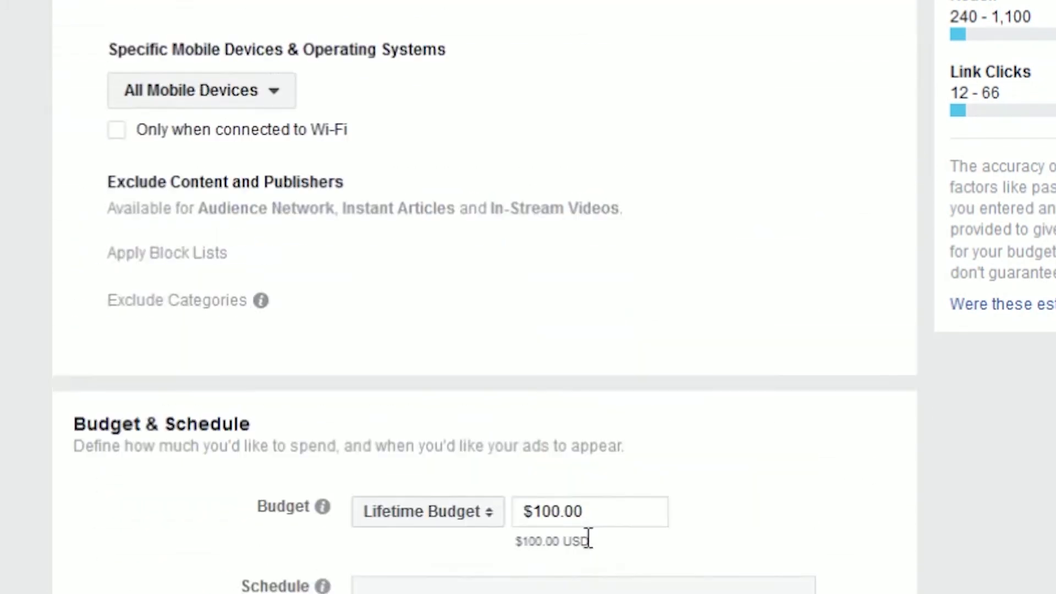
scroll(585, 537, up, 8)
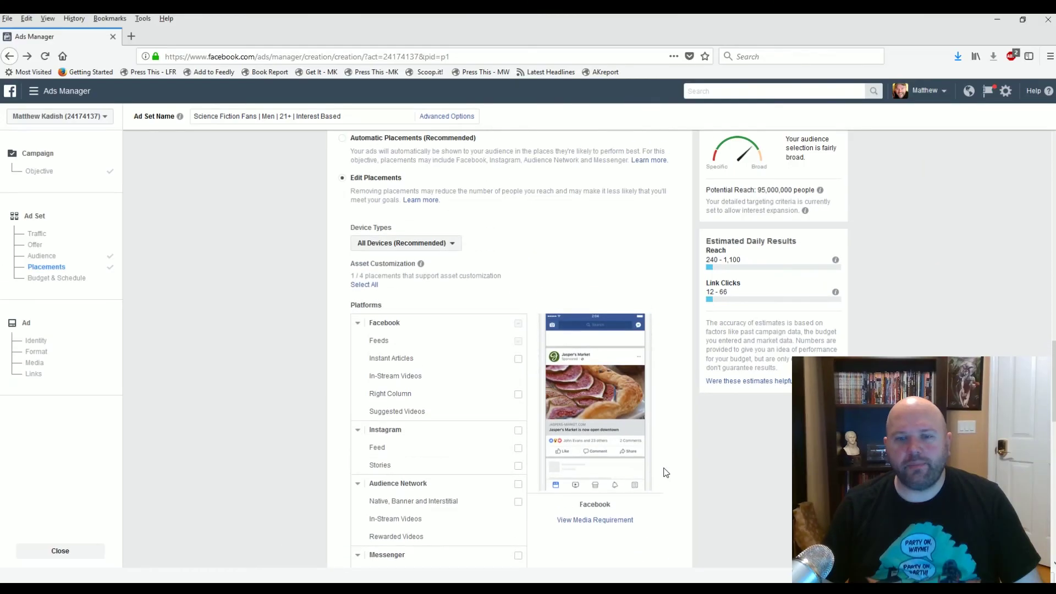
scroll(666, 472, up, 10)
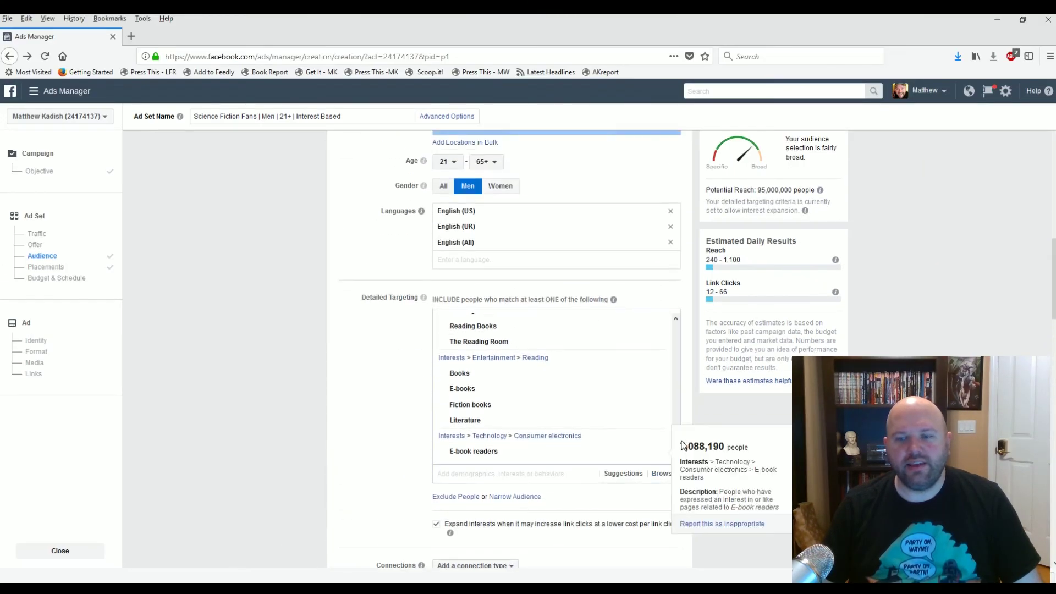
scroll(703, 401, up, 3)
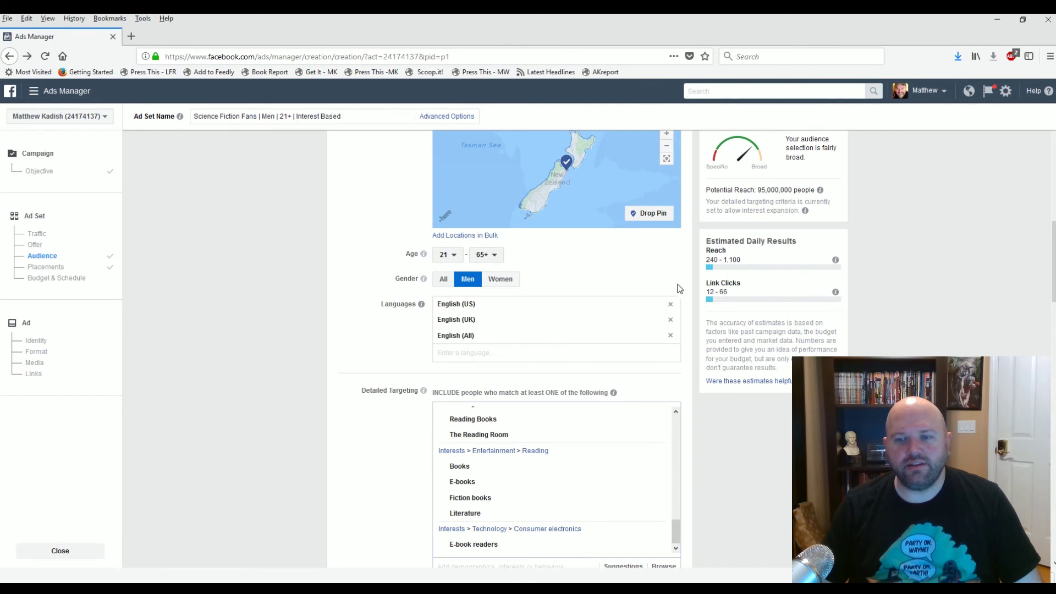
scroll(681, 286, up, 10)
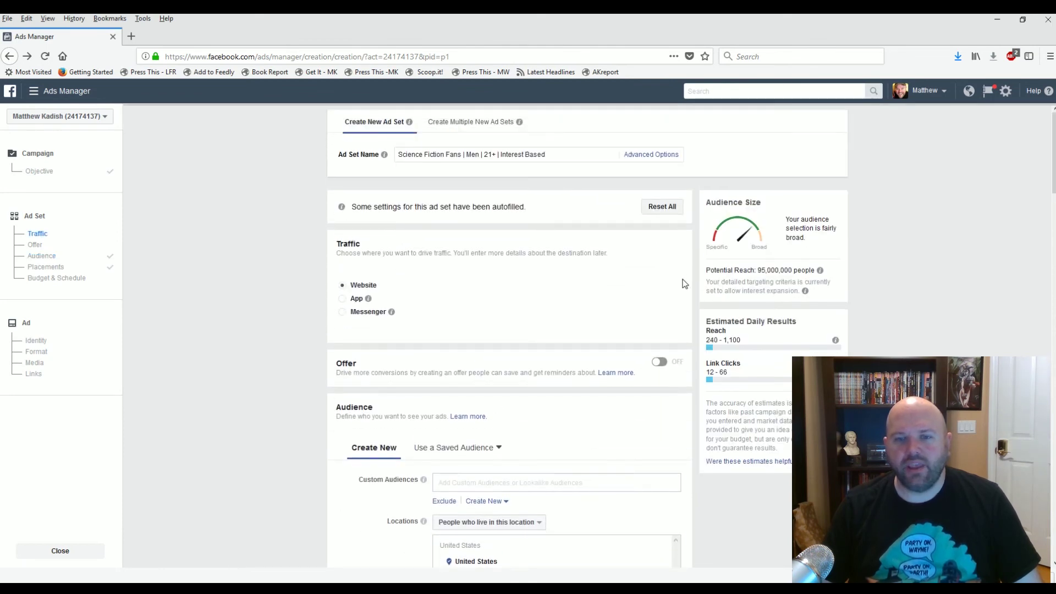
scroll(684, 284, down, 3)
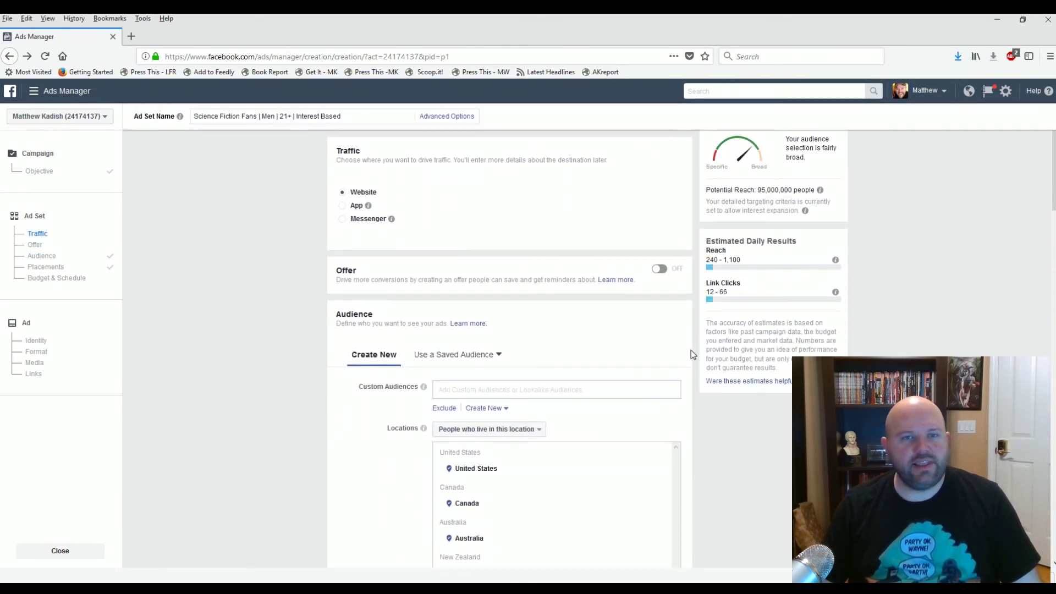
scroll(691, 350, down, 4)
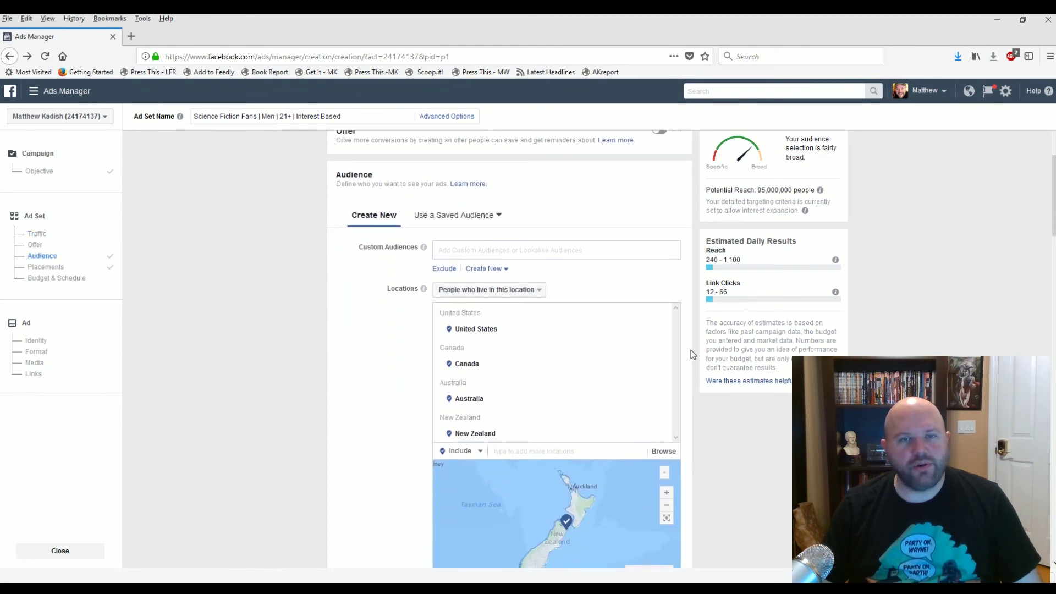
scroll(691, 350, down, 3)
scroll(691, 350, down, 2)
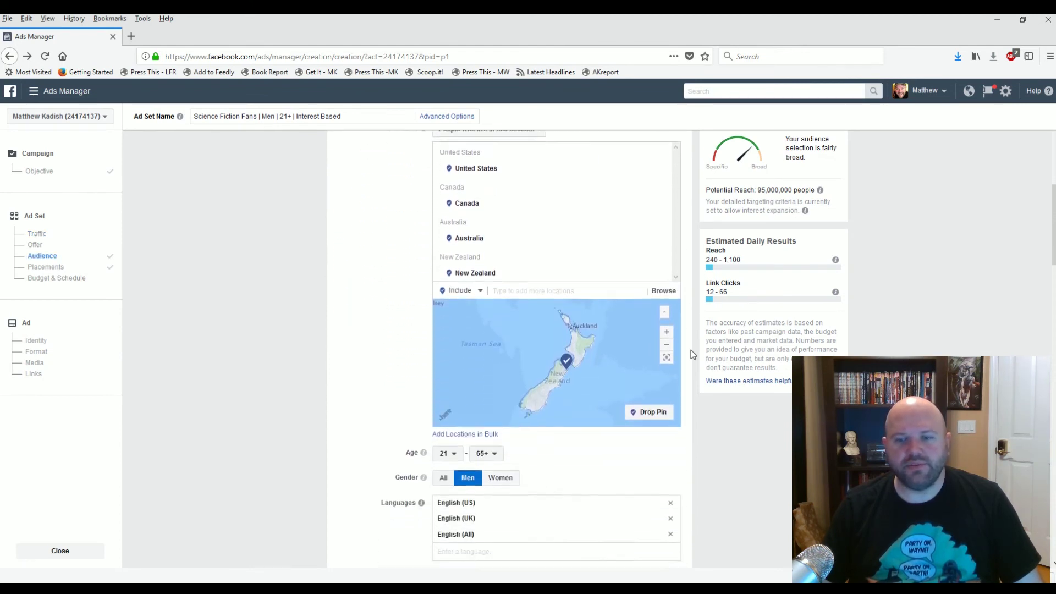
scroll(691, 350, down, 3)
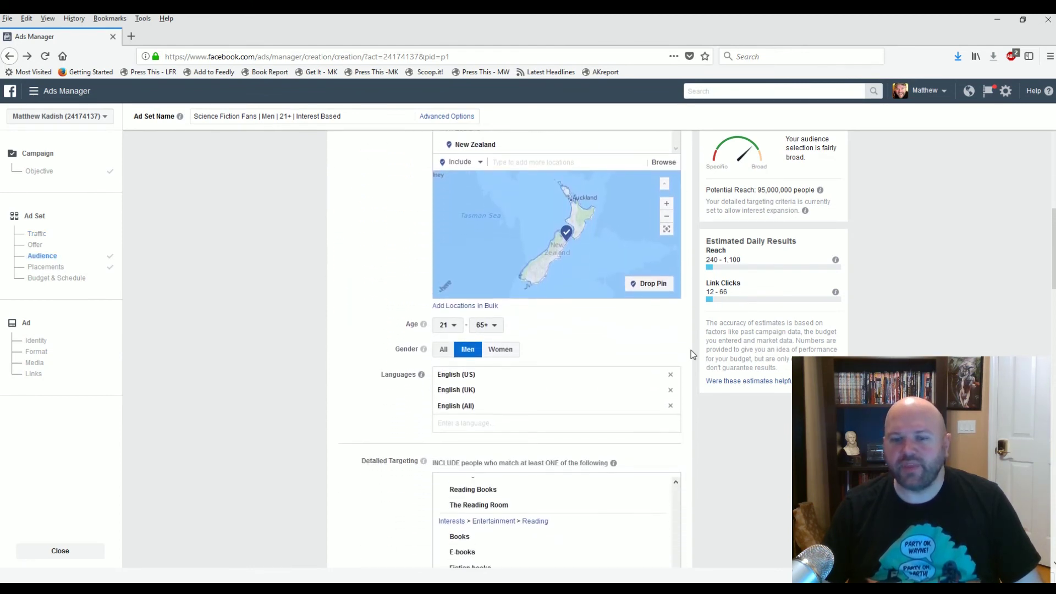
scroll(691, 350, down, 5)
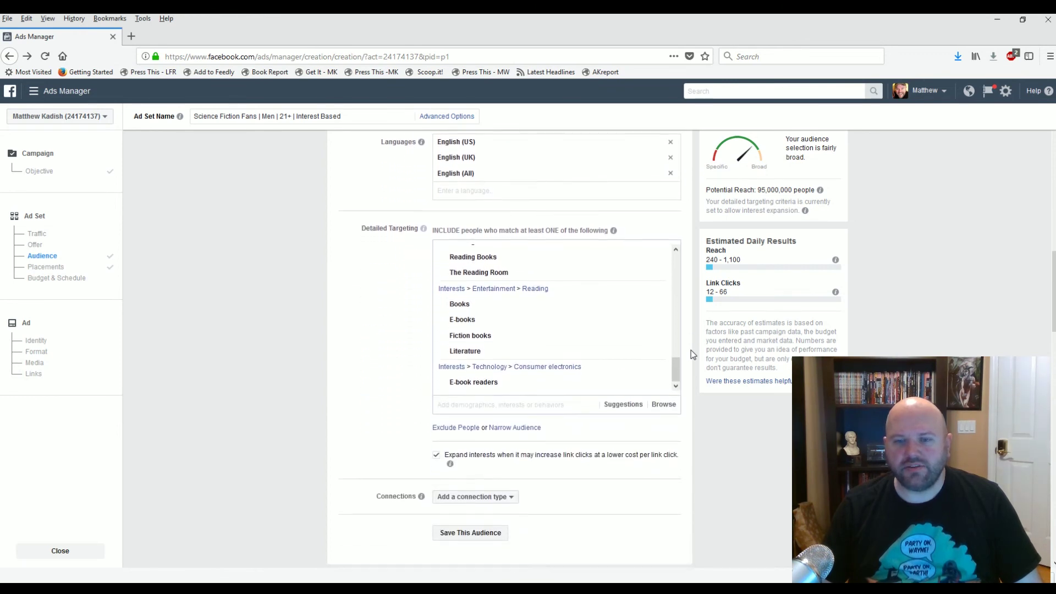
scroll(691, 350, down, 7)
scroll(691, 350, up, 5)
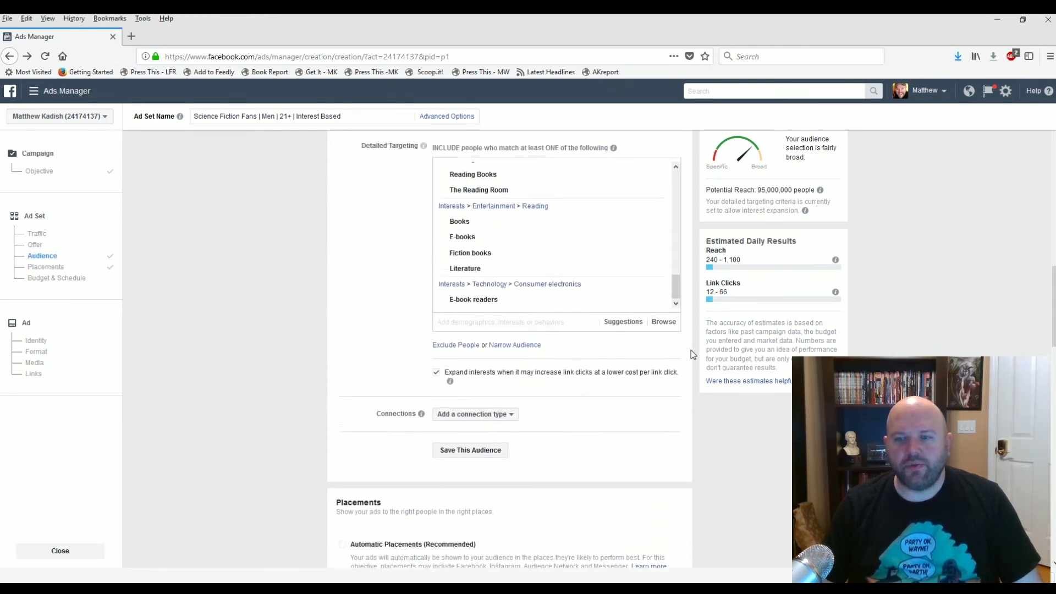
scroll(691, 350, up, 1)
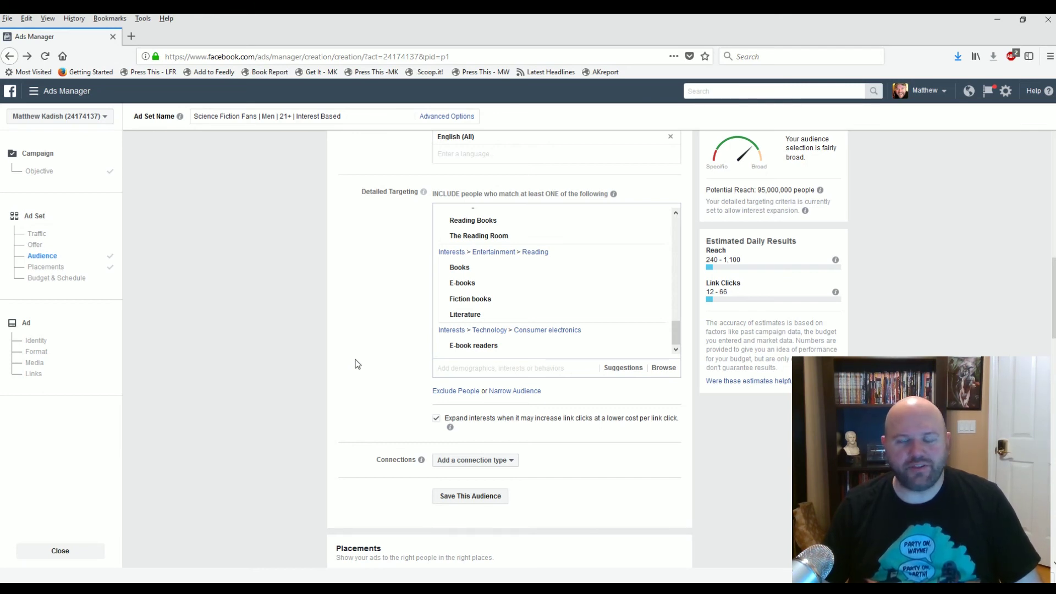
Step: Check the platform placements and the budget, schedule and delivery settings of the ad set
scroll(354, 363, down, 10)
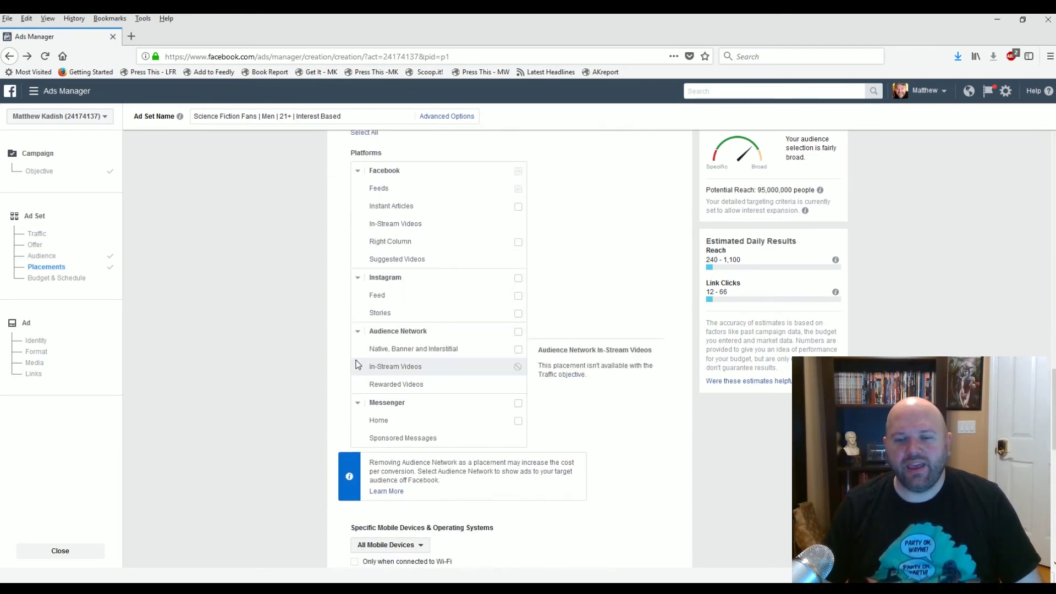
scroll(356, 364, up, 5)
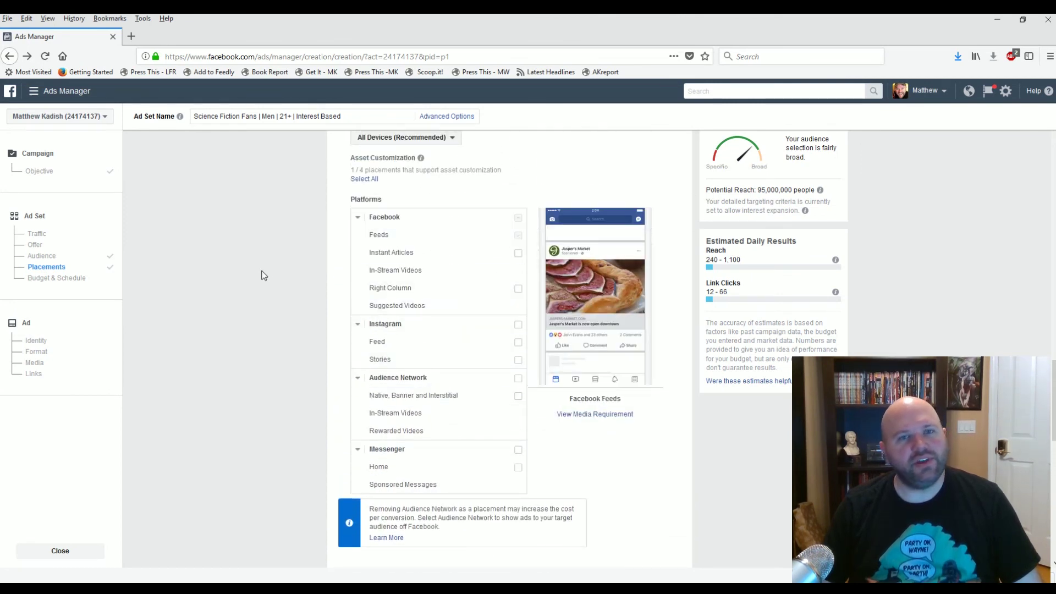
scroll(273, 275, down, 4)
scroll(275, 272, up, 3)
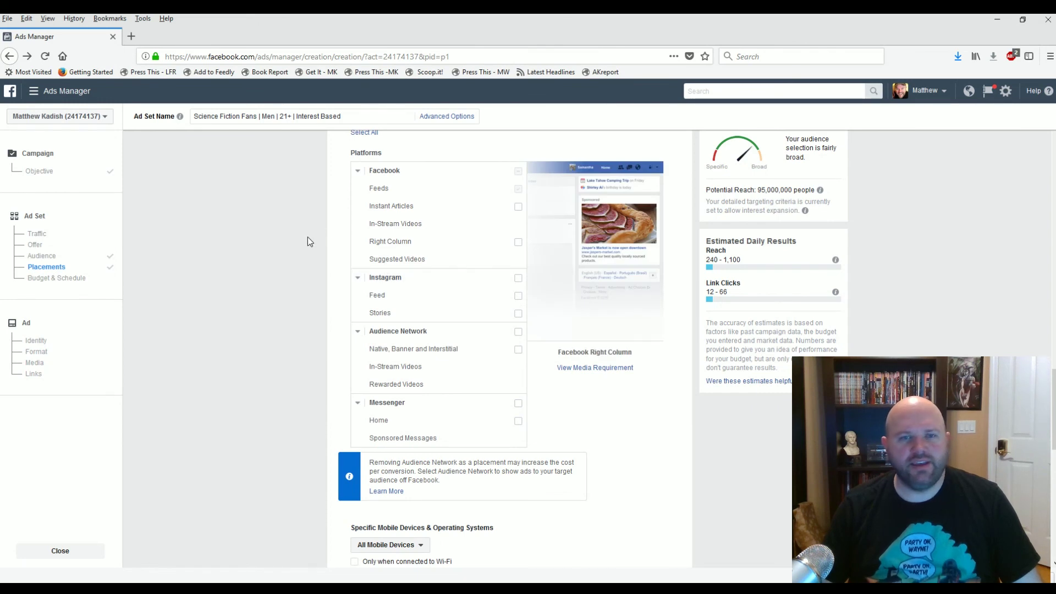
scroll(308, 241, down, 10)
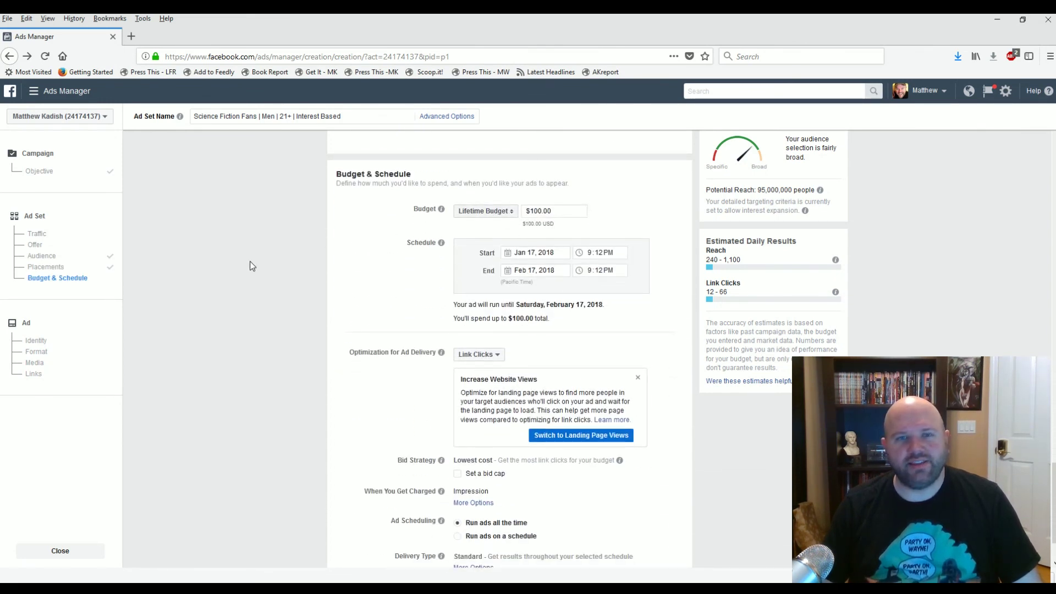
scroll(251, 263, down, 3)
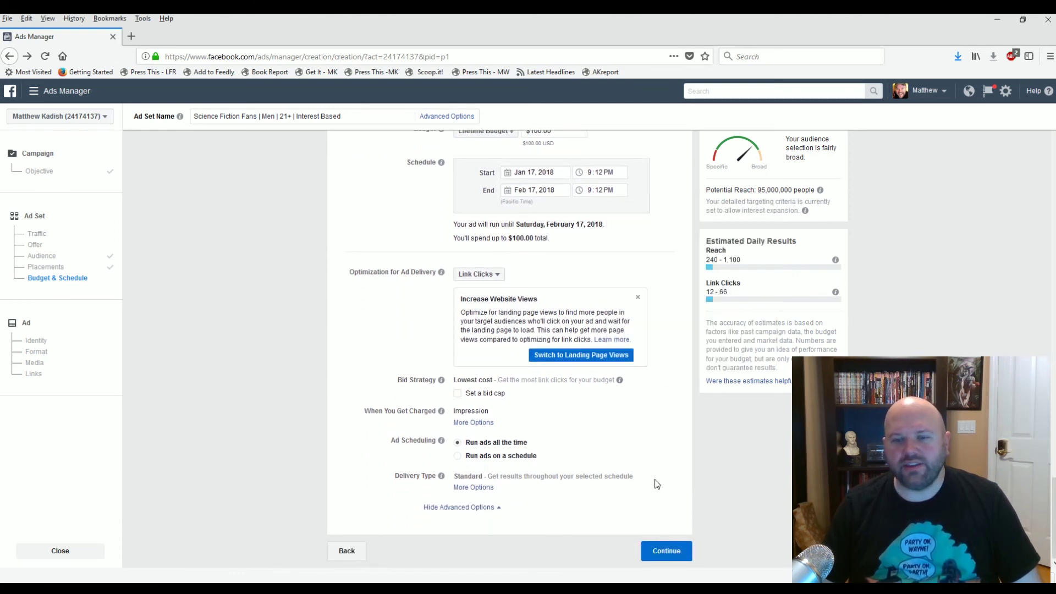
Step: Continue to the ad creation stage and choose the author's Facebook Page as the ad's identity
click(667, 554)
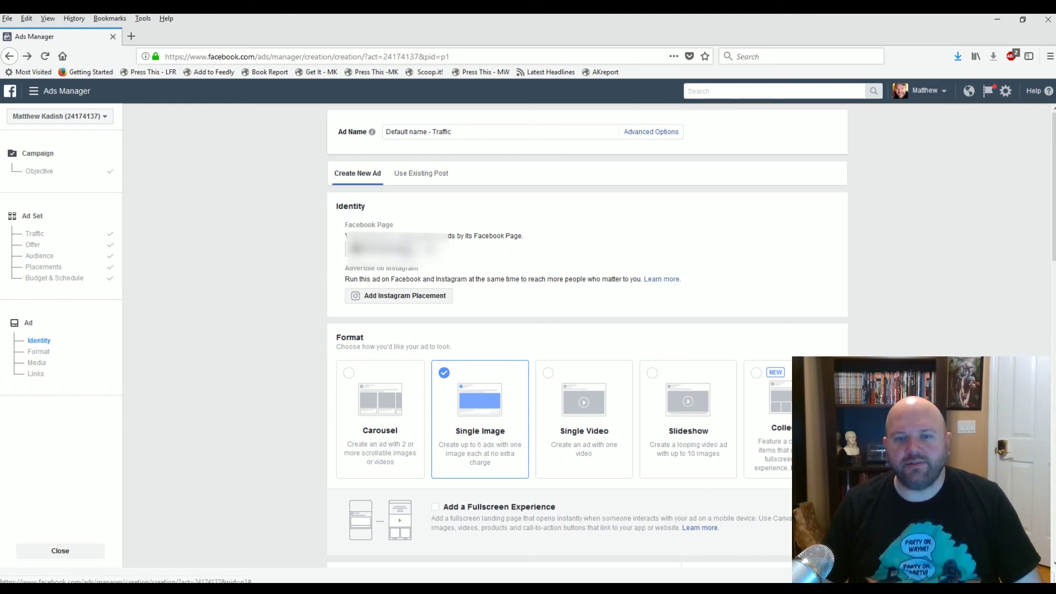
click(402, 249)
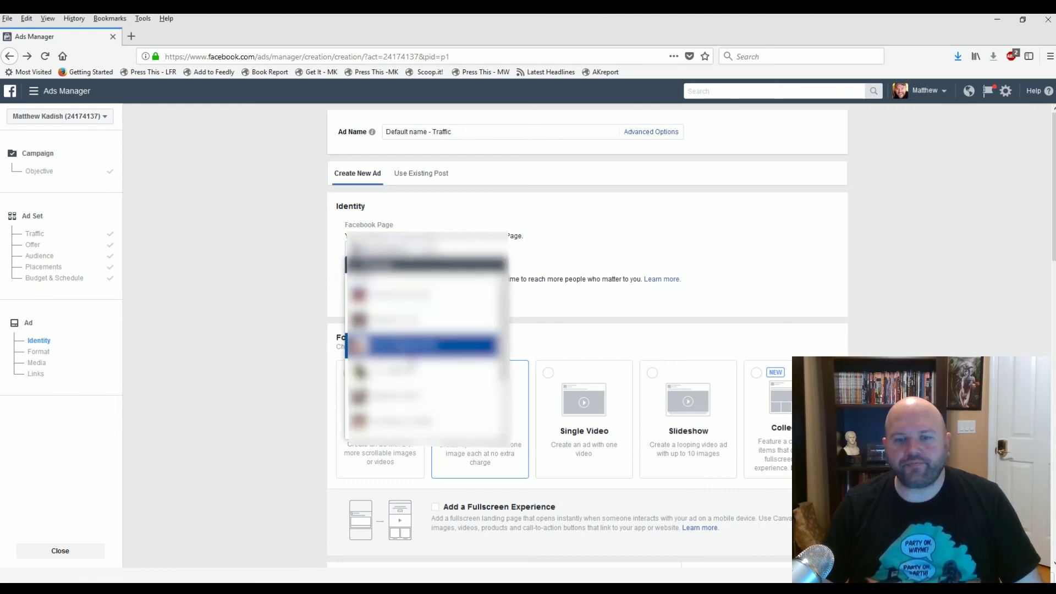
click(409, 397)
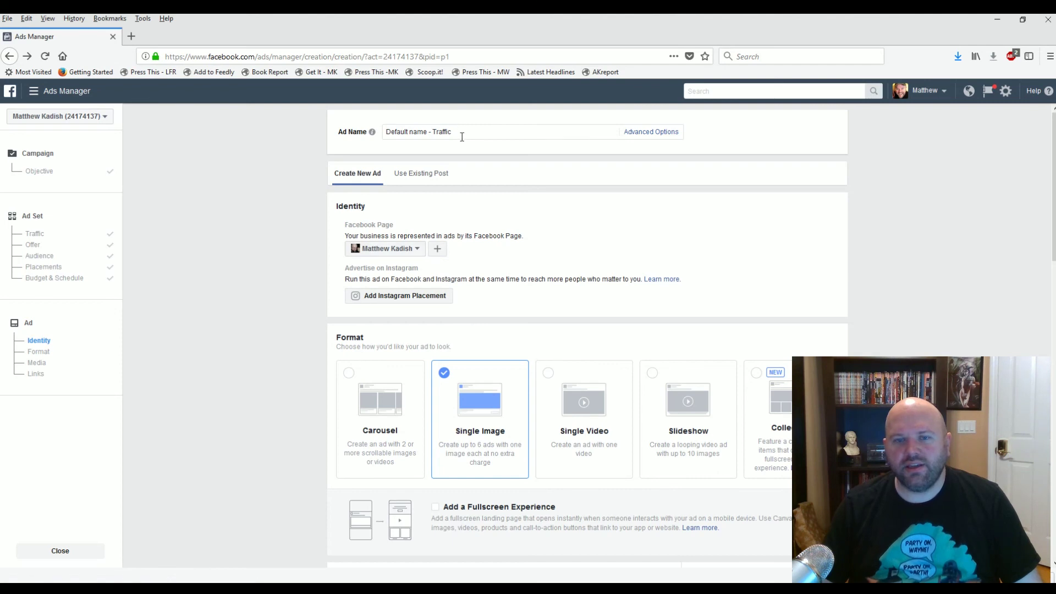
Step: Rename the ad as EJ1 Direct Traffic
triple_click(391, 132)
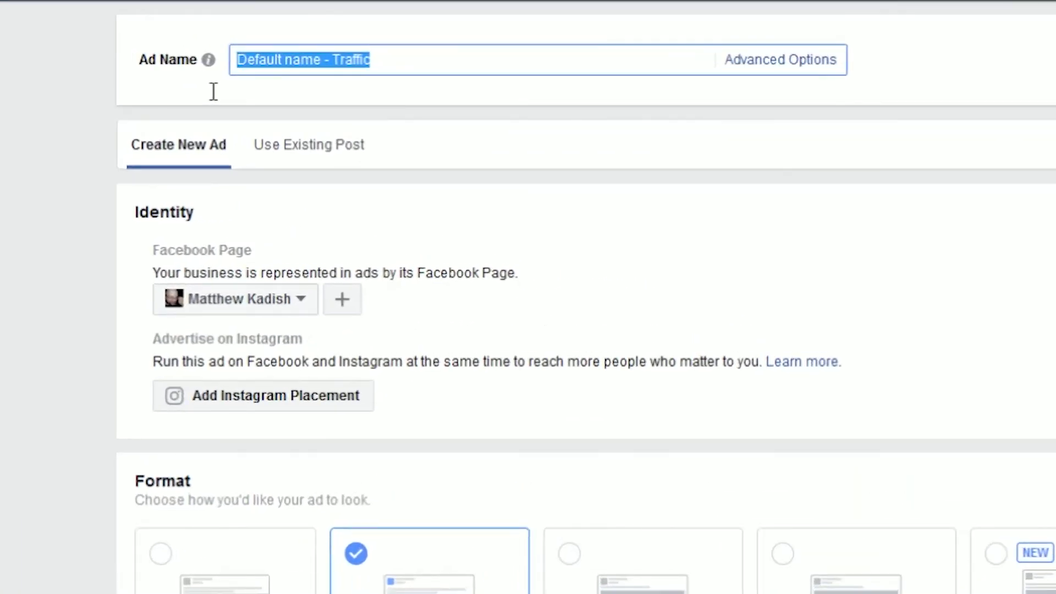
text(EJ1 Dire)
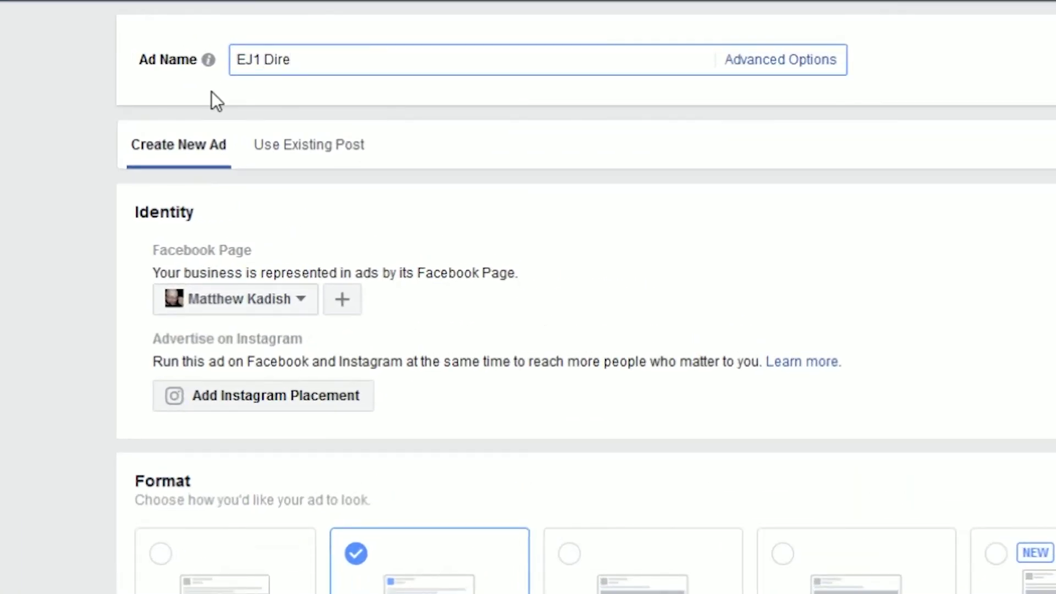
text(ct Traffic)
Step: Keep the Single Image format and upload the 1200 × 628 space image for the ad
scroll(87, 223, down, 4)
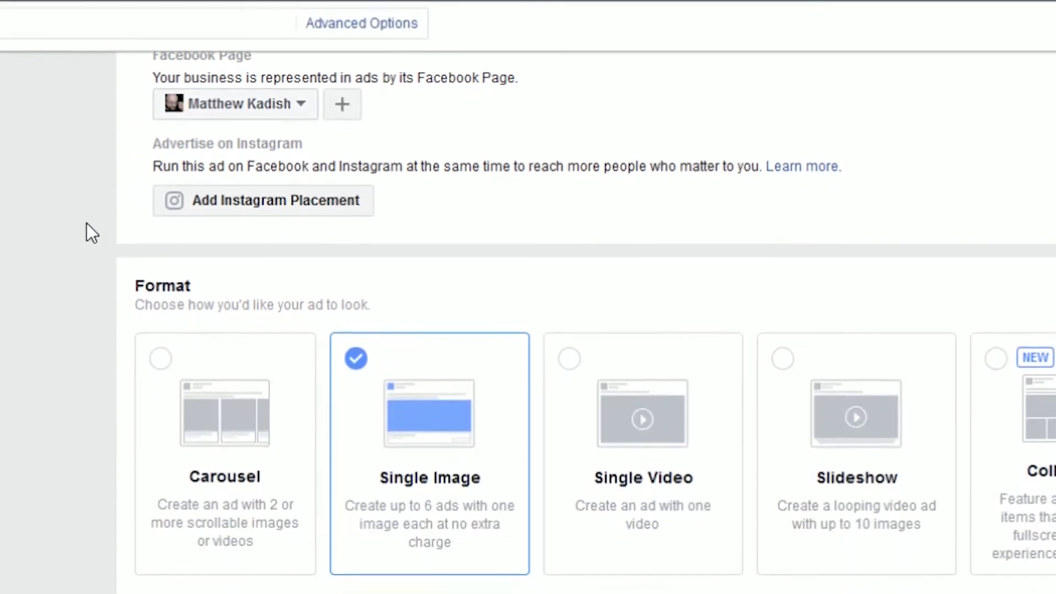
scroll(86, 223, down, 2)
scroll(25, 412, down, 4)
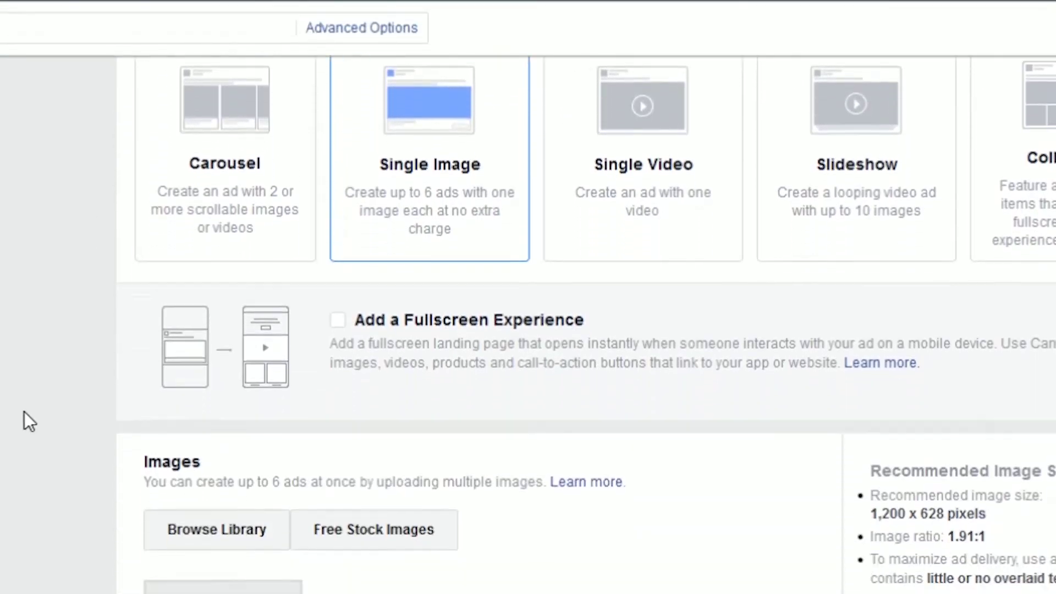
scroll(25, 412, down, 6)
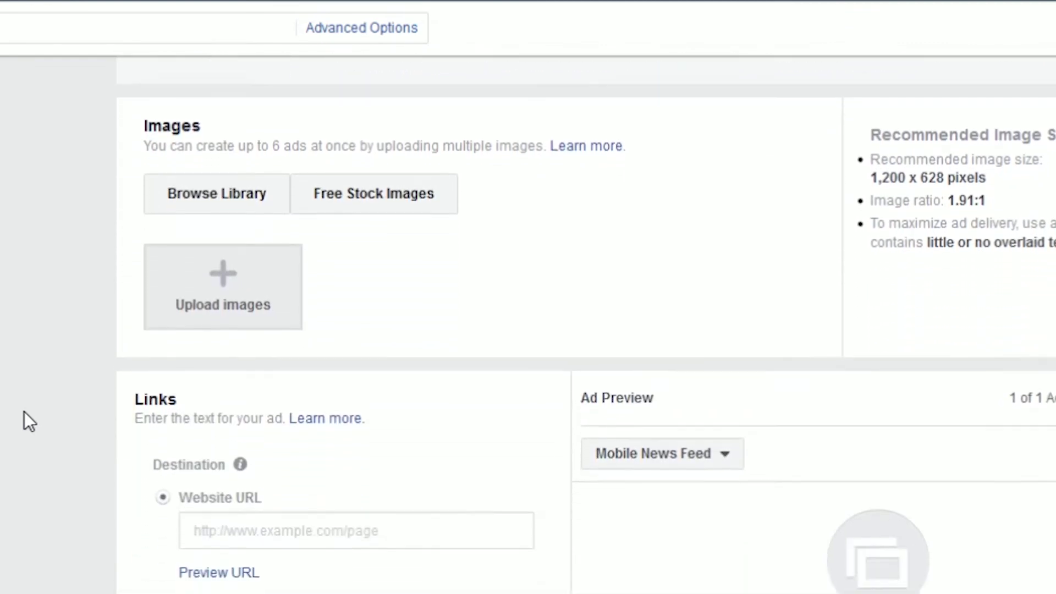
scroll(24, 411, up, 2)
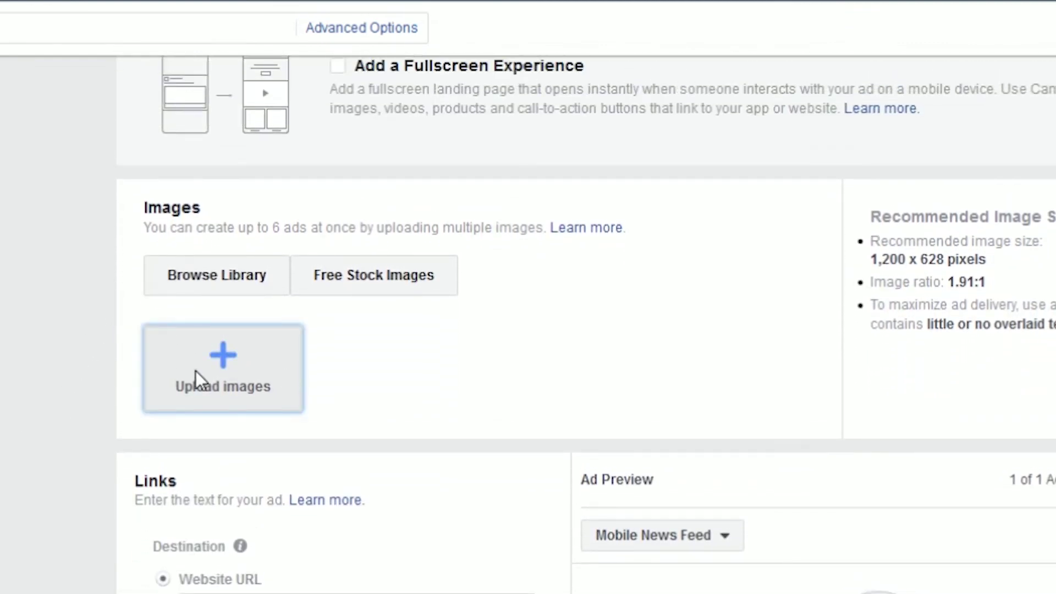
click(252, 295)
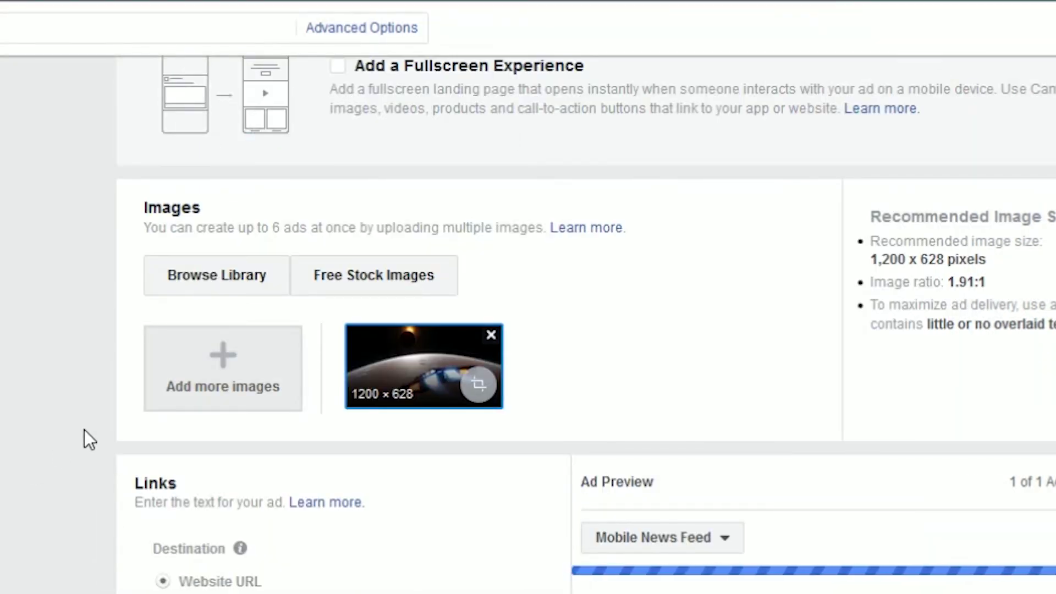
Step: Go to the ad's Links section and bring up the Notepad file with the prepared ad text, headline, description and destination URL
scroll(84, 430, down, 2)
scroll(84, 431, down, 5)
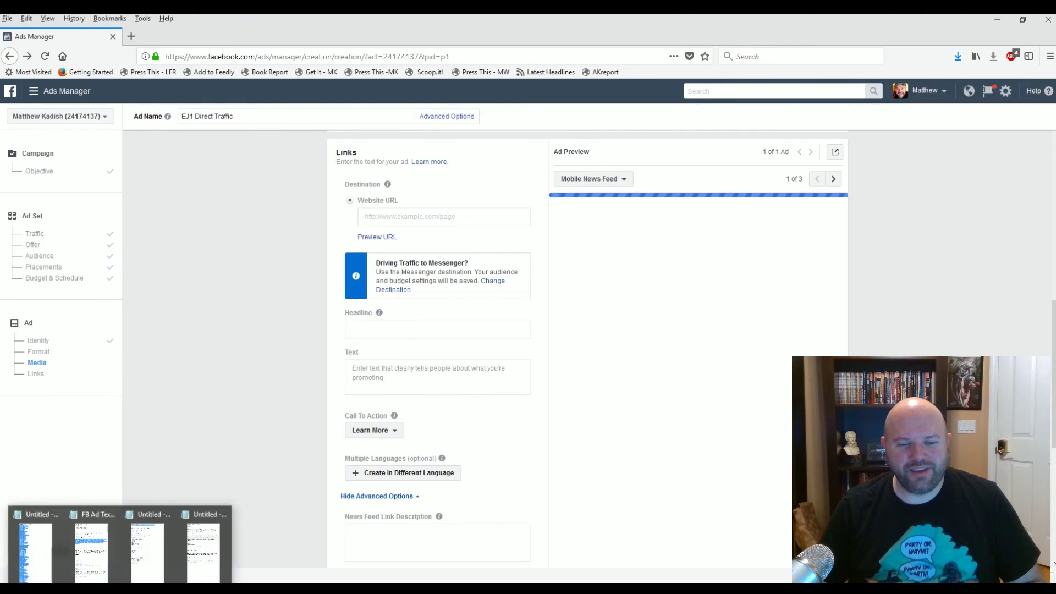
mouse_move(171, 558)
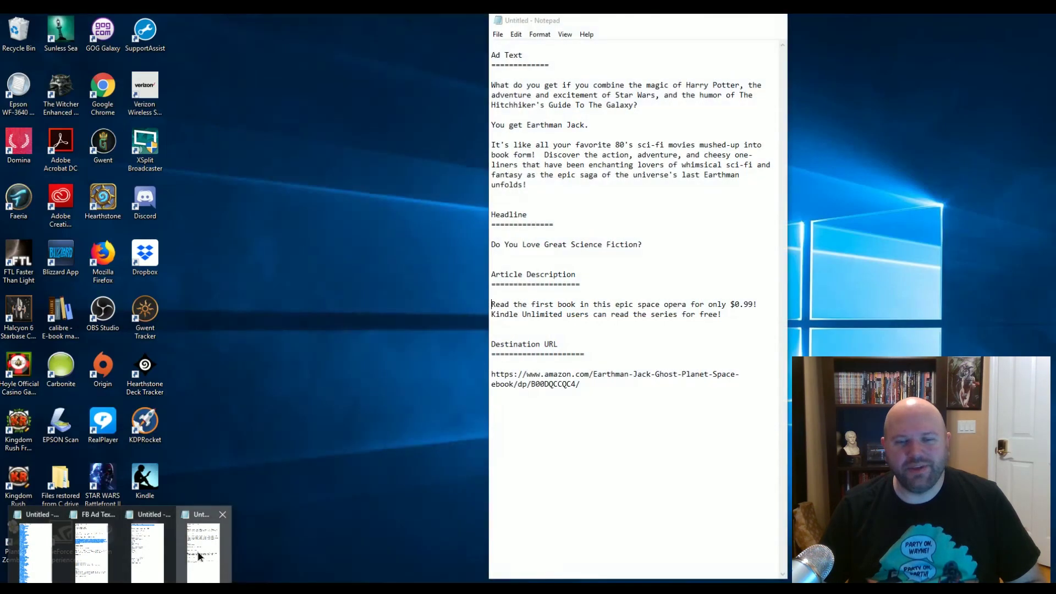
click(202, 550)
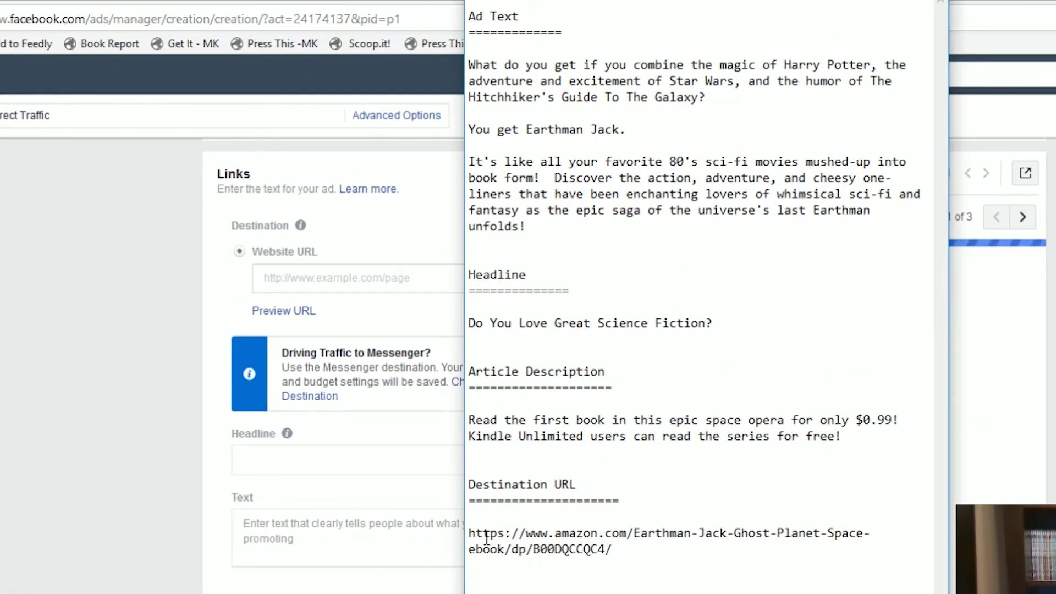
drag(469, 533, 619, 549)
key(ctrl+c)
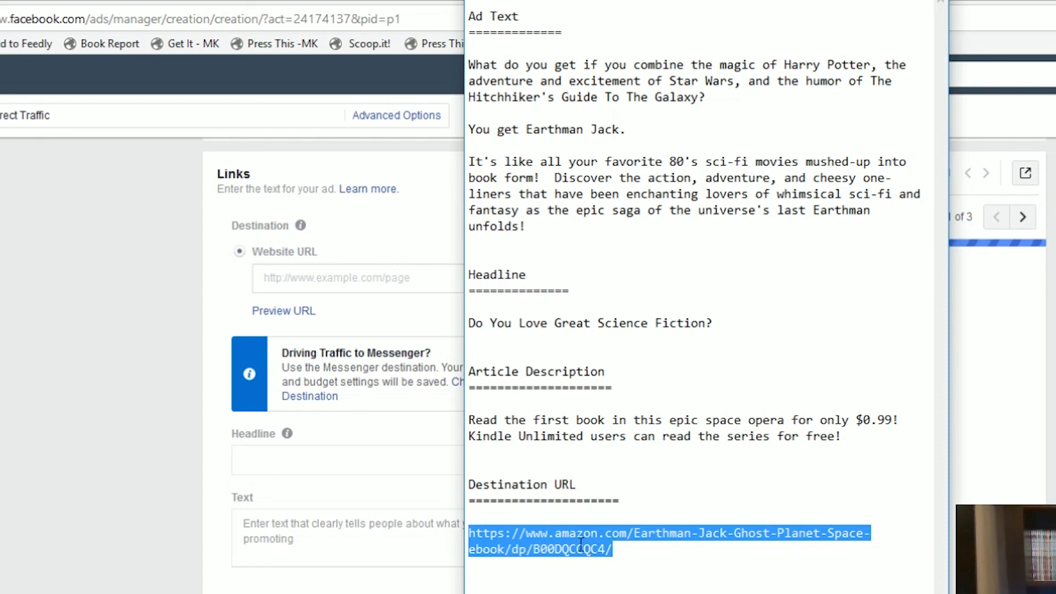
click(117, 374)
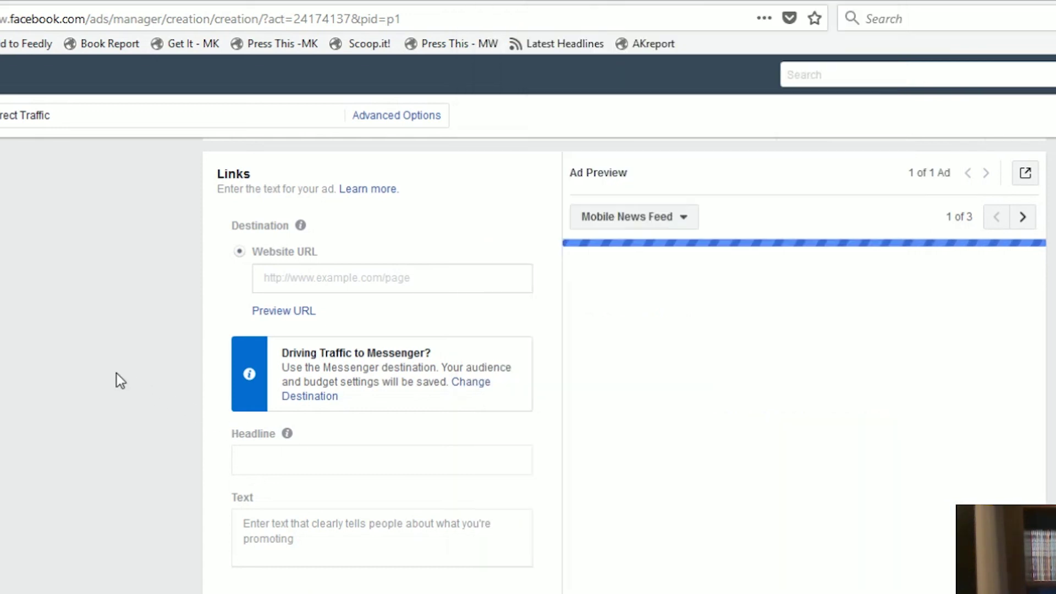
click(302, 277)
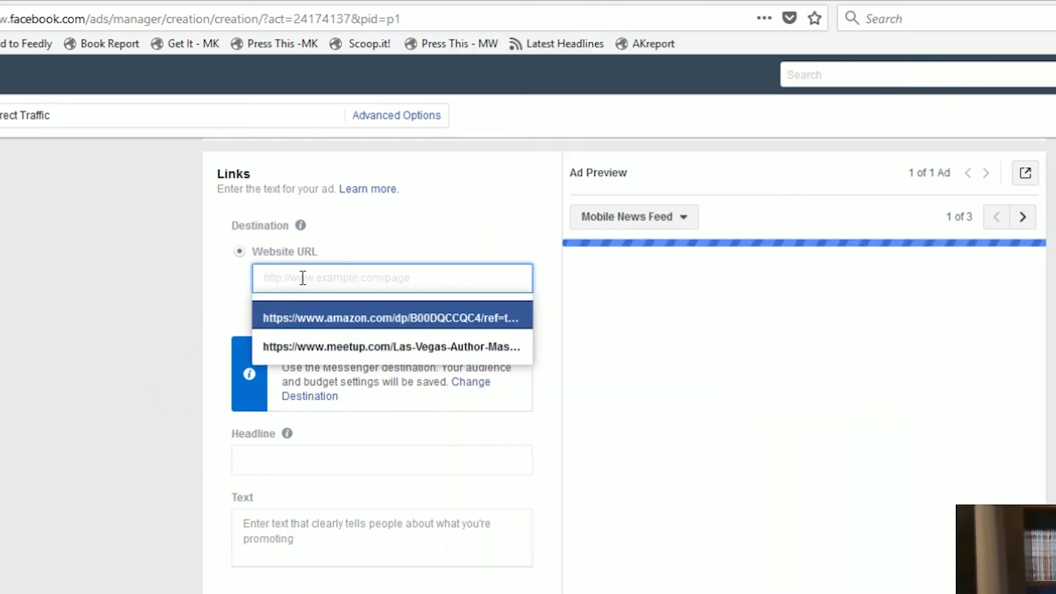
key(ctrl+v)
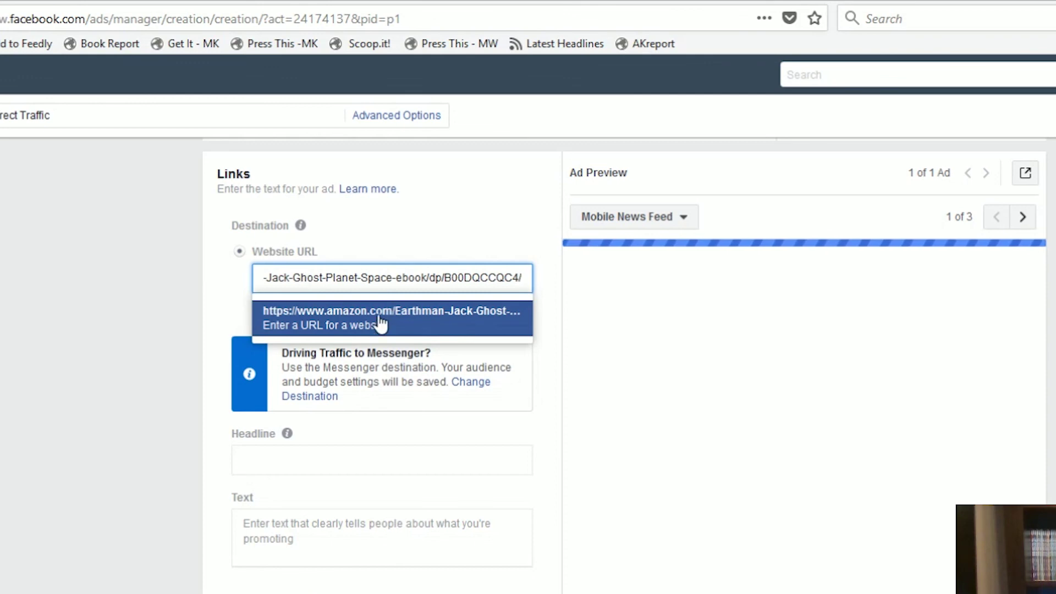
click(412, 325)
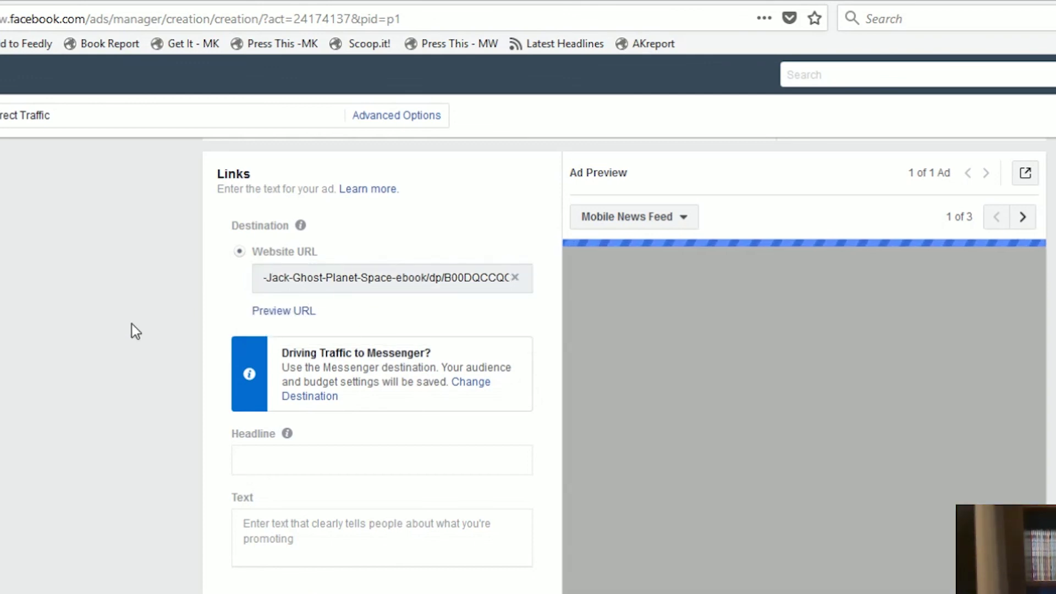
Step: Replace the ad's headline with "Do You Love Great Science Fiction?" copied from the Notepad file
scroll(132, 325, down, 2)
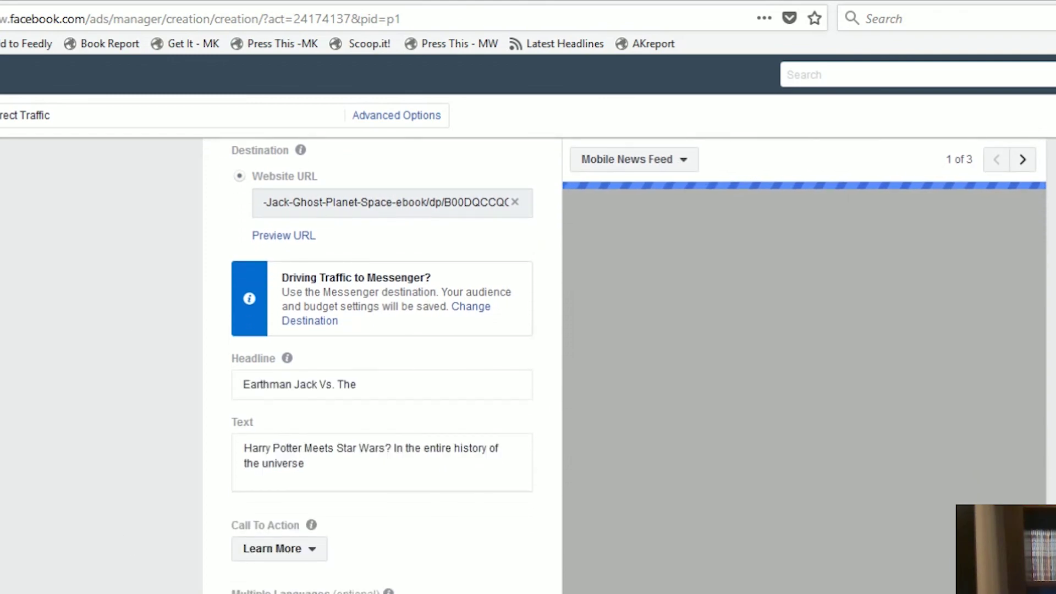
key(alt+Tab)
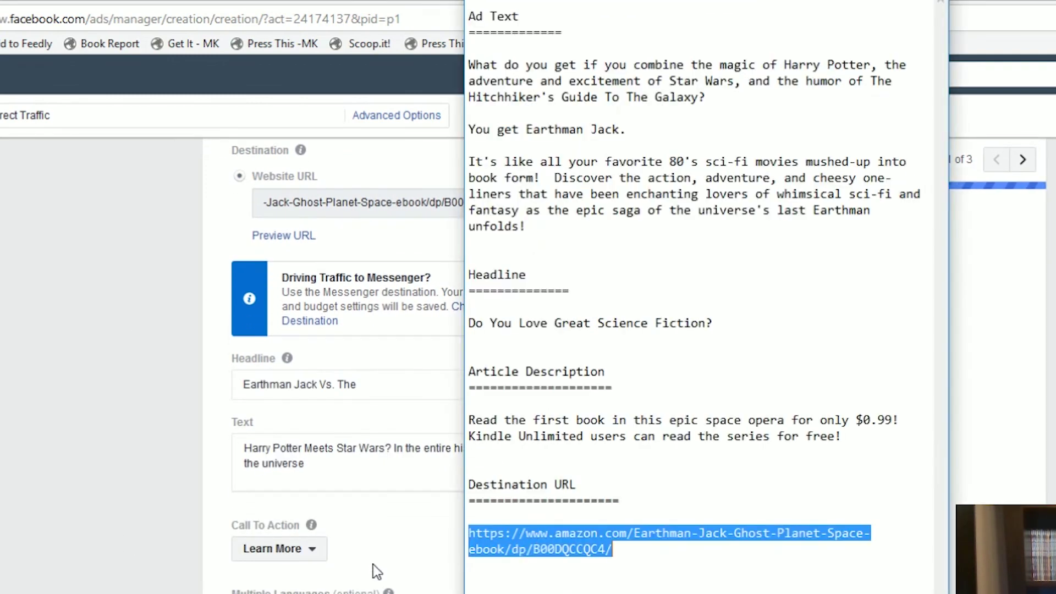
drag(471, 325, 717, 316)
key(ctrl+c)
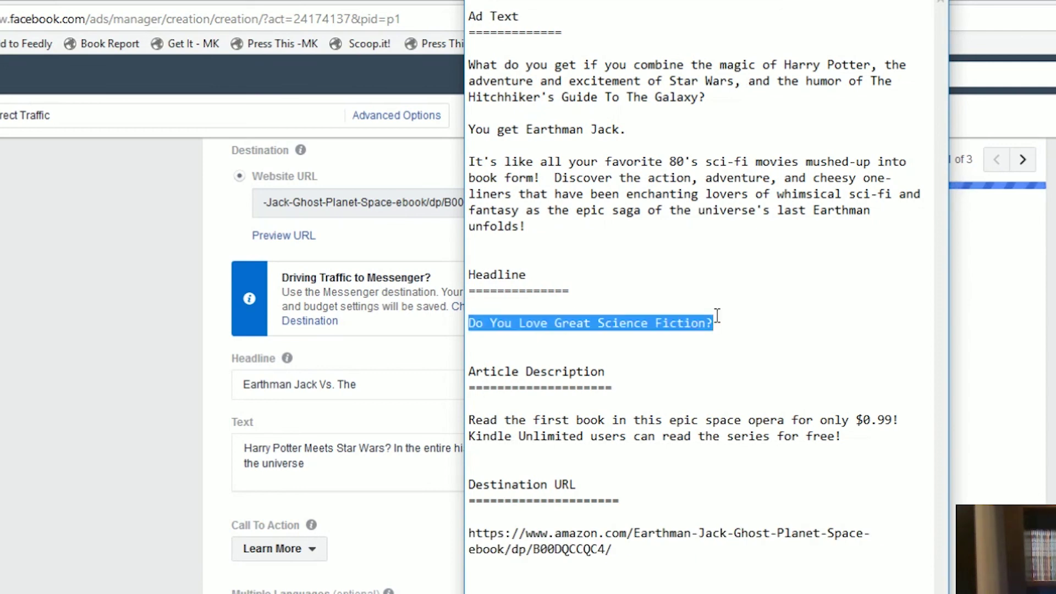
key(alt+Tab)
click(366, 389)
drag(385, 384, 229, 388)
key(ctrl+v)
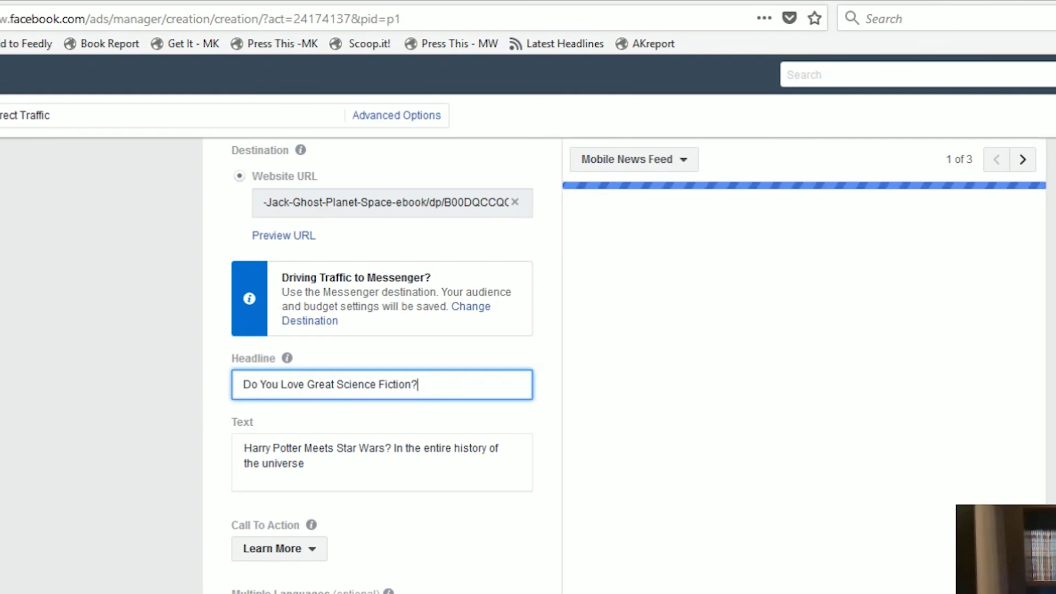
Step: Replace the ad's text with all three prepared ad text paragraphs from Notepad, from "What do you get if you combine" through "last Earthman unfolds!"
key(alt+Tab)
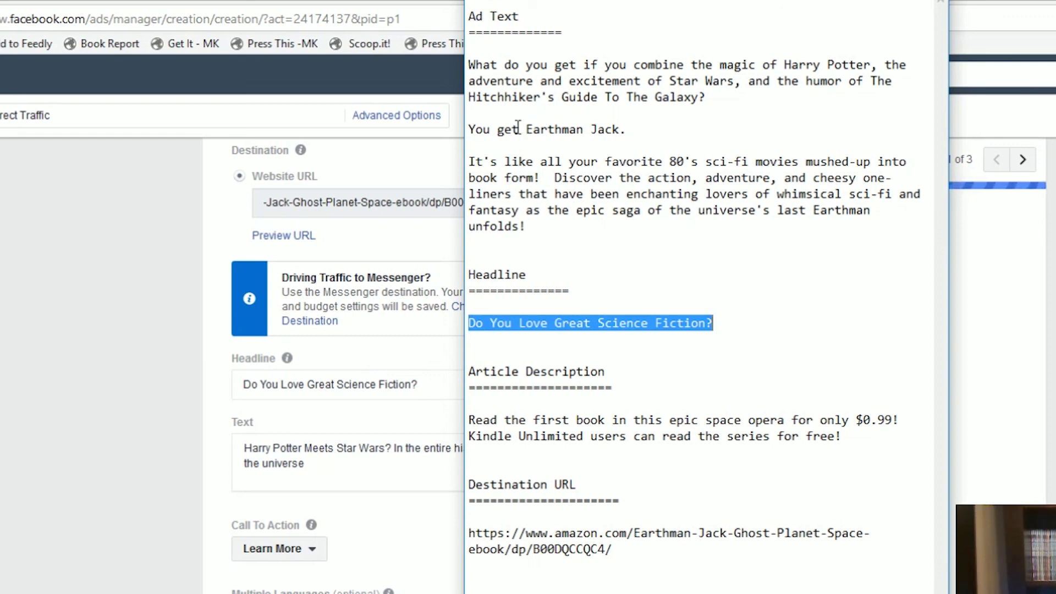
drag(472, 62, 532, 226)
key(ctrl+c)
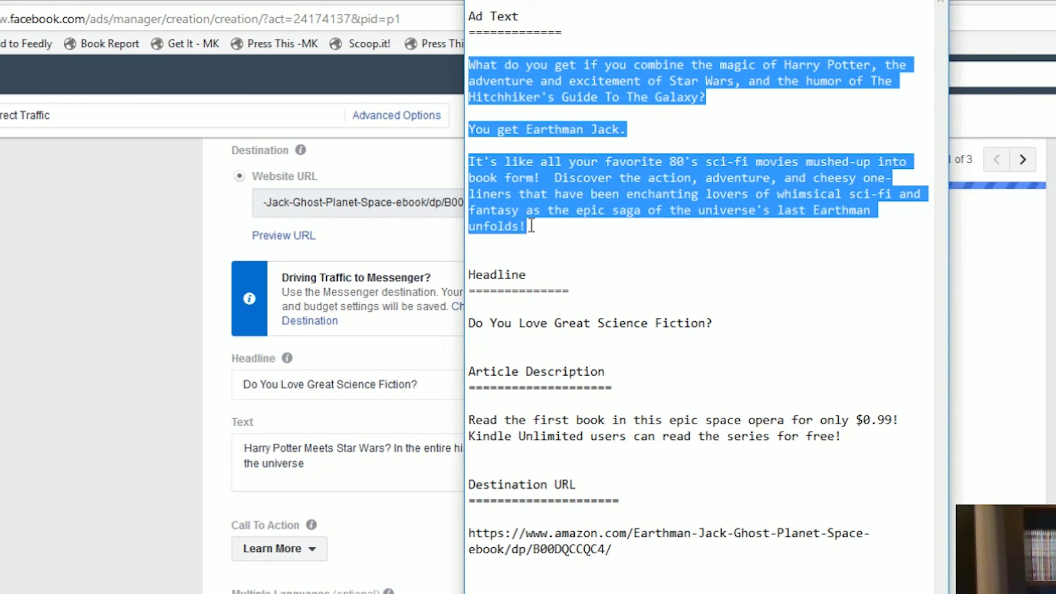
click(83, 282)
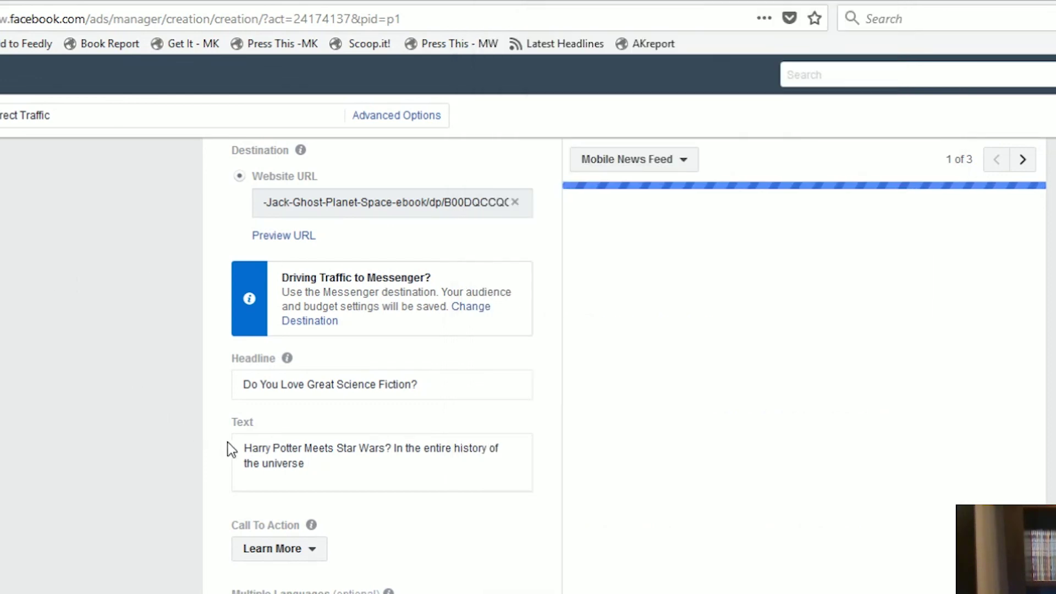
drag(245, 448, 321, 471)
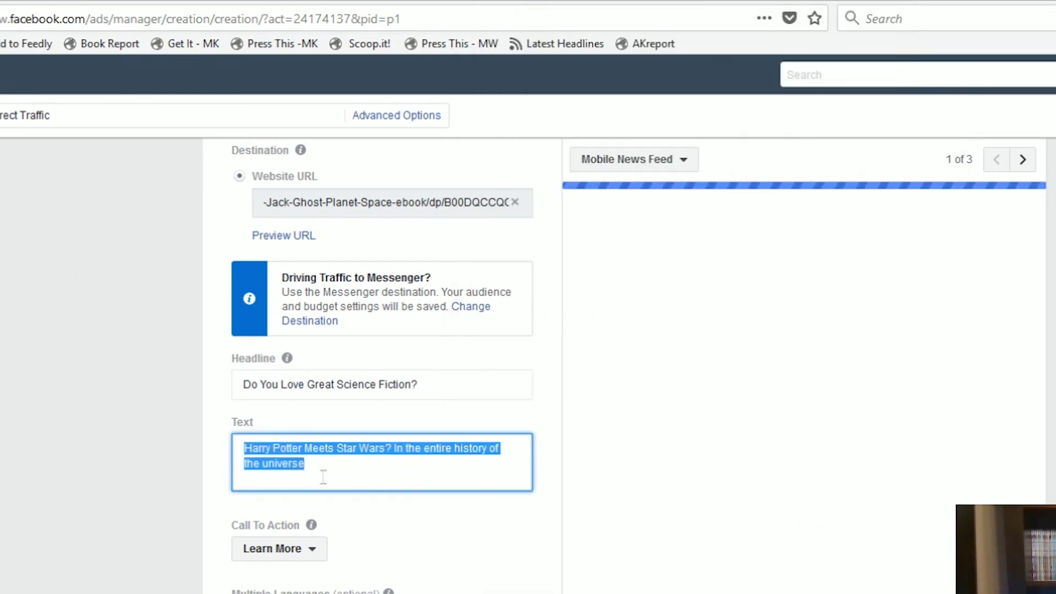
key(ctrl+v)
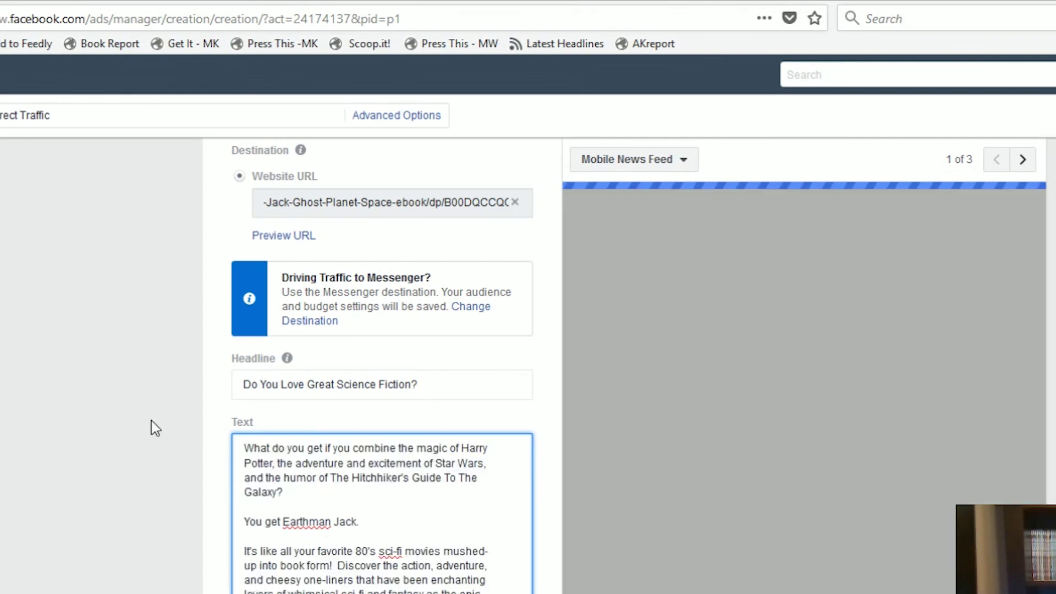
Step: Set the ad's Call To Action to No Button
scroll(151, 420, down, 5)
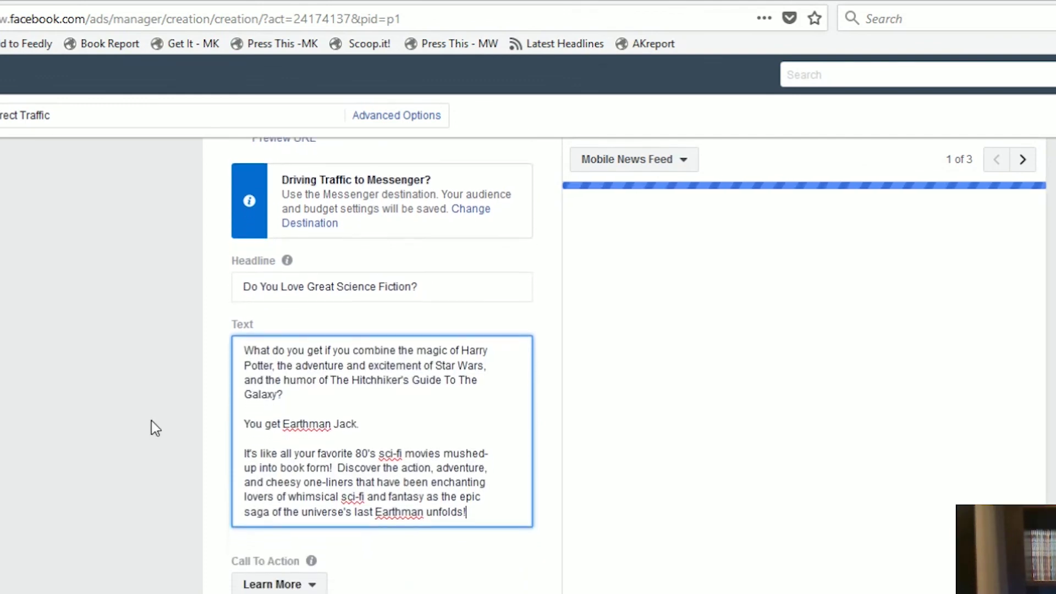
scroll(151, 420, down, 3)
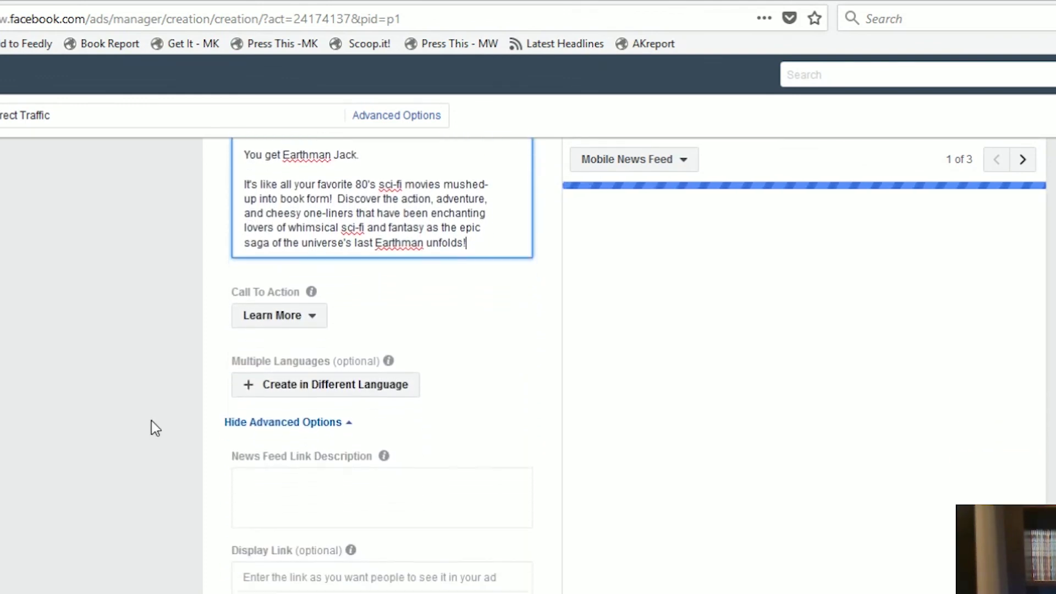
click(315, 309)
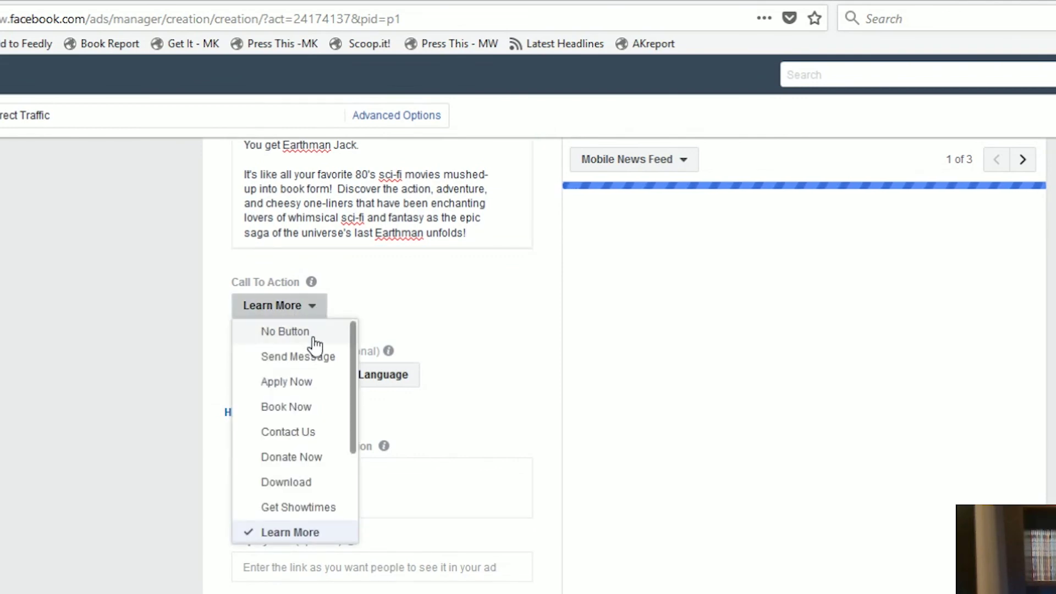
click(286, 332)
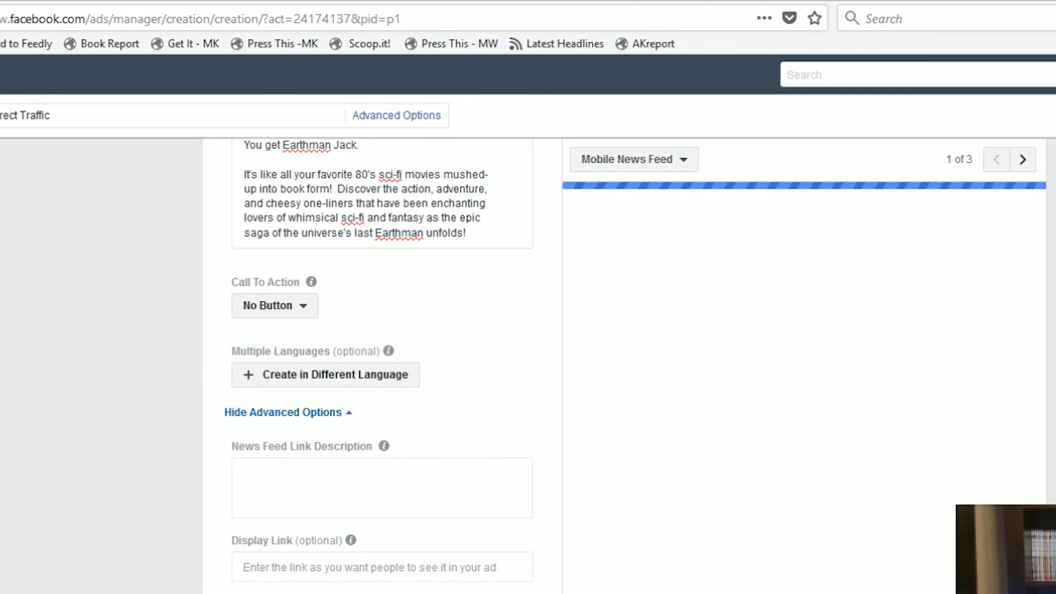
Step: Copy Notepad's two-sentence article description, starting "Read the first book in this epic space opera", into the News Feed Link Description and set the display link to Amazon.com
key(alt+Tab)
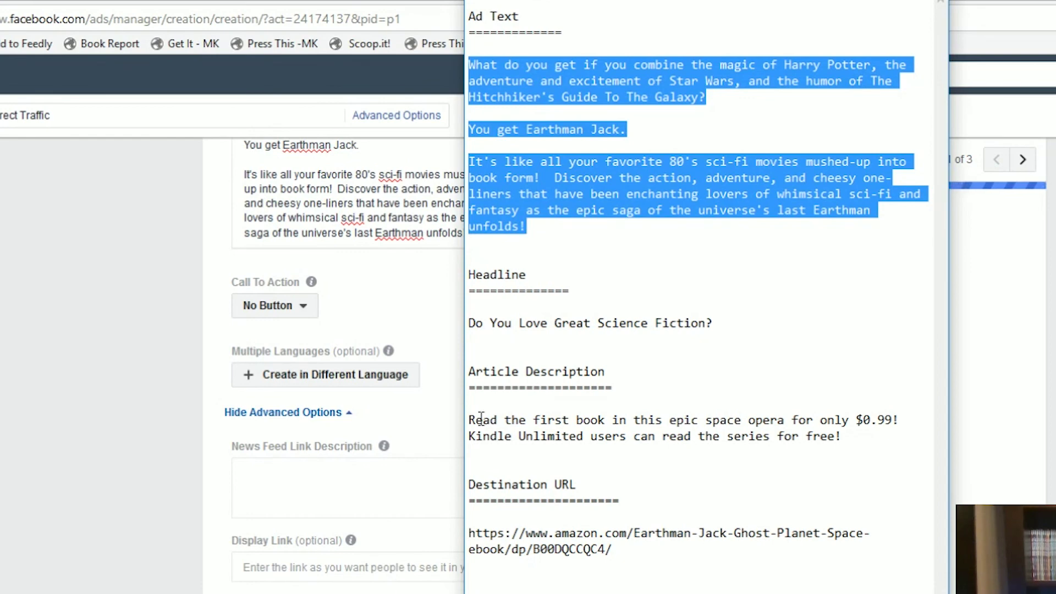
drag(470, 421, 844, 441)
key(ctrl+c)
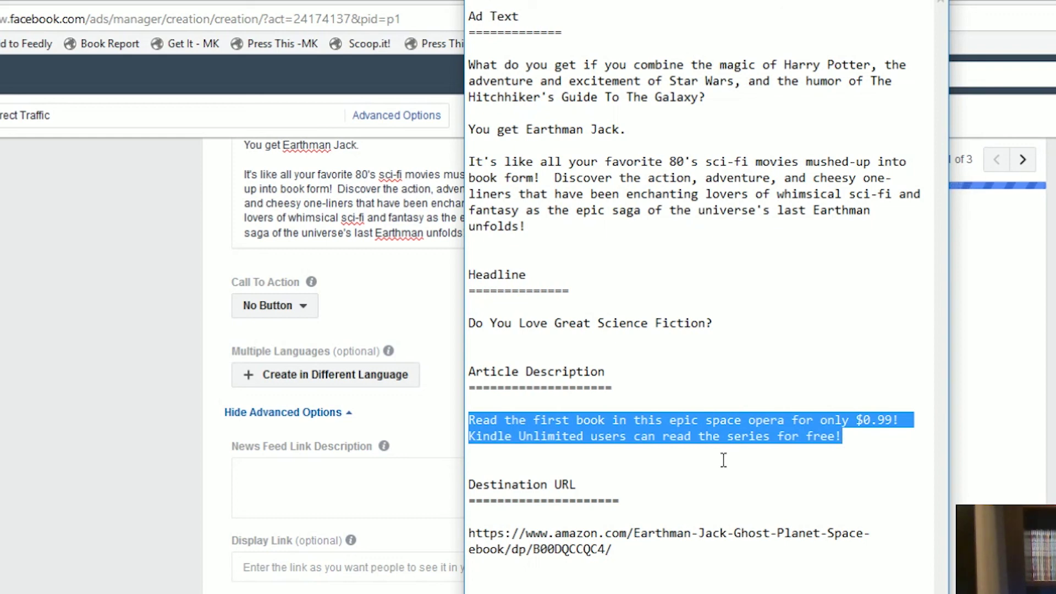
click(366, 480)
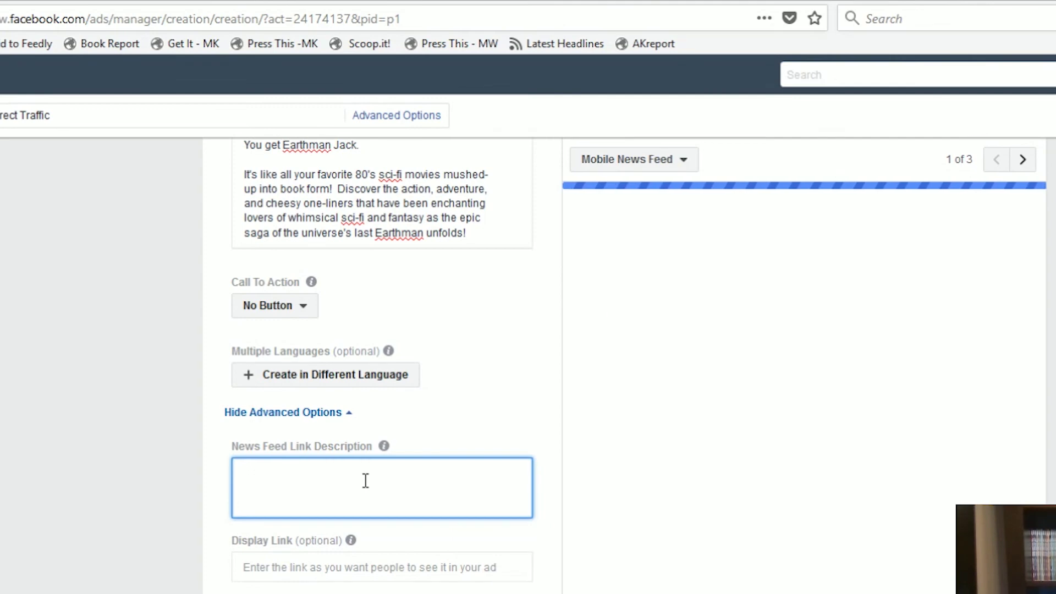
key(ctrl+v)
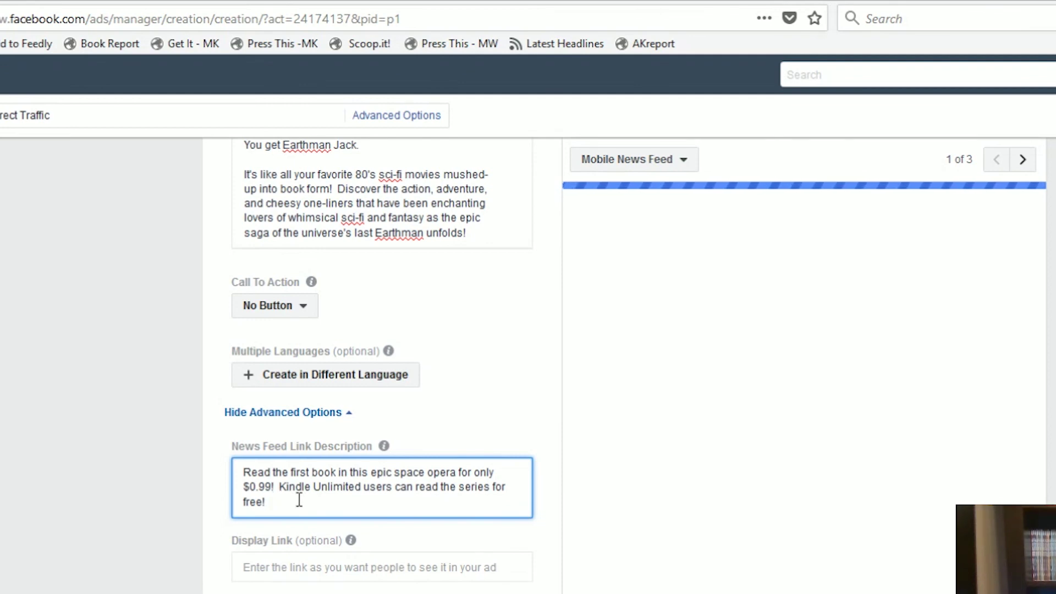
click(261, 569)
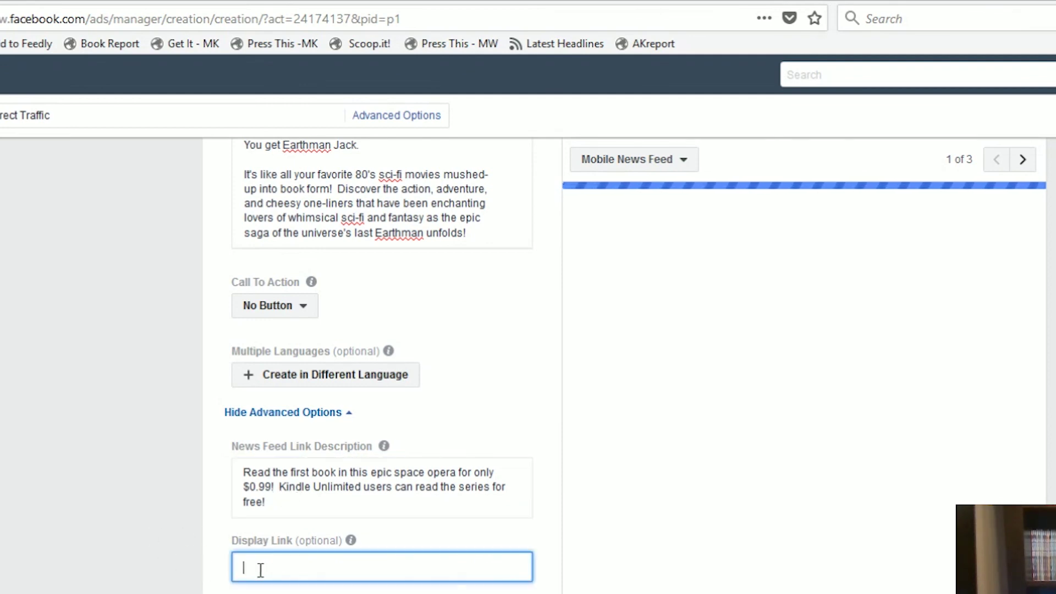
text(Amazon.com)
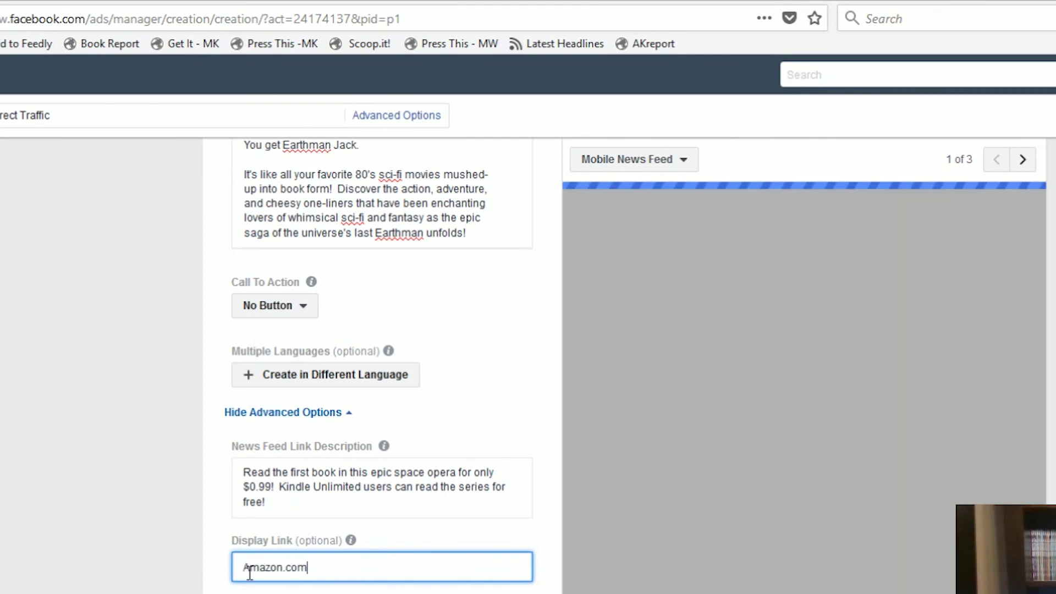
Step: Review the ad's image, website URL, headline, text, call to action, News Feed link description and display link
scroll(170, 552, up, 2)
scroll(171, 553, up, 8)
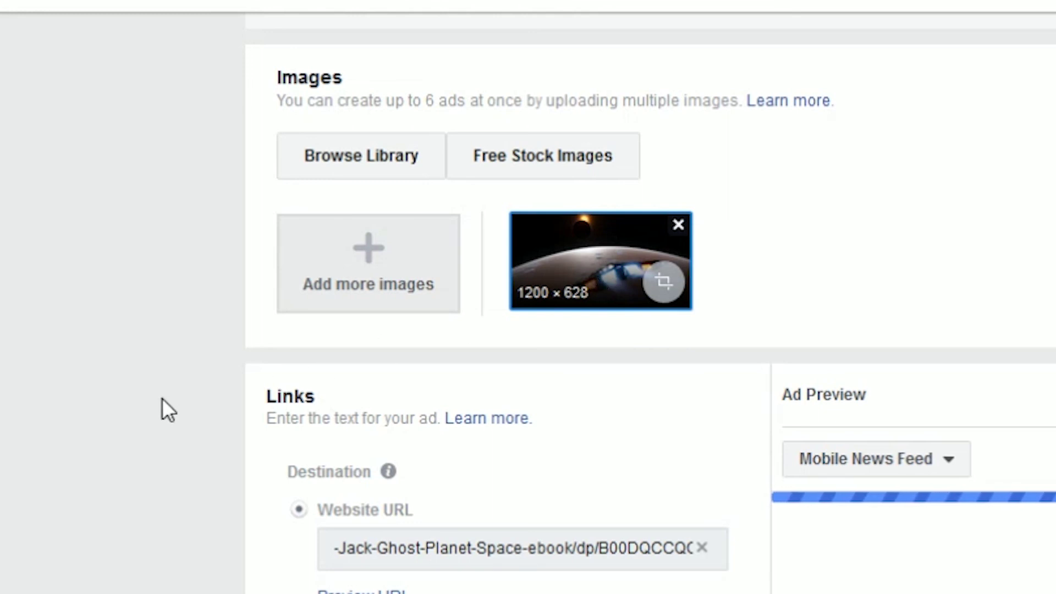
scroll(162, 397, down, 4)
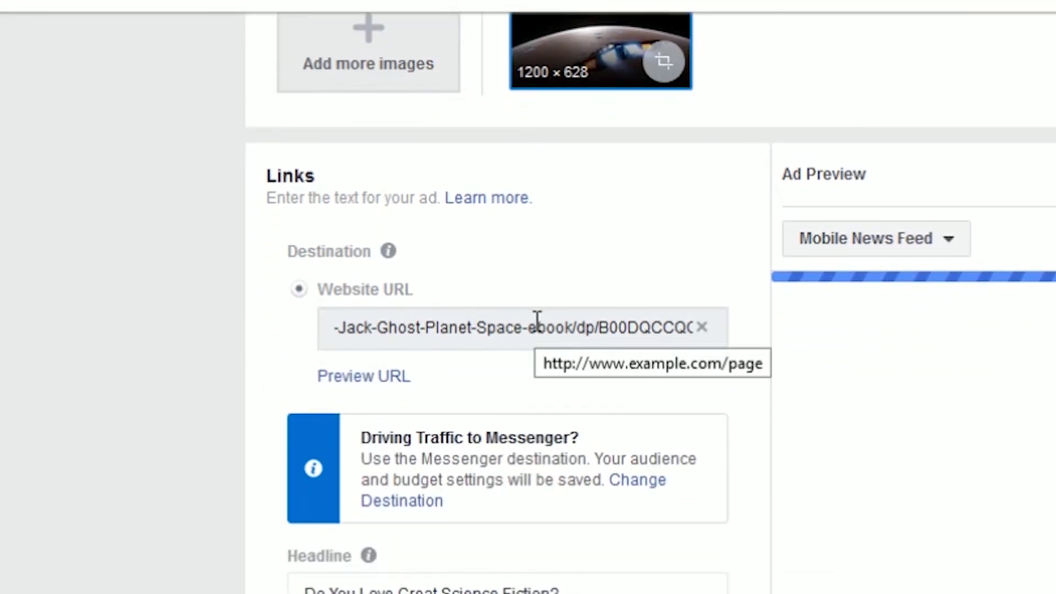
scroll(212, 370, down, 4)
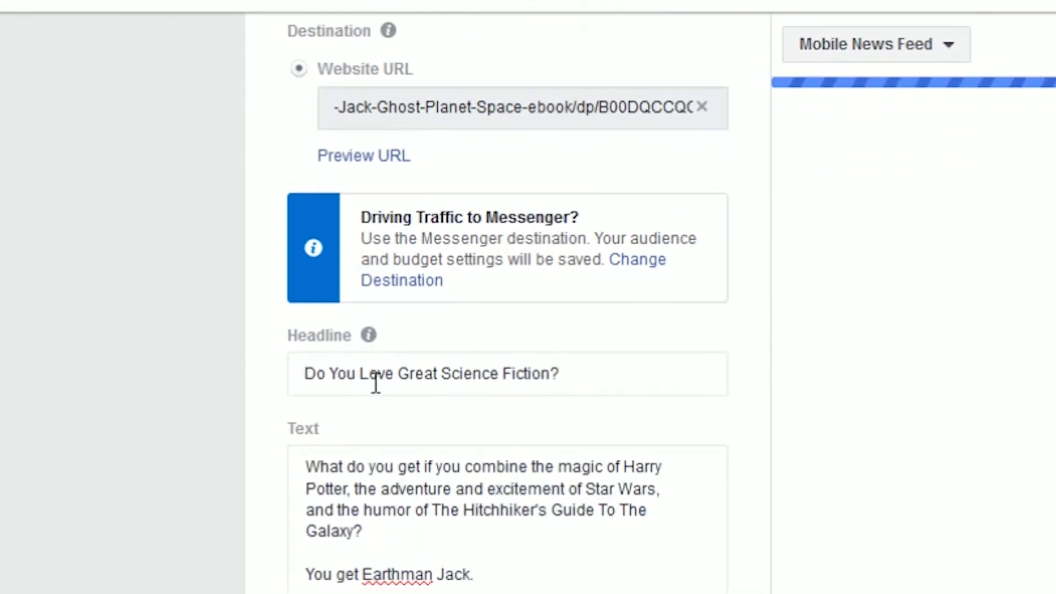
scroll(144, 530, down, 4)
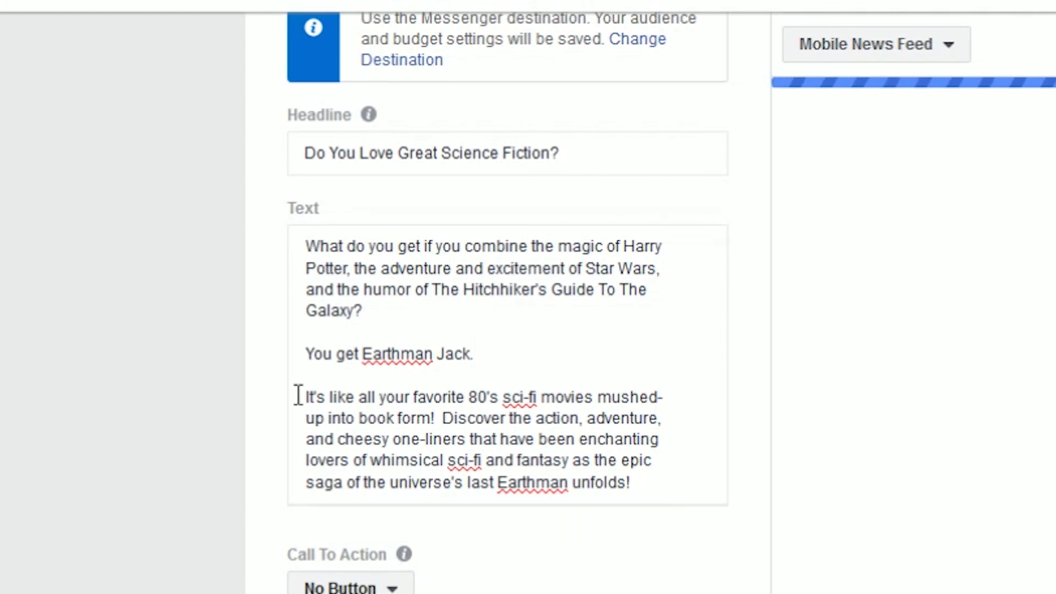
scroll(207, 472, down, 5)
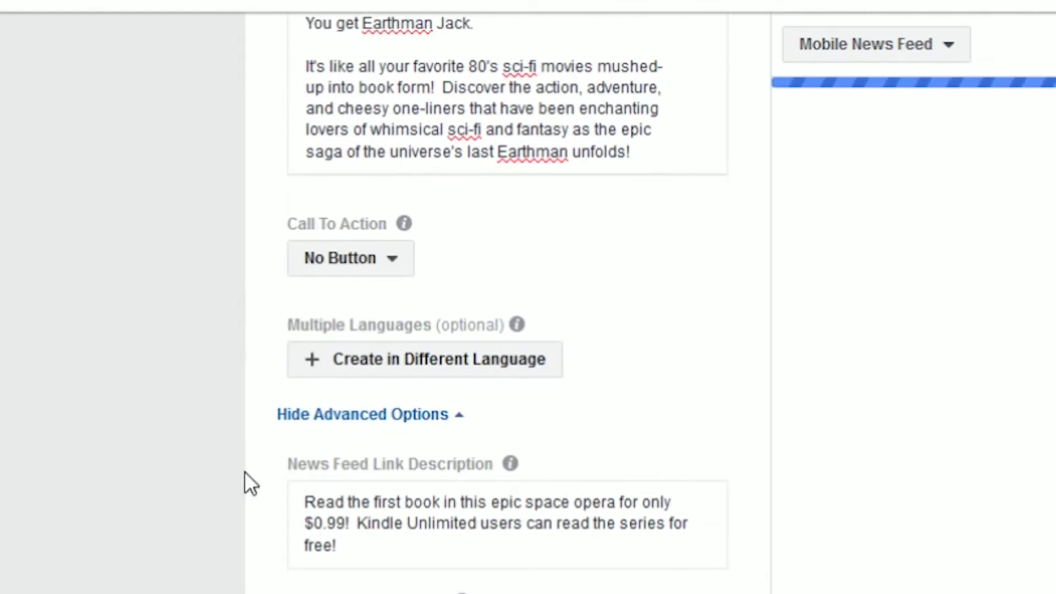
scroll(198, 455, down, 4)
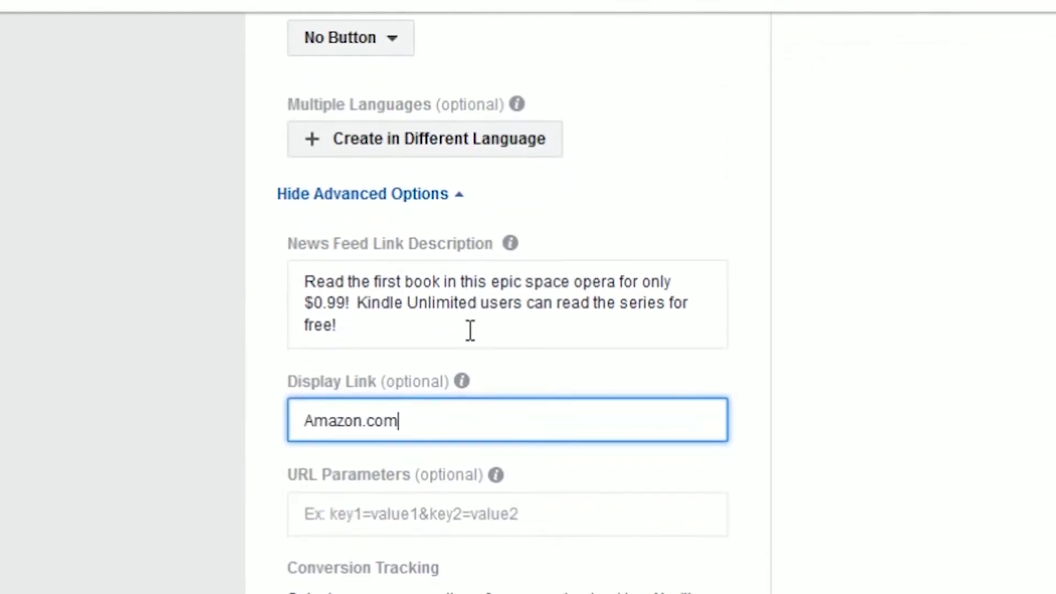
click(358, 326)
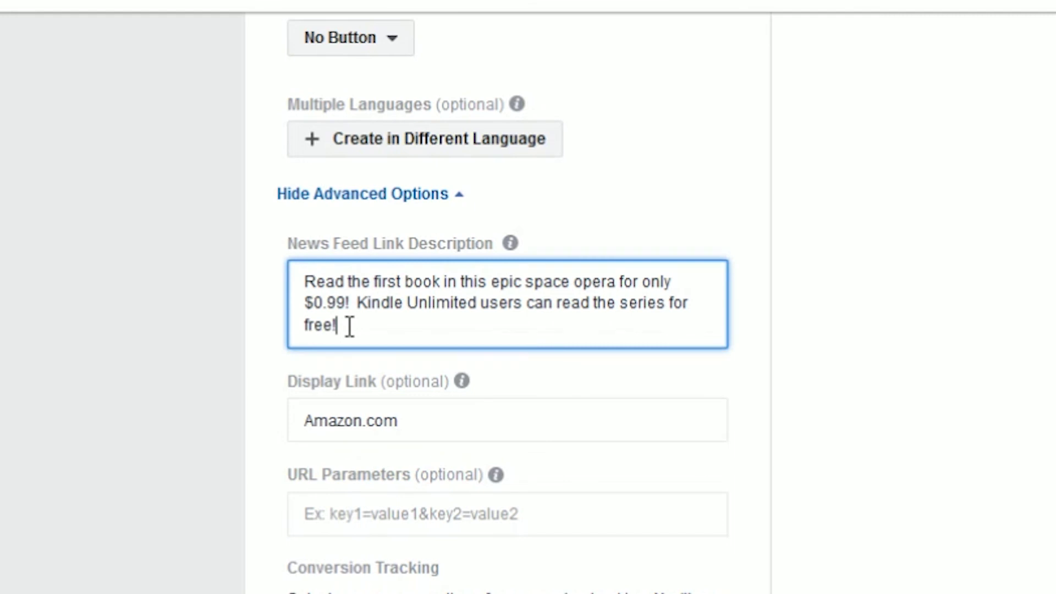
click(413, 412)
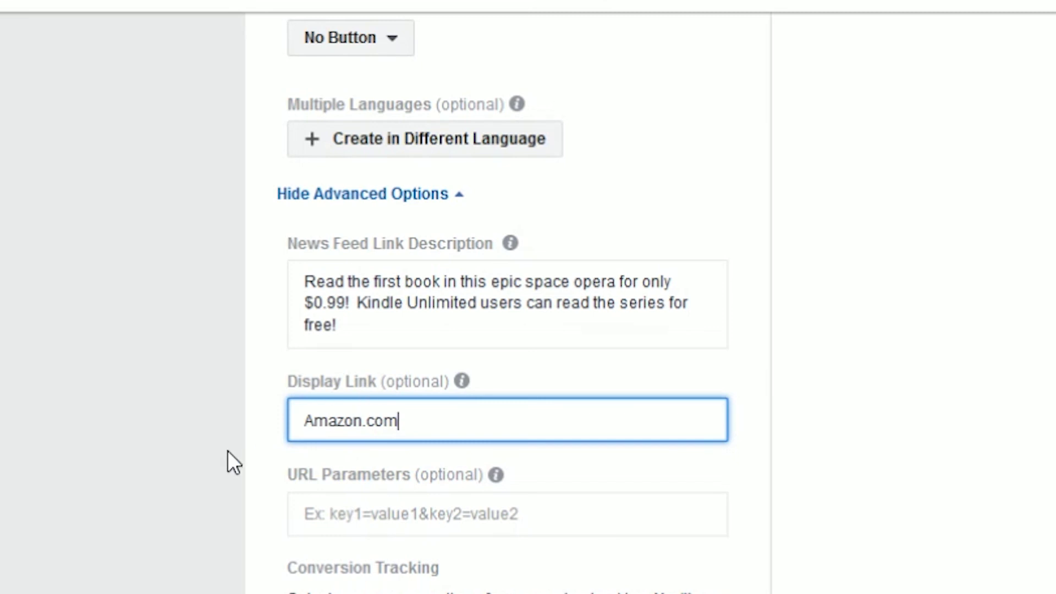
scroll(228, 450, up, 3)
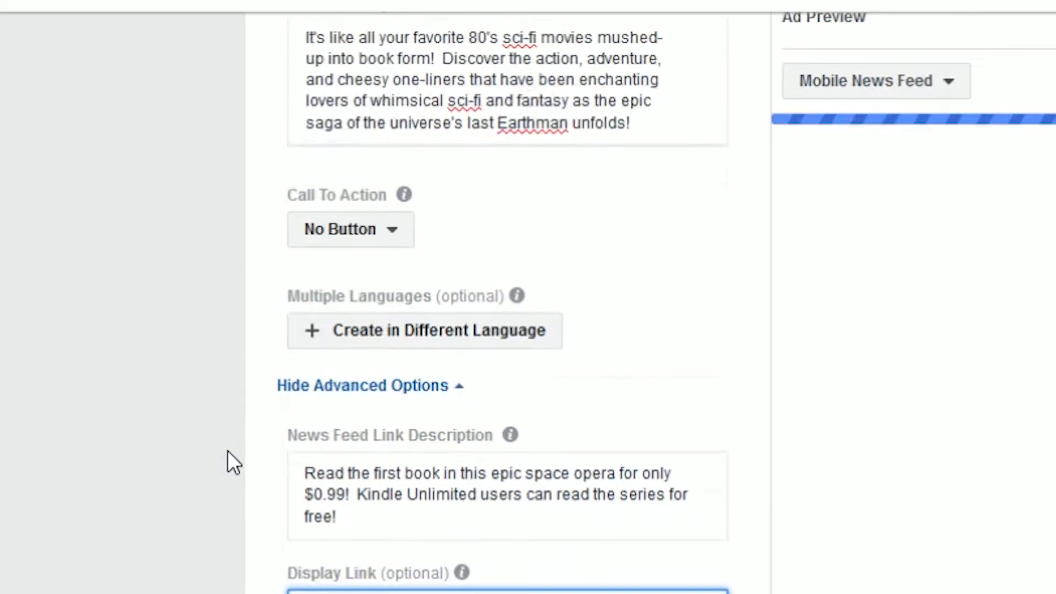
scroll(228, 450, up, 10)
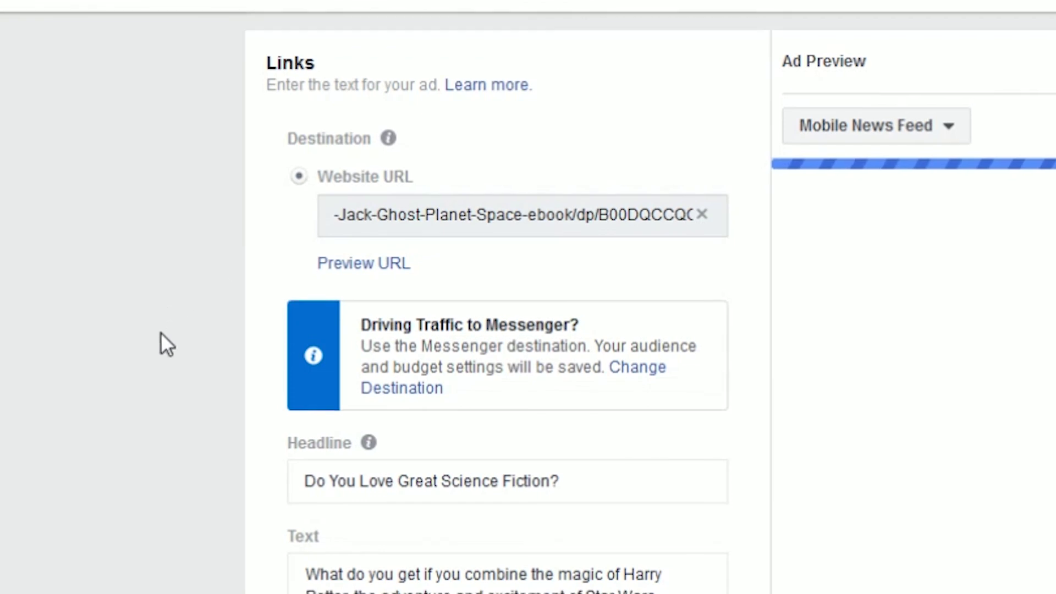
scroll(160, 335, down, 14)
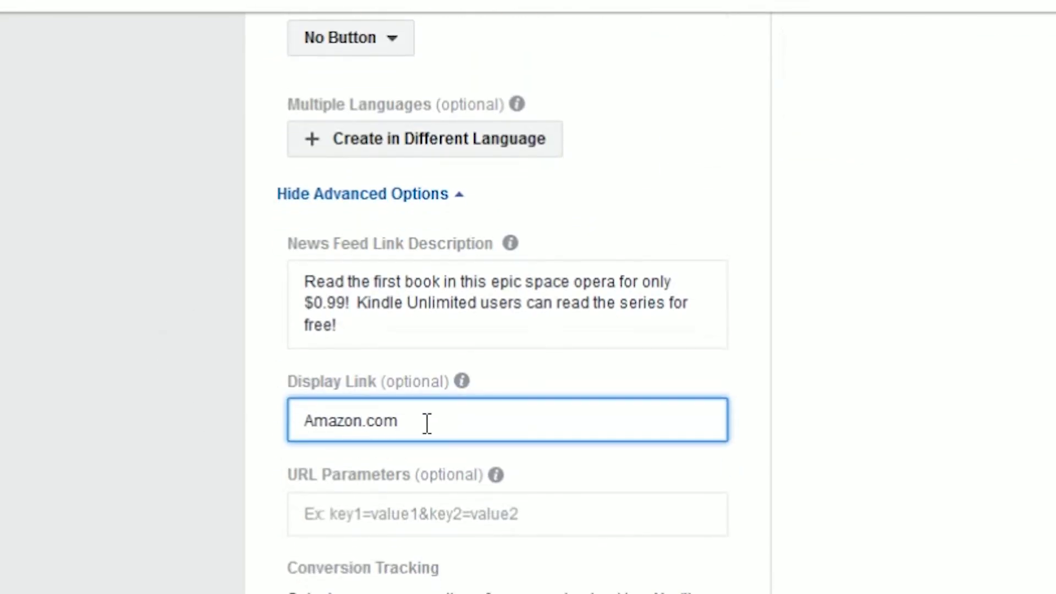
drag(427, 423, 303, 425)
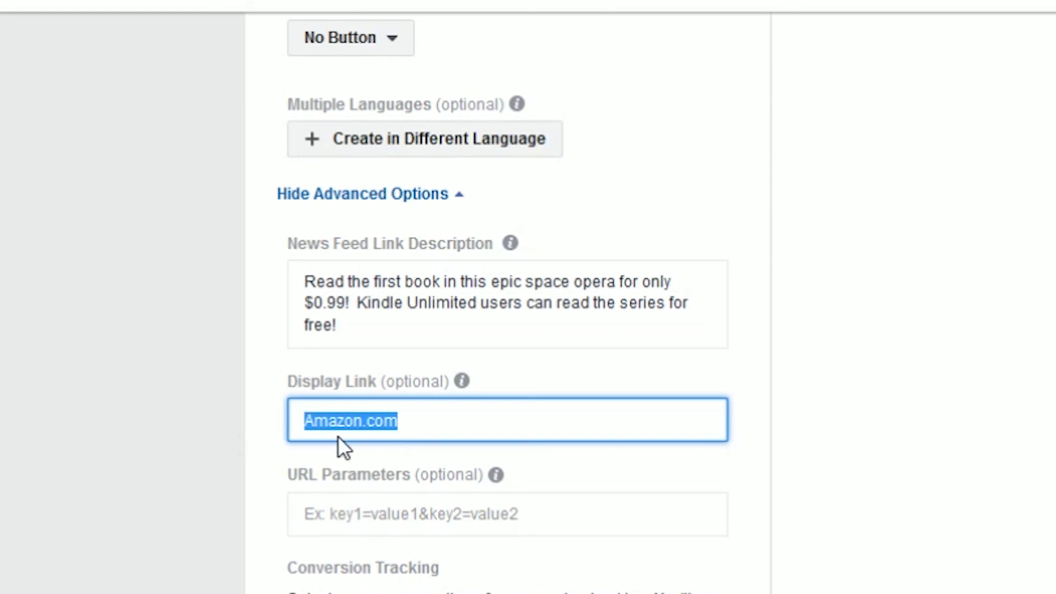
click(416, 421)
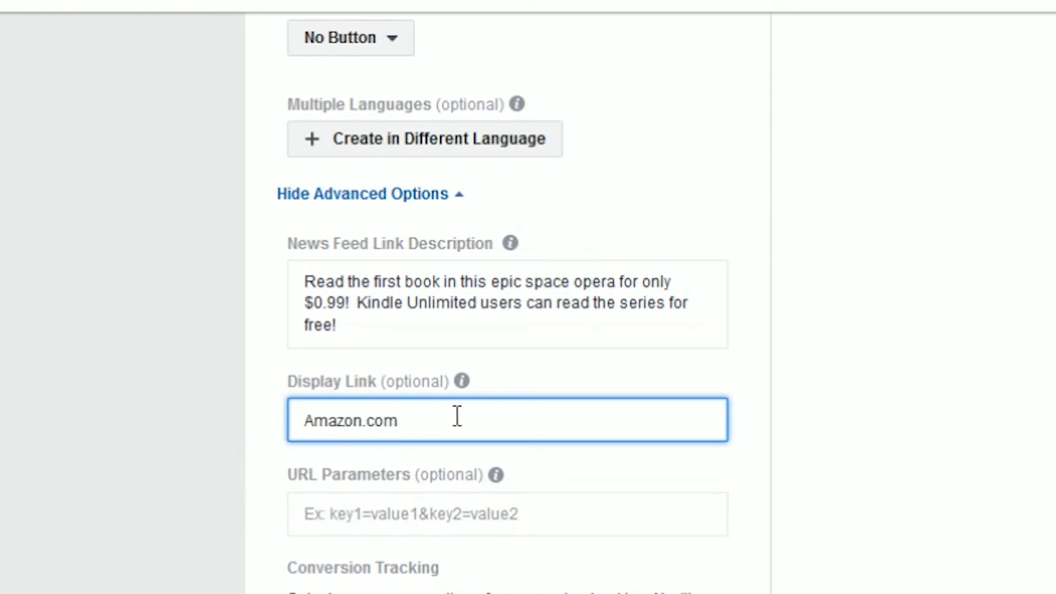
mouse_move(495, 475)
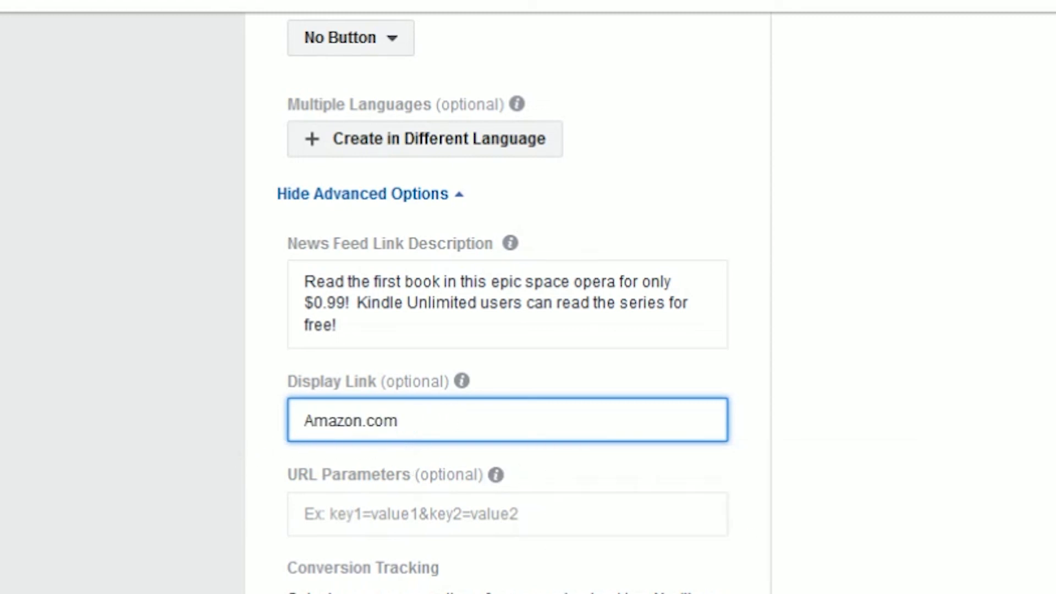